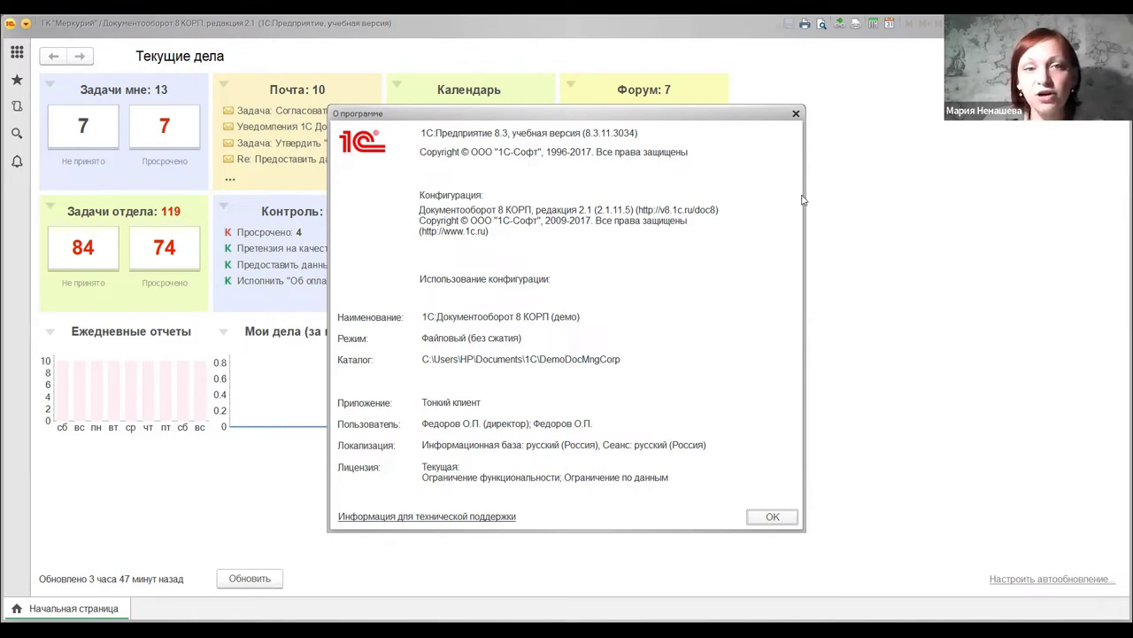
- Close the program information window and the «Мои документы» list to return to the home page
click(796, 114)
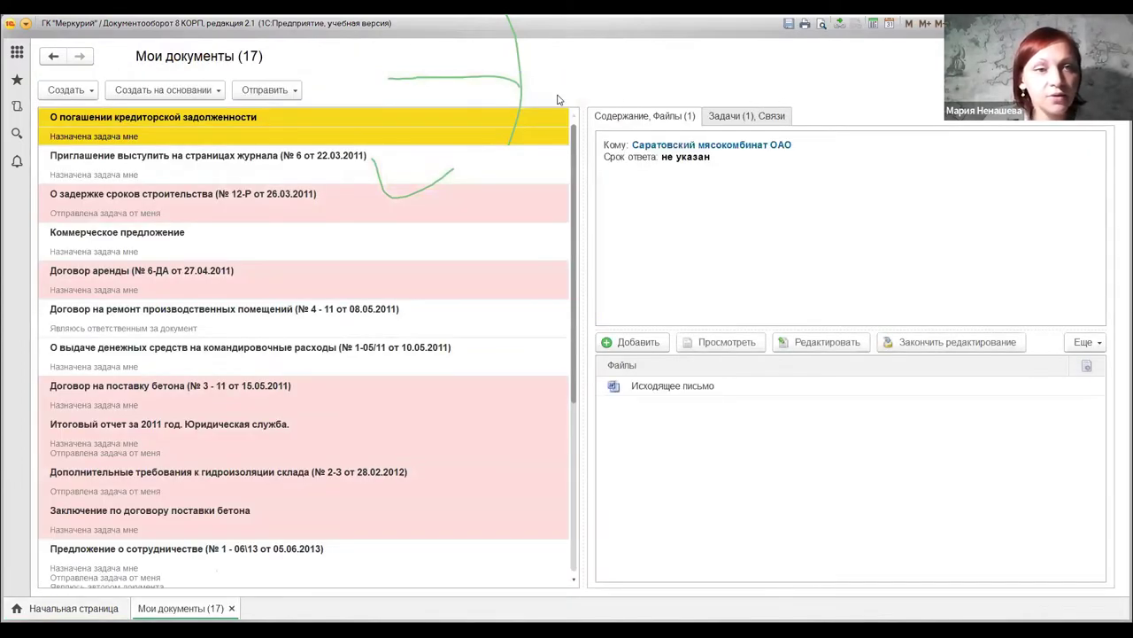
key(ctrl+F4)
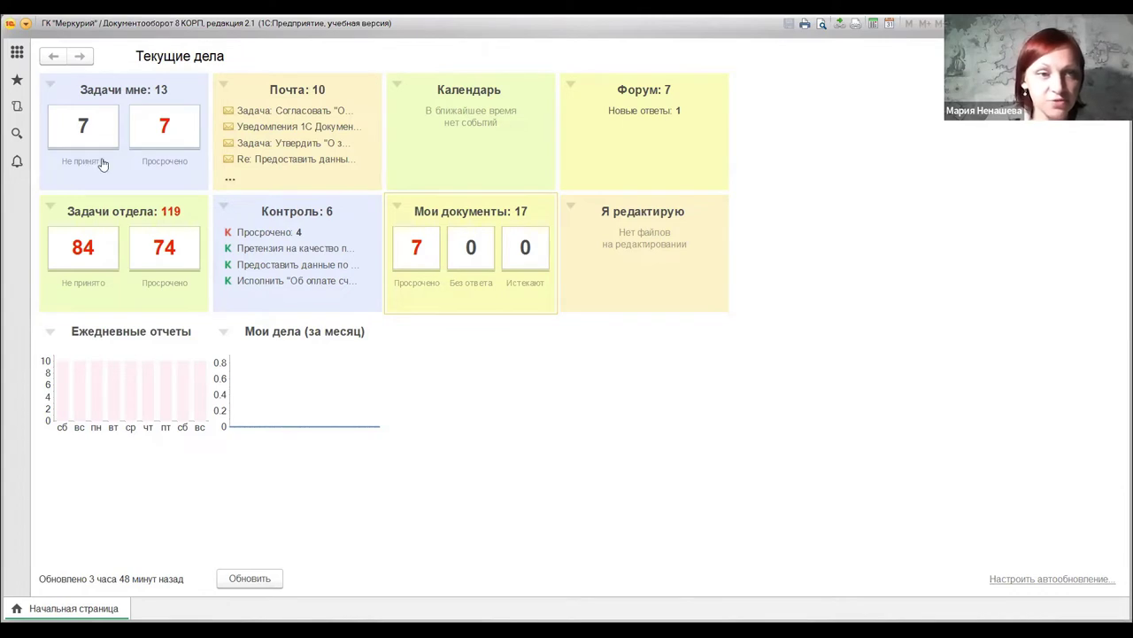
- View the widget choices offered for the «Задачи мне» tile, then close the widget settings without changing anything
click(50, 84)
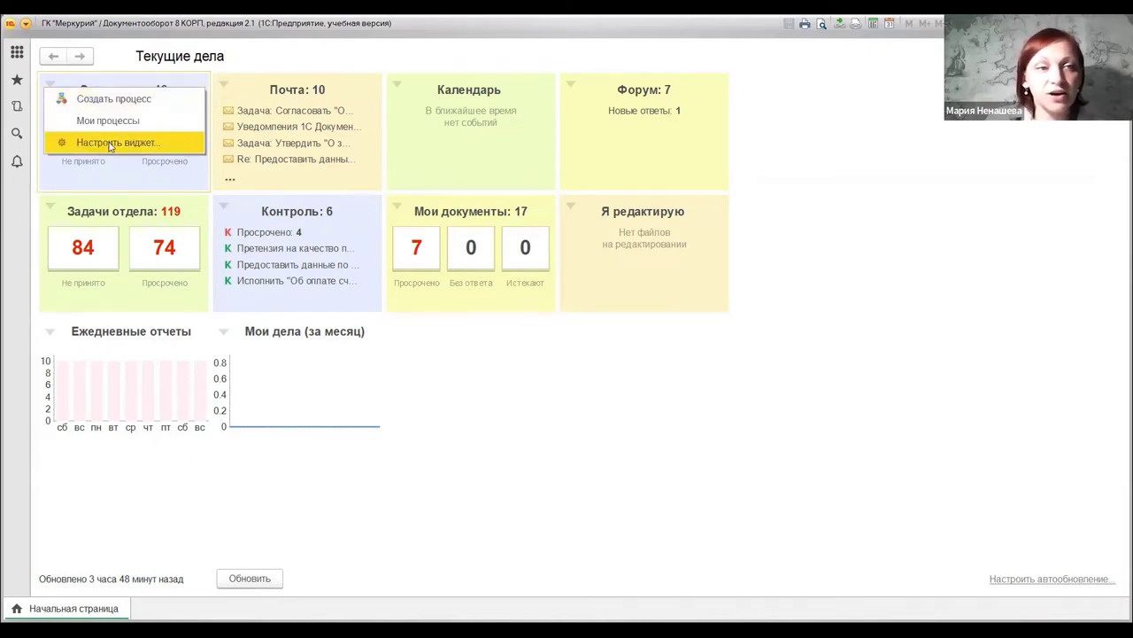
click(206, 143)
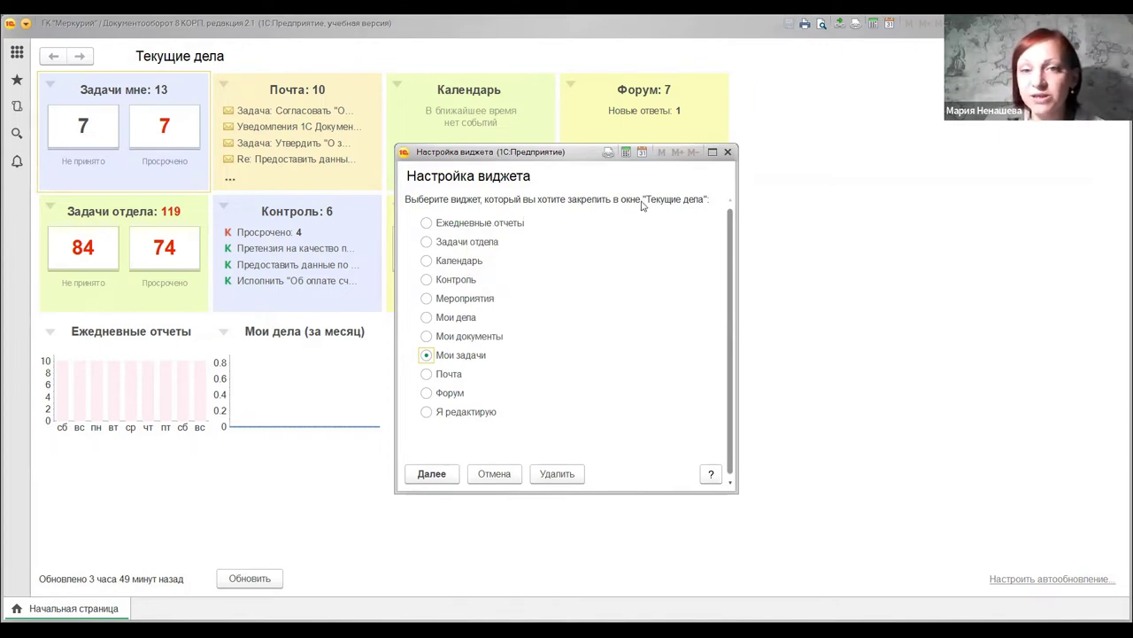
click(728, 154)
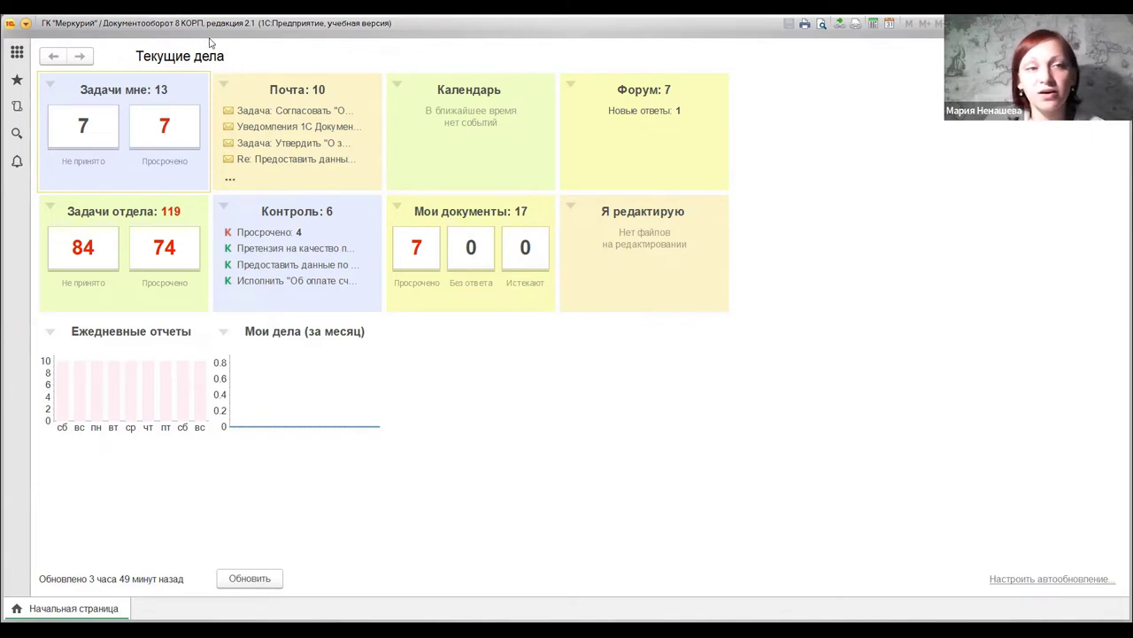
- Add the «Входящие документы: Форма списка» form to the right column of the home page and apply the layout
click(26, 24)
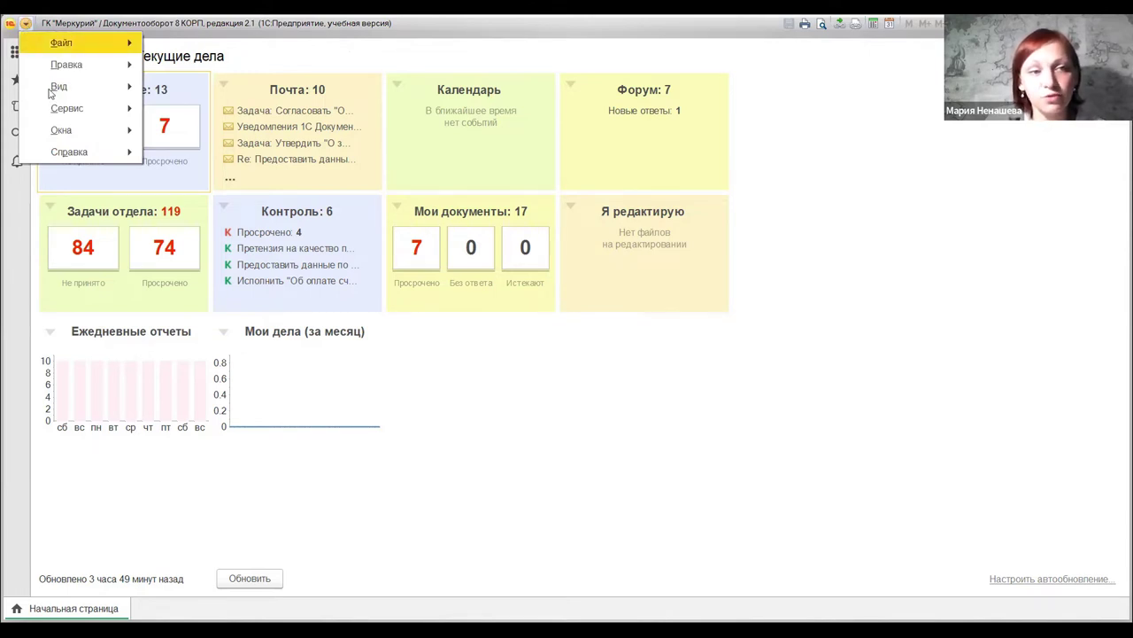
mouse_move(59, 92)
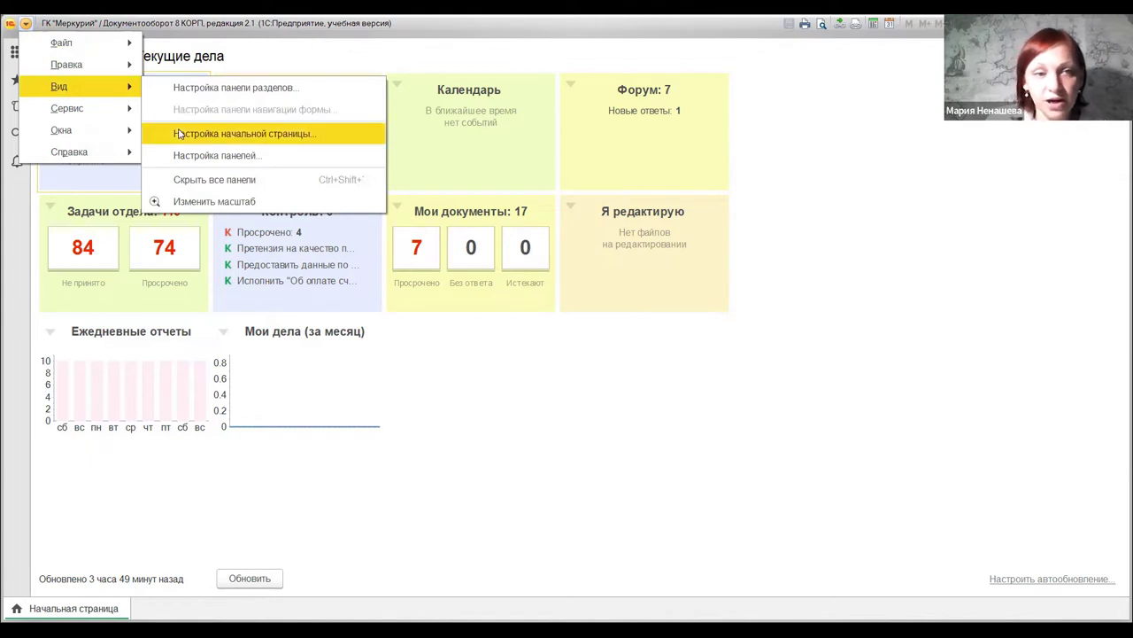
click(179, 133)
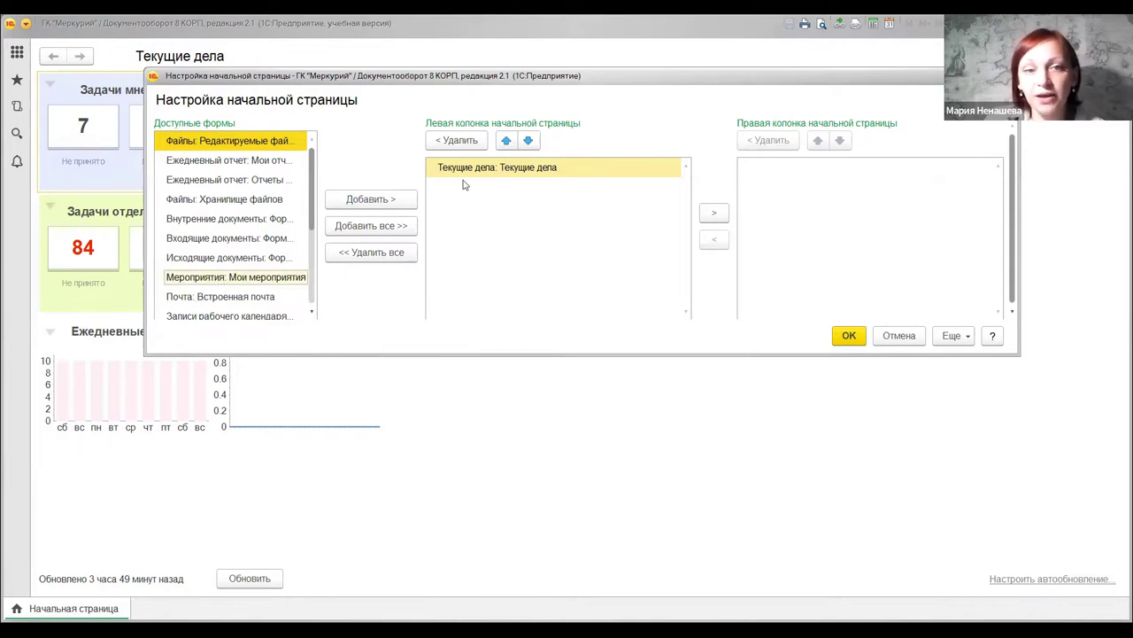
click(229, 239)
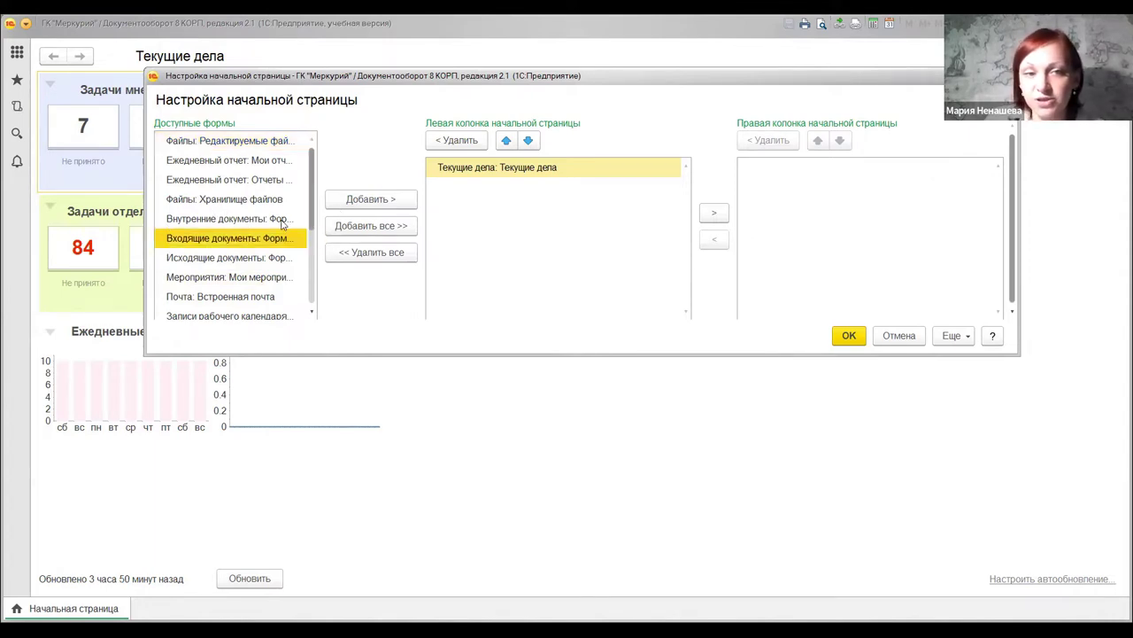
click(387, 200)
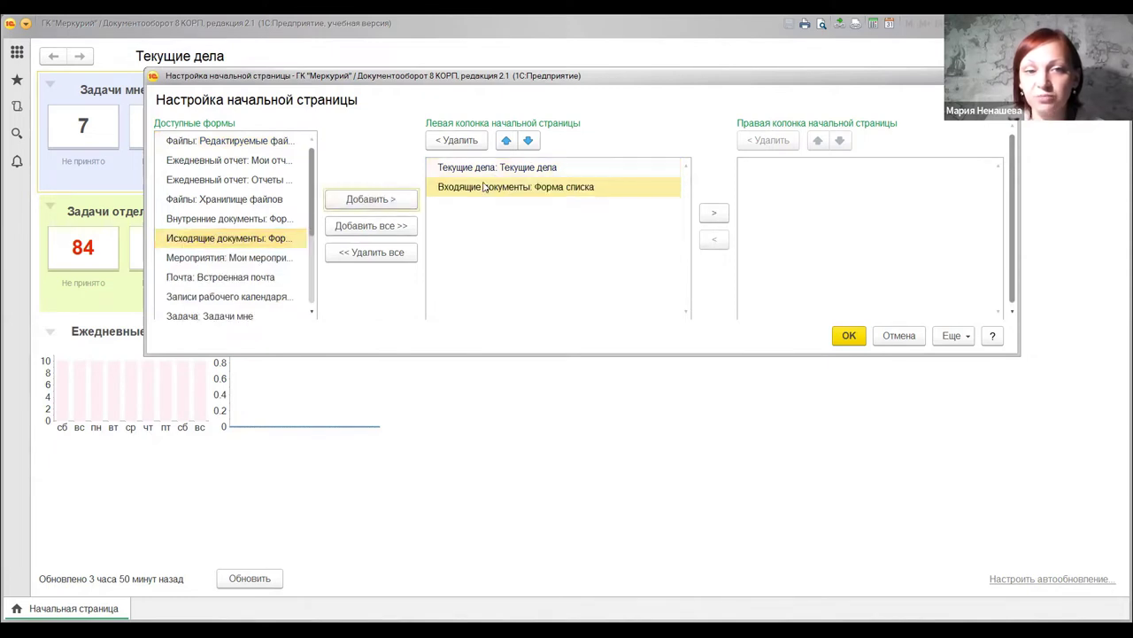
click(714, 214)
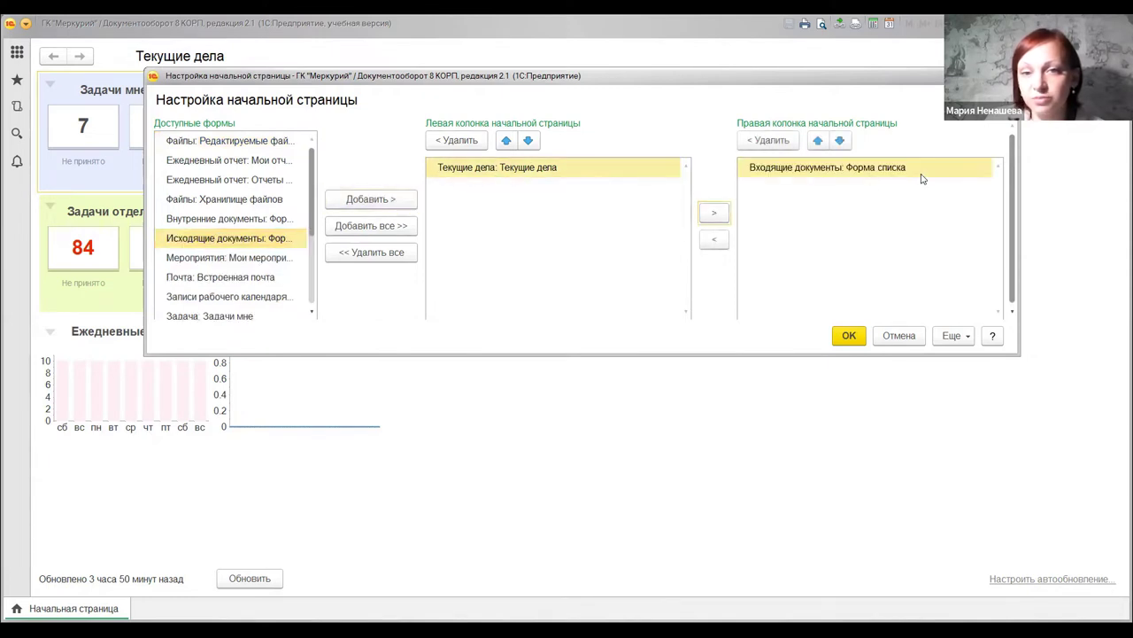
click(849, 337)
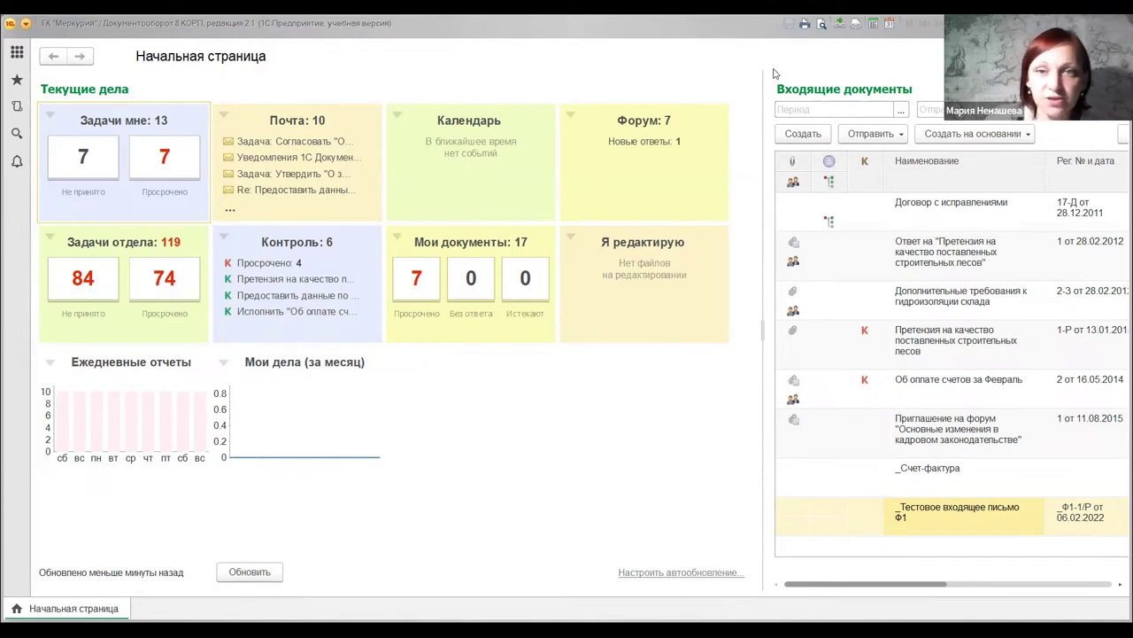
- View the available interface panels in the panel editor and close it without rearranging them
click(27, 26)
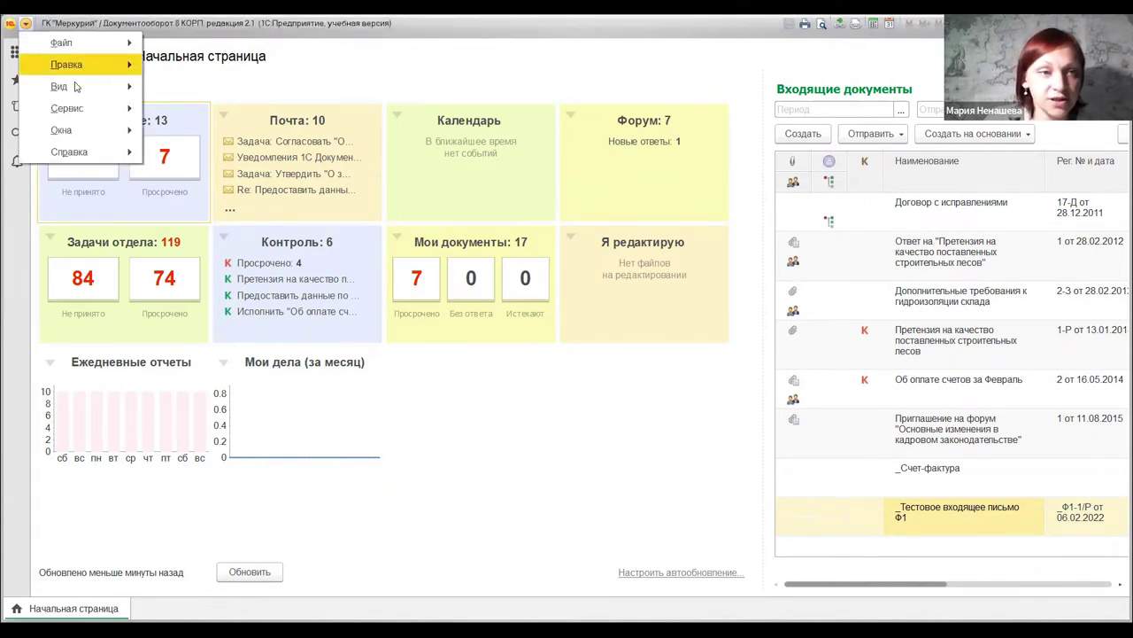
mouse_move(75, 90)
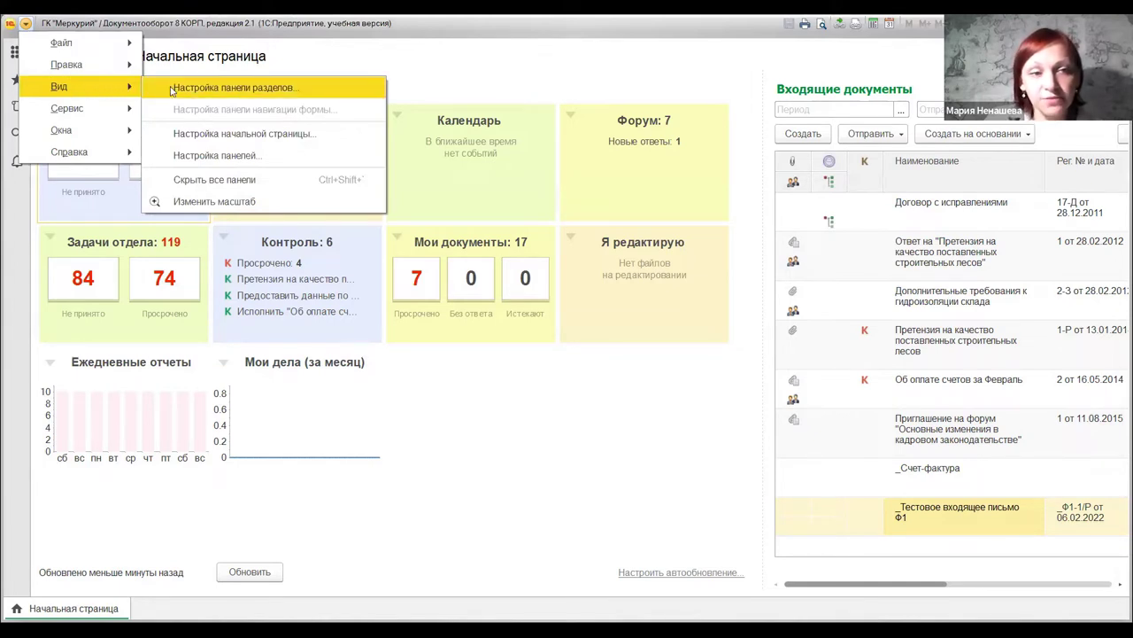
click(189, 158)
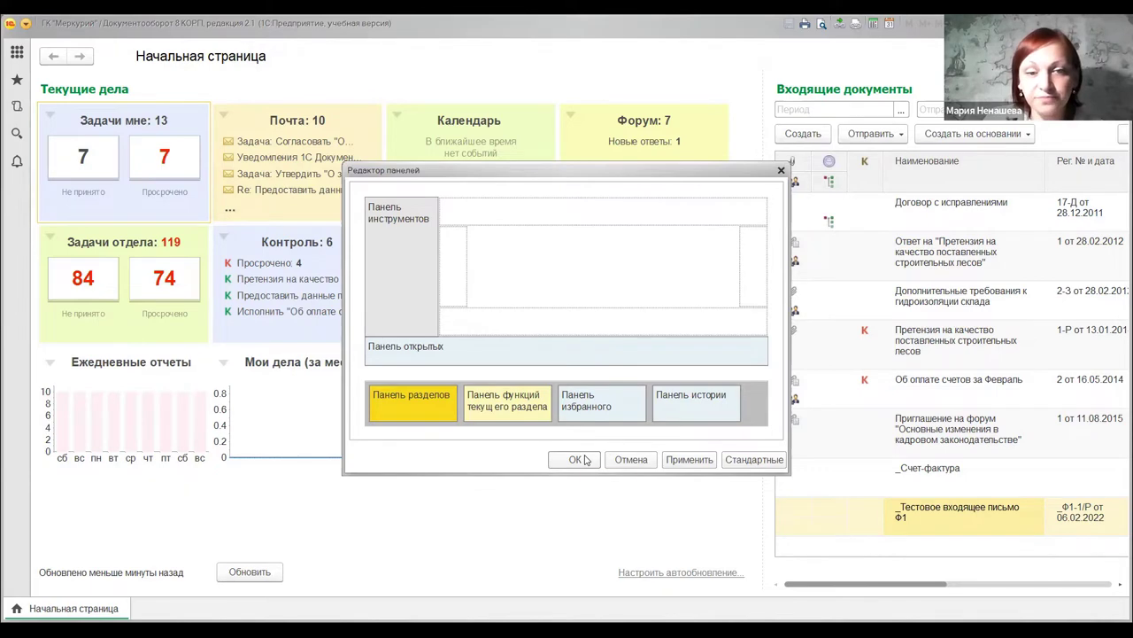
key(ctrl+Return)
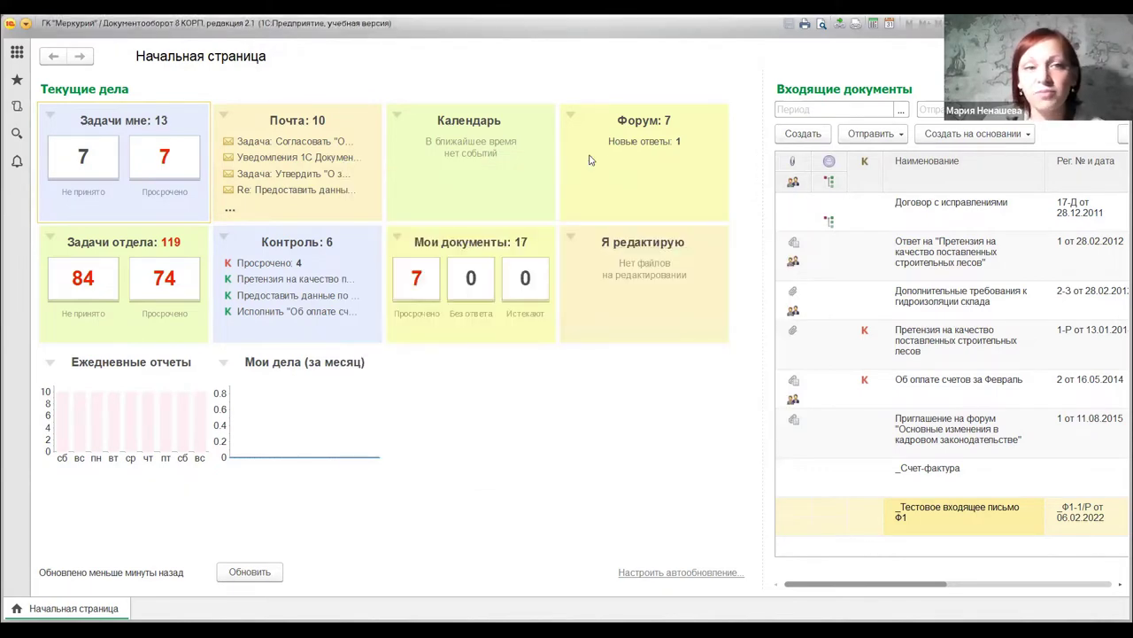
- Examine the commands in each program section, from «Главное» and «Документы и файлы» through «Управление процессами» to «Настройка»
click(17, 52)
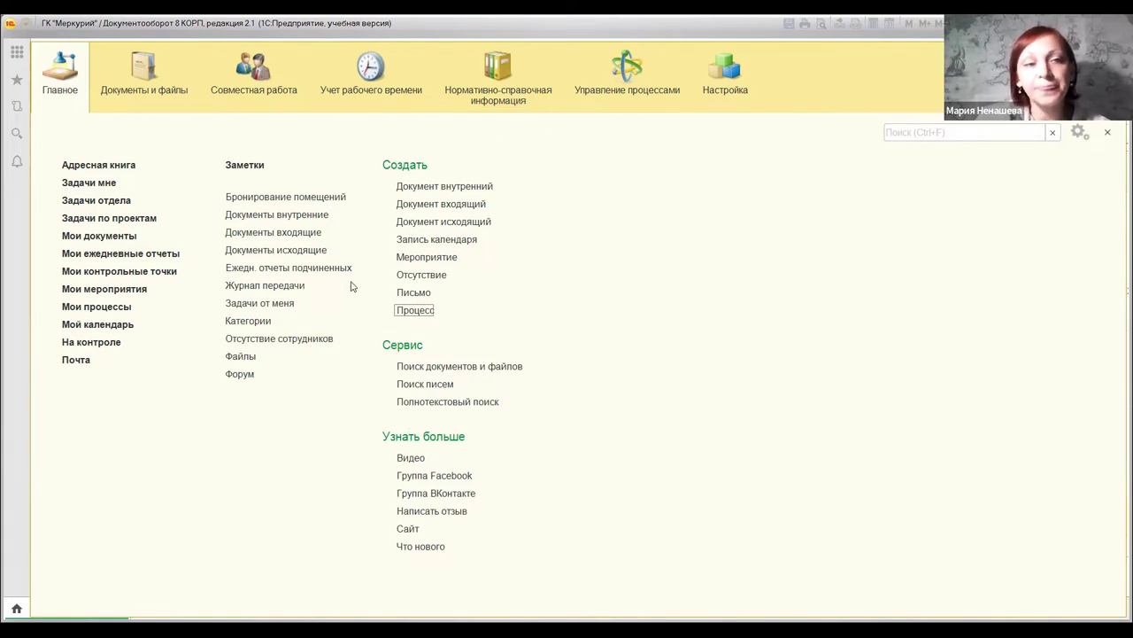
click(153, 94)
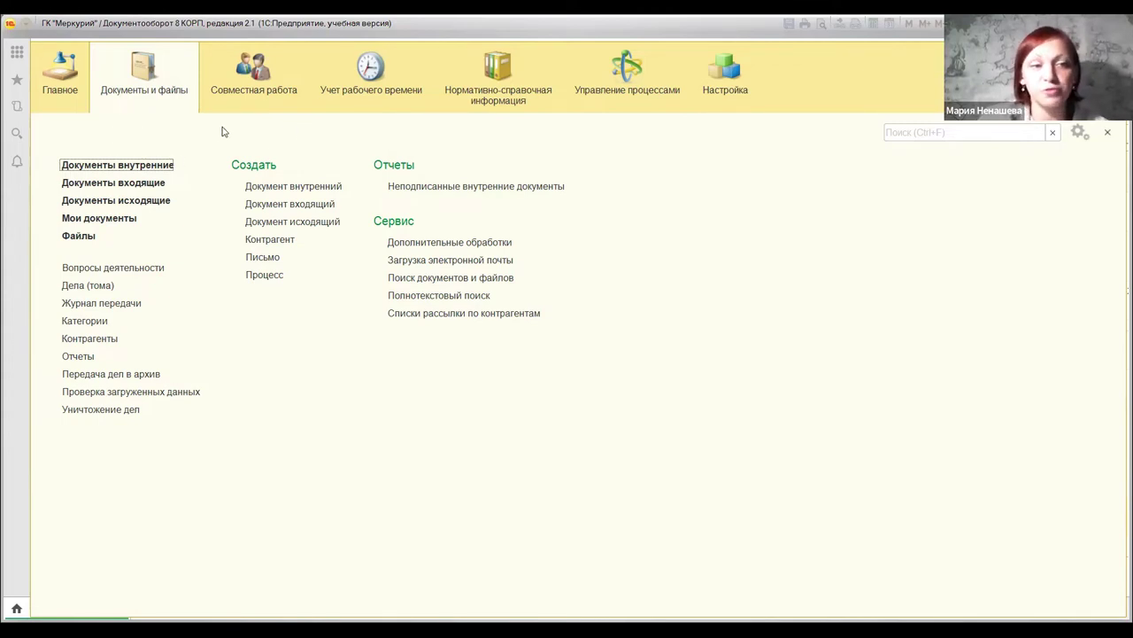
click(266, 90)
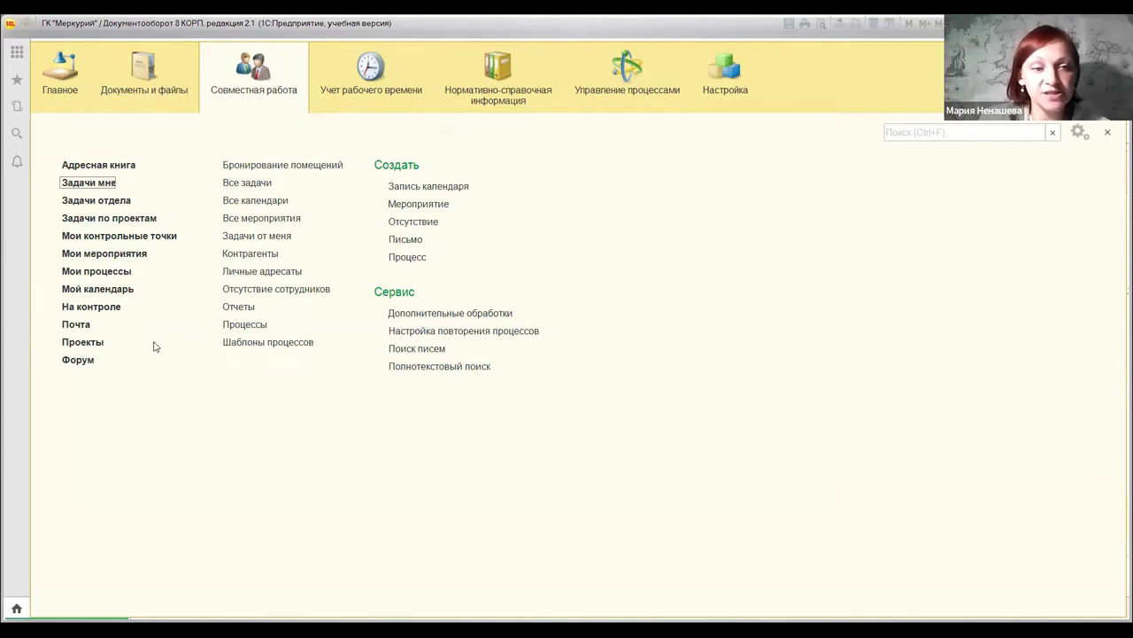
click(213, 253)
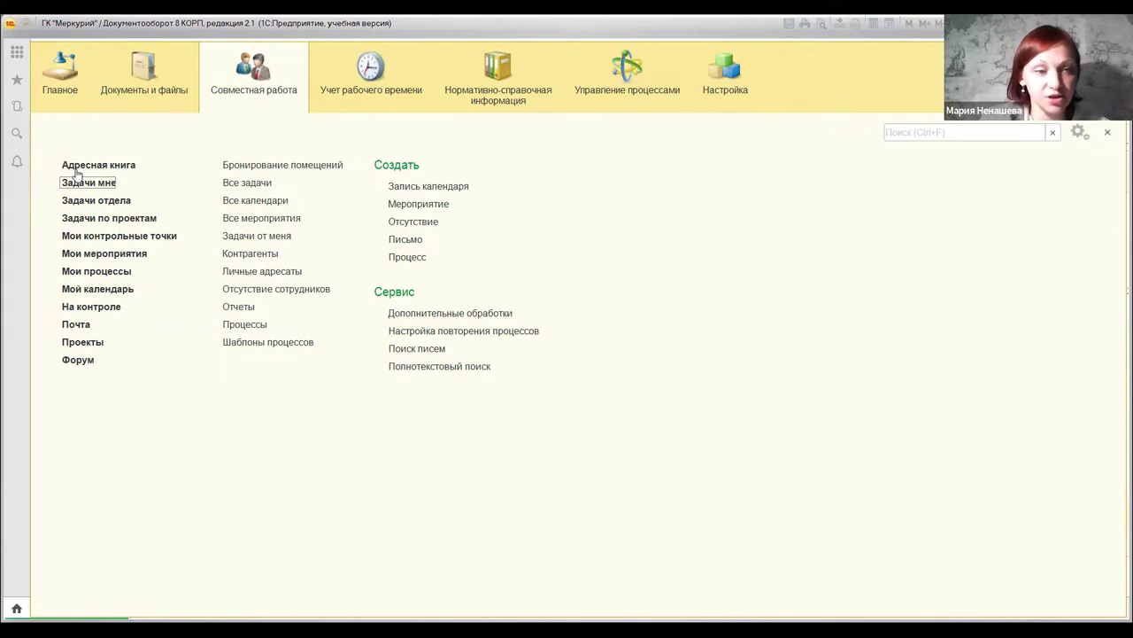
click(395, 94)
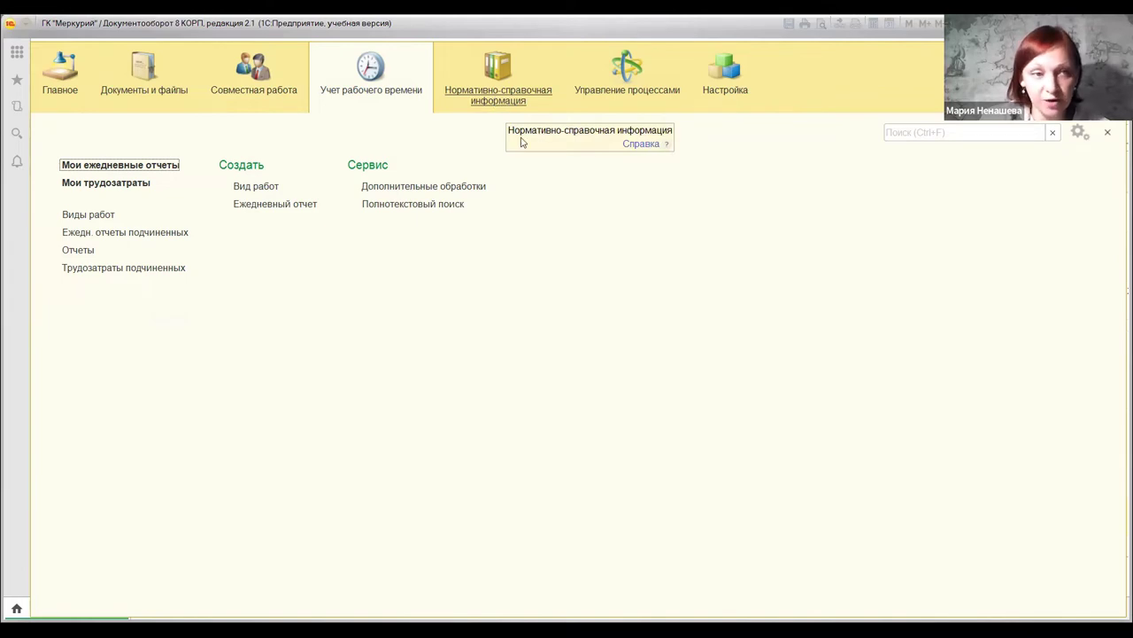
click(518, 142)
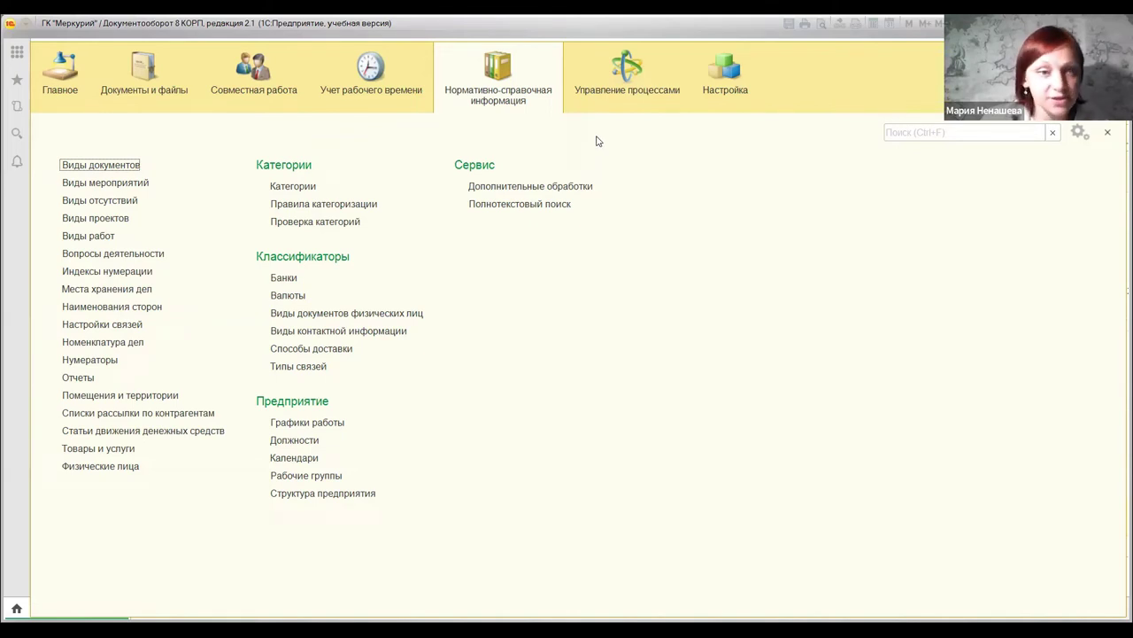
click(651, 92)
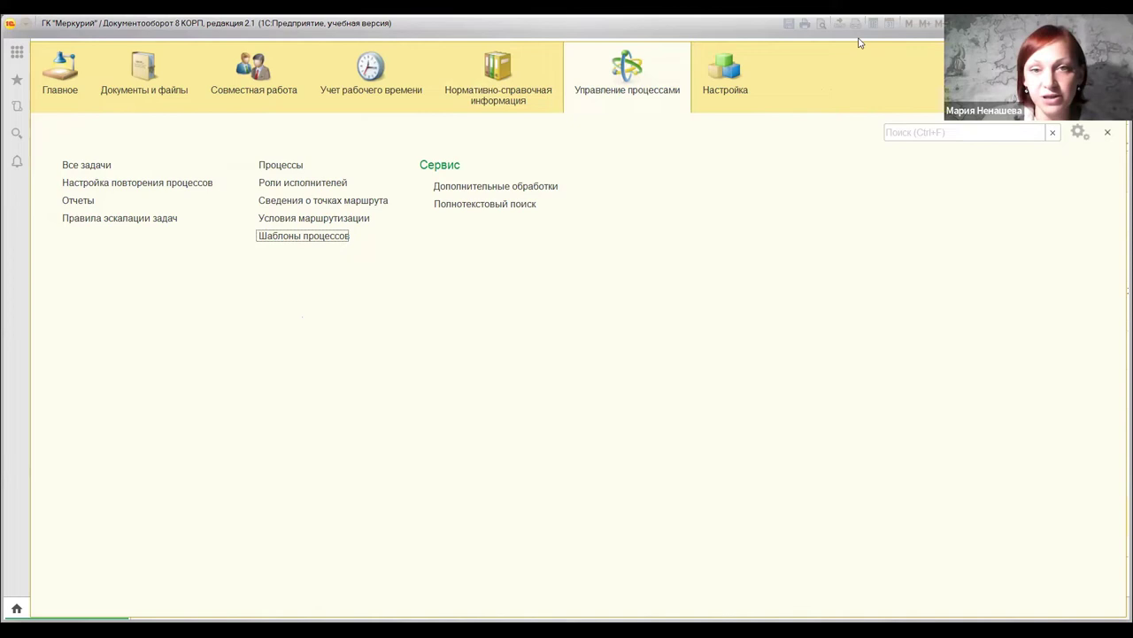
click(731, 96)
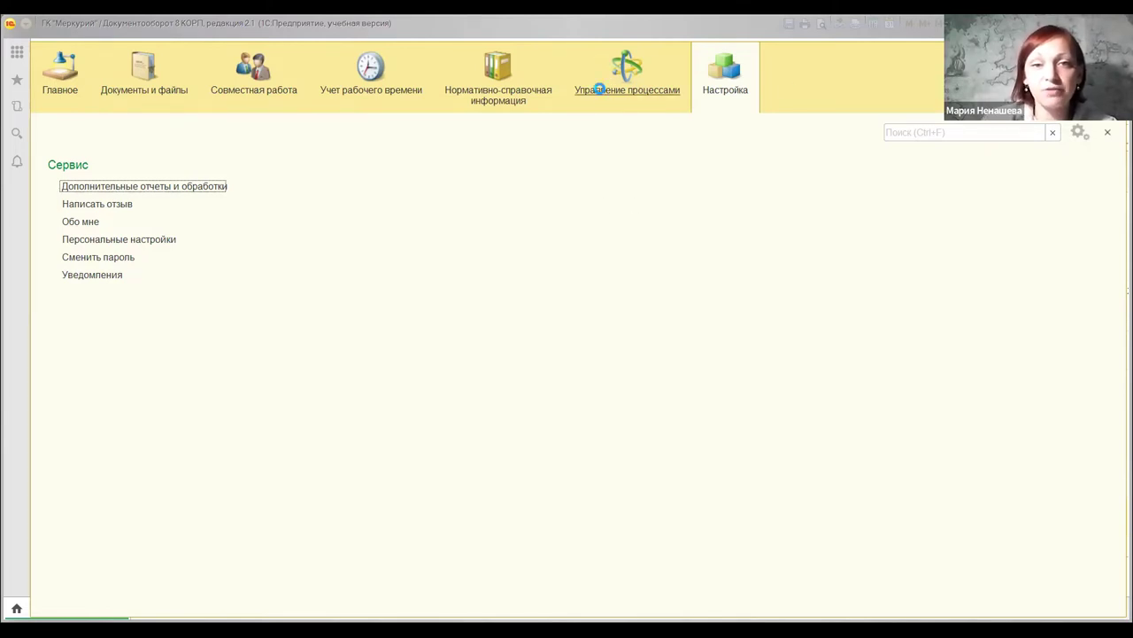
- View the «Шаблоны процессов» list from the «Управление процессами» section, then close it
click(636, 94)
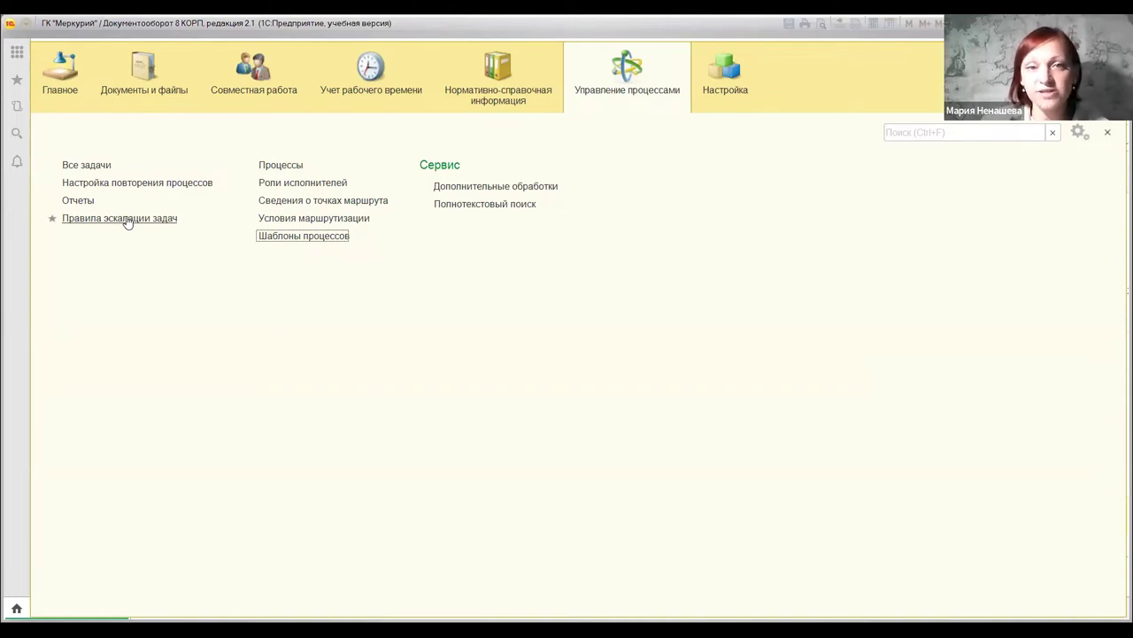
click(277, 163)
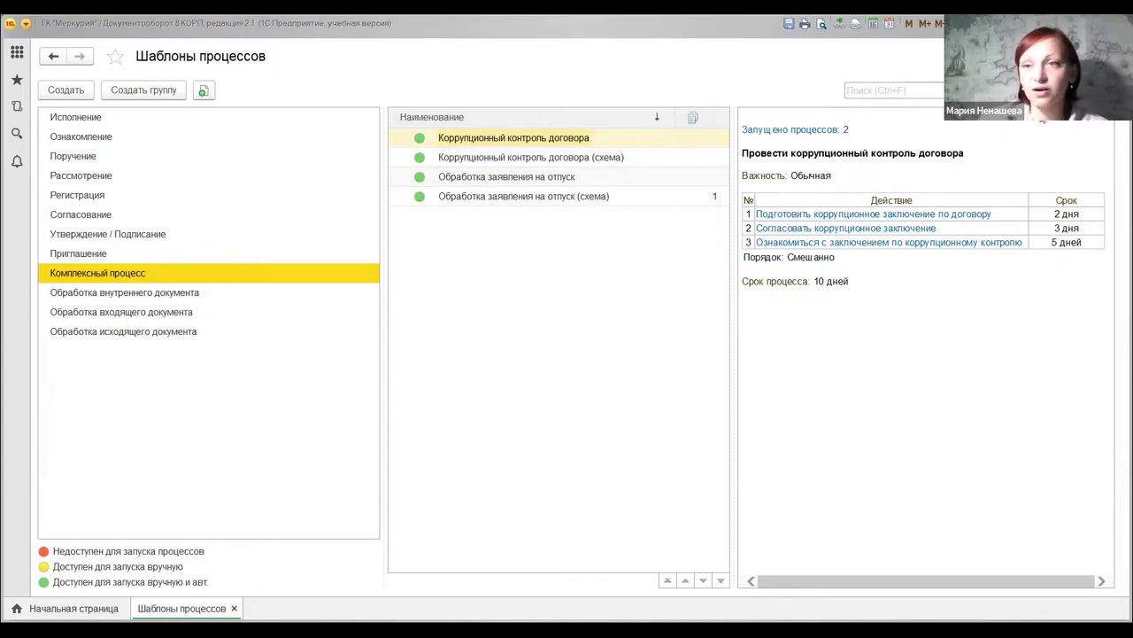
key(Escape)
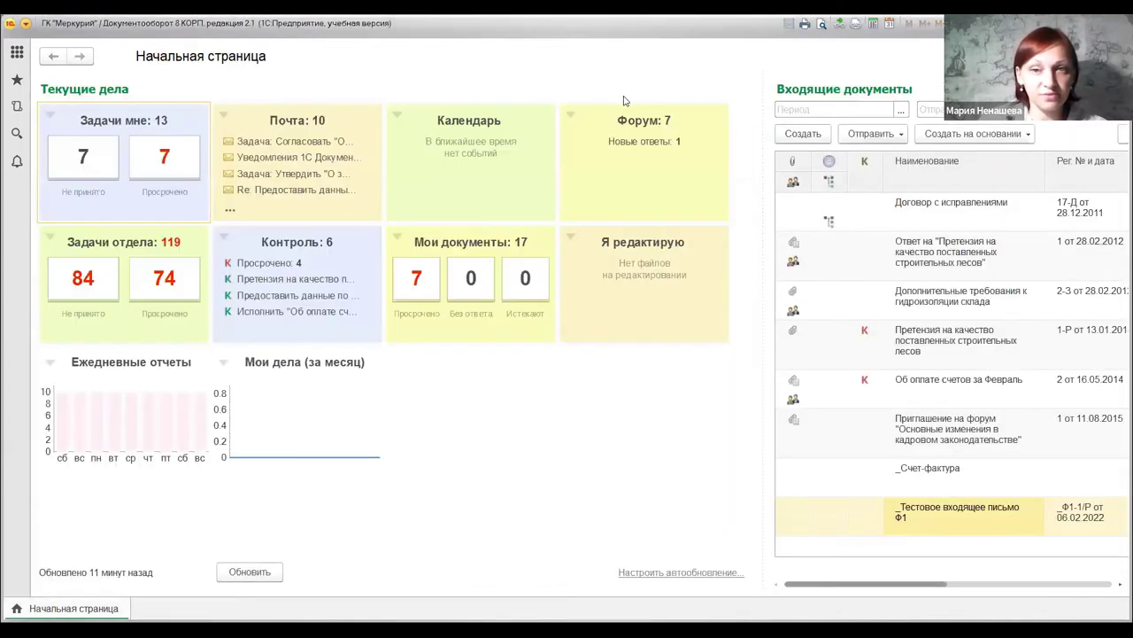
- View the «Процессы» list from the «Управление процессами» section, then close it
click(13, 55)
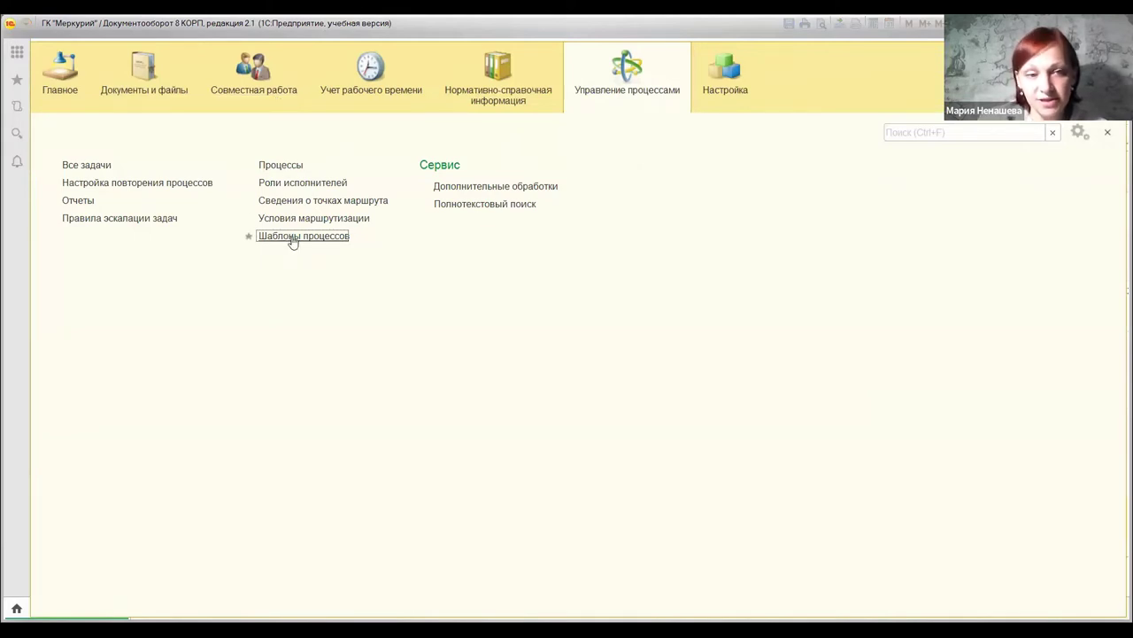
click(281, 165)
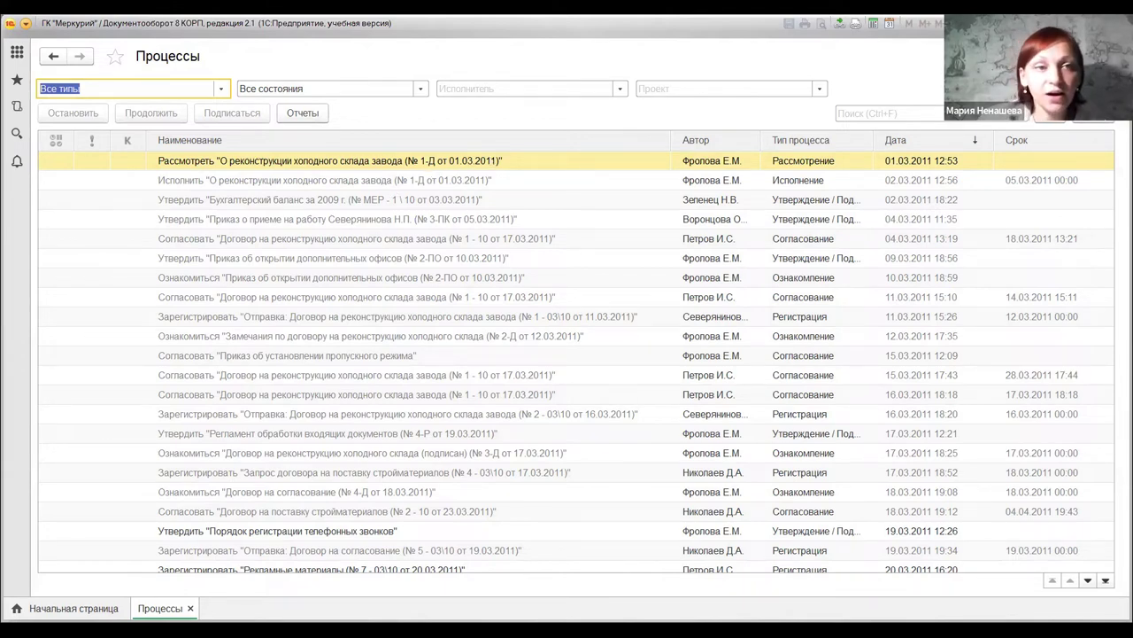
key(ctrl+F4)
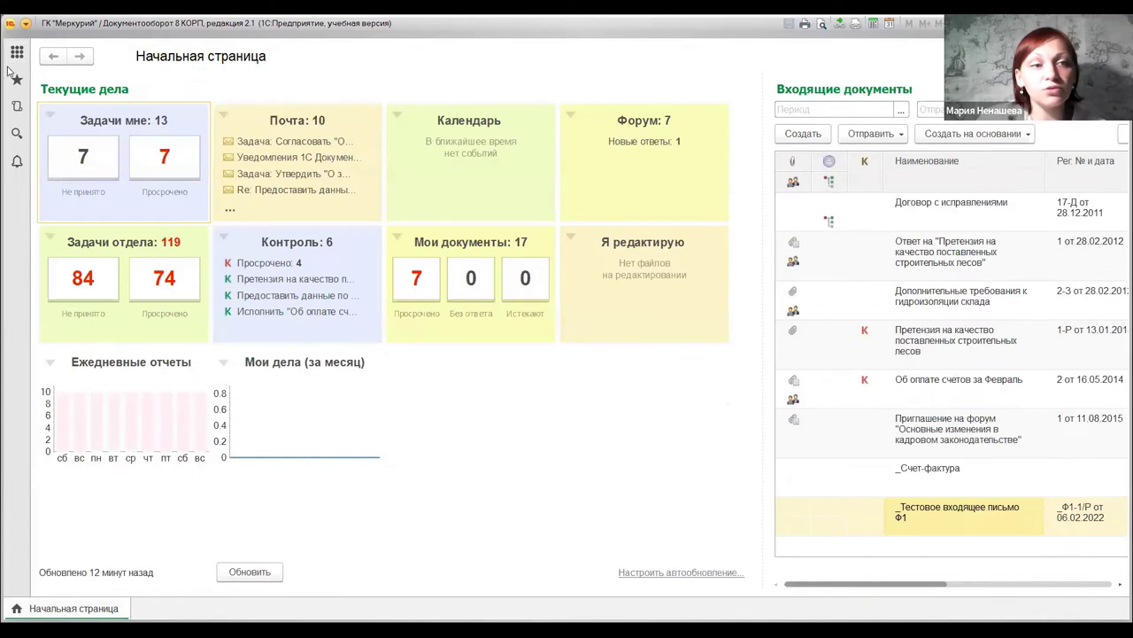
- Reopen «Шаблоны процессов» and look through the templates for «Исполнение», «Ознакомление» and «Регистрация»
click(16, 56)
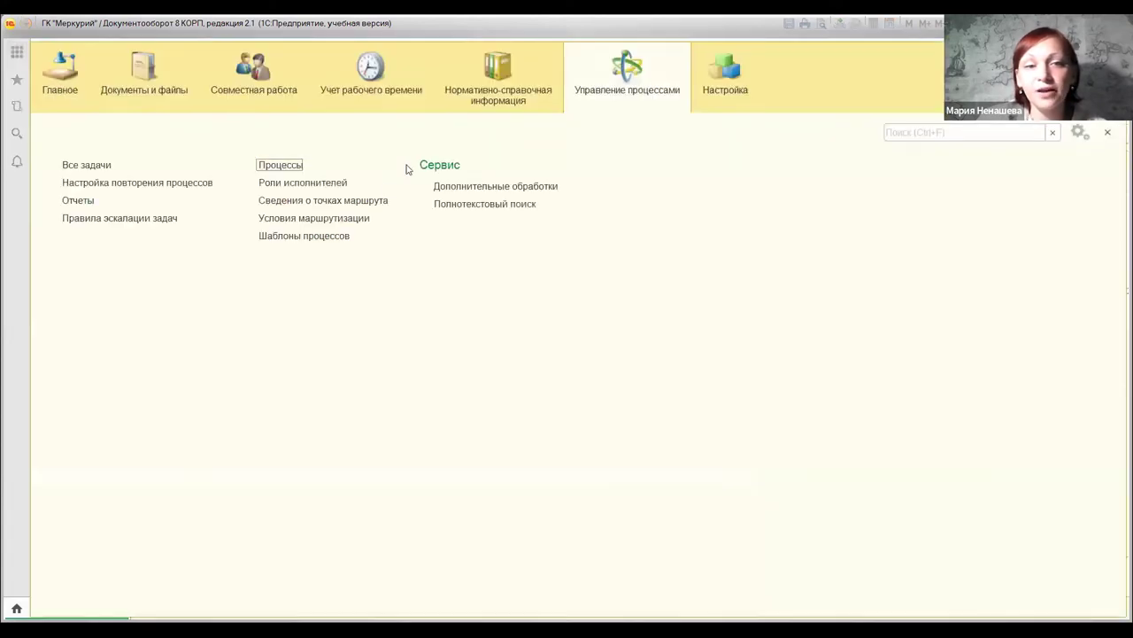
click(292, 237)
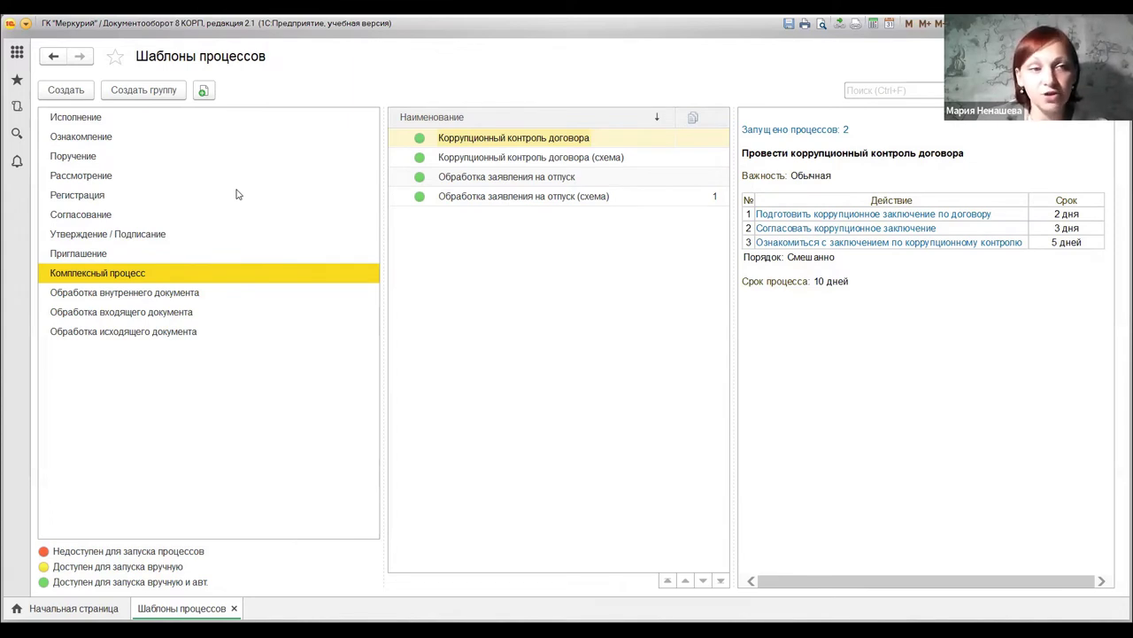
click(58, 124)
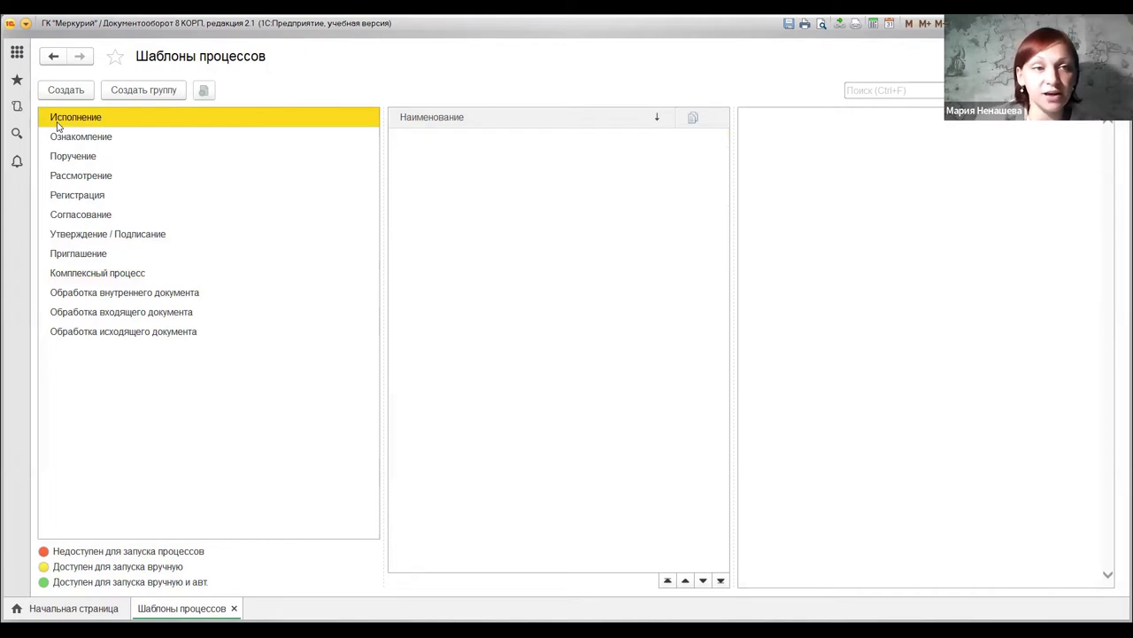
click(71, 142)
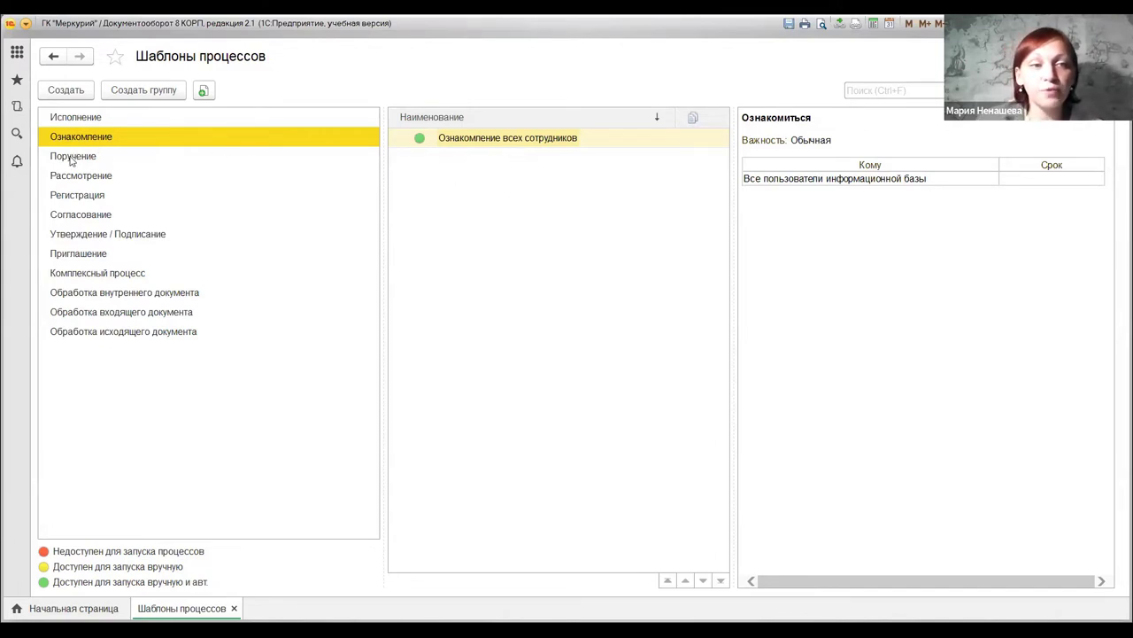
click(101, 195)
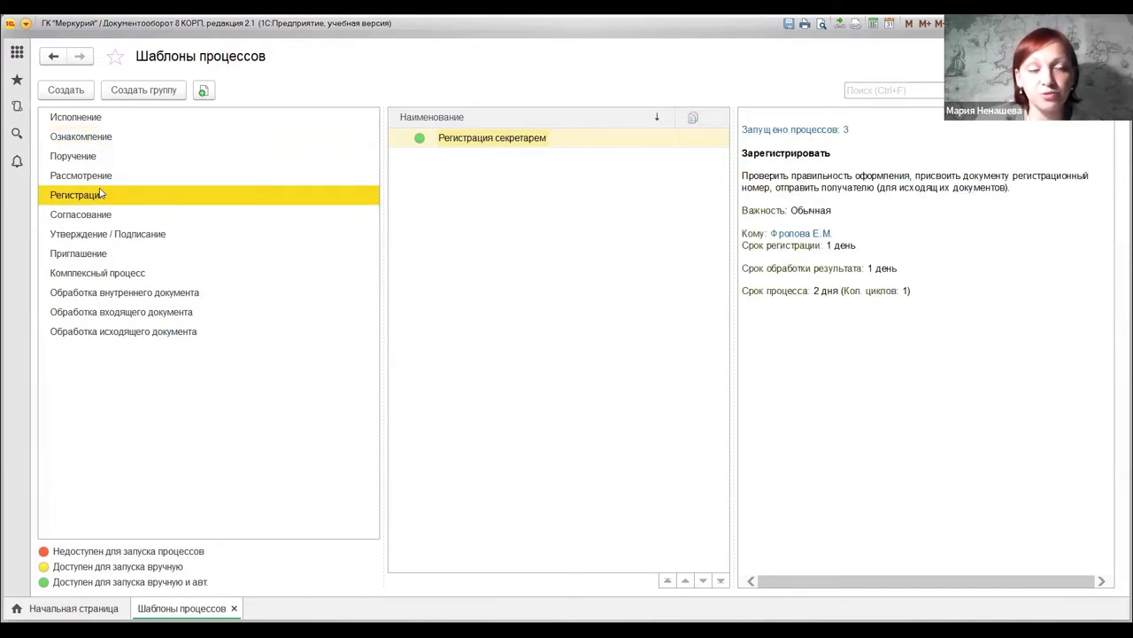
- Look through the process templates for «Согласование», «Комплексный процесс» and «Обработка внутреннего документа»
click(78, 213)
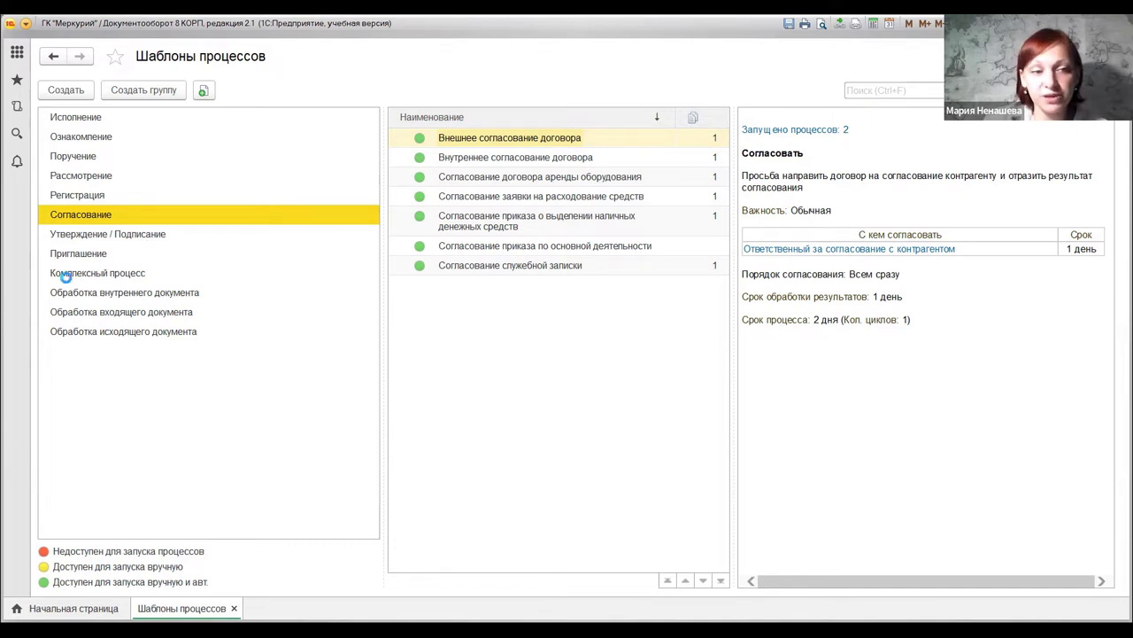
click(107, 279)
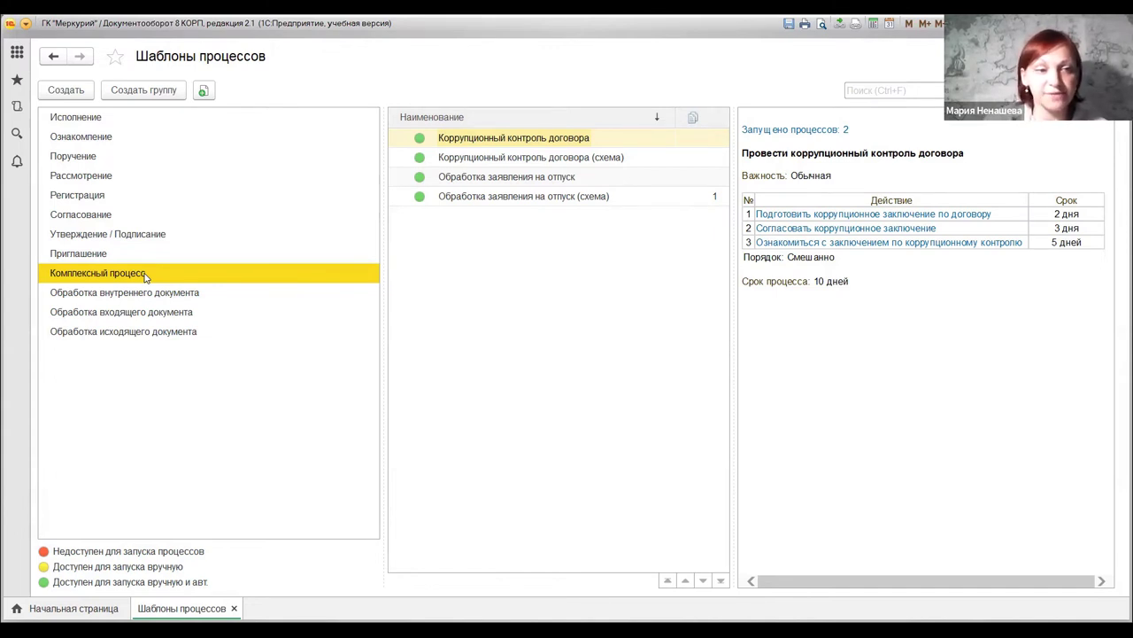
click(134, 296)
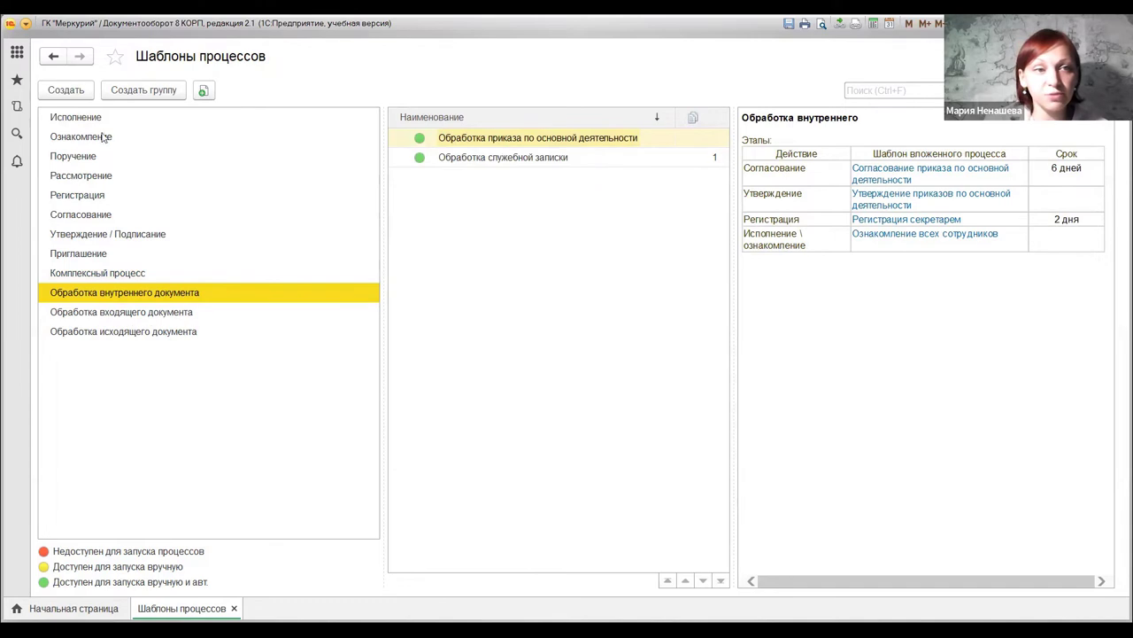
- Open the «Внешнее согласование договора» approval template and view the processes started from it, then return to the template
click(81, 216)
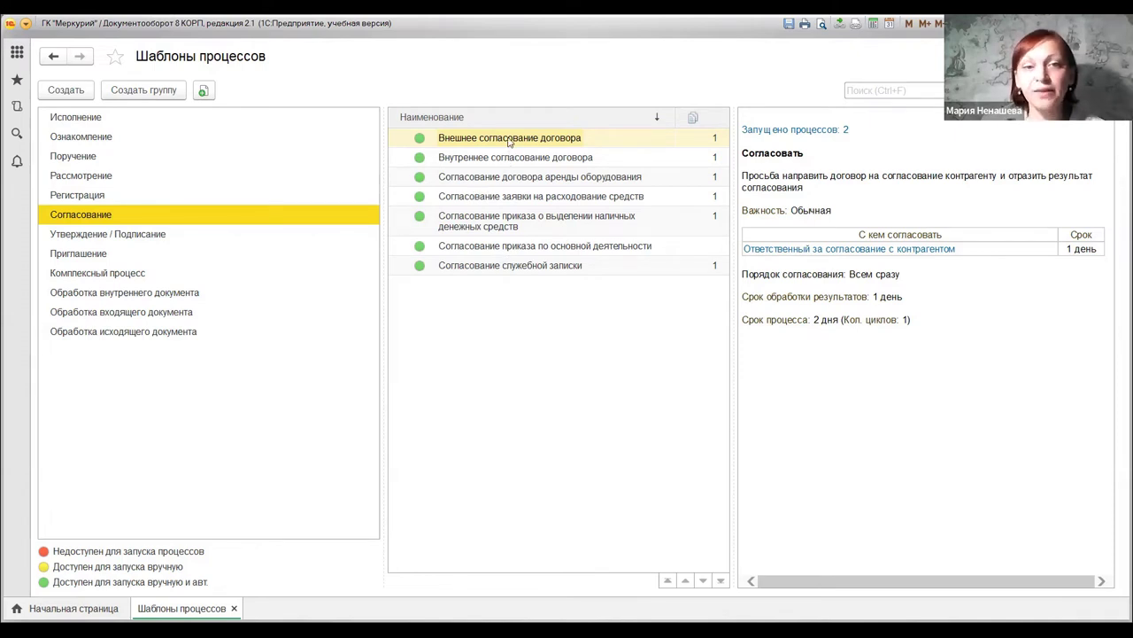
double_click(507, 137)
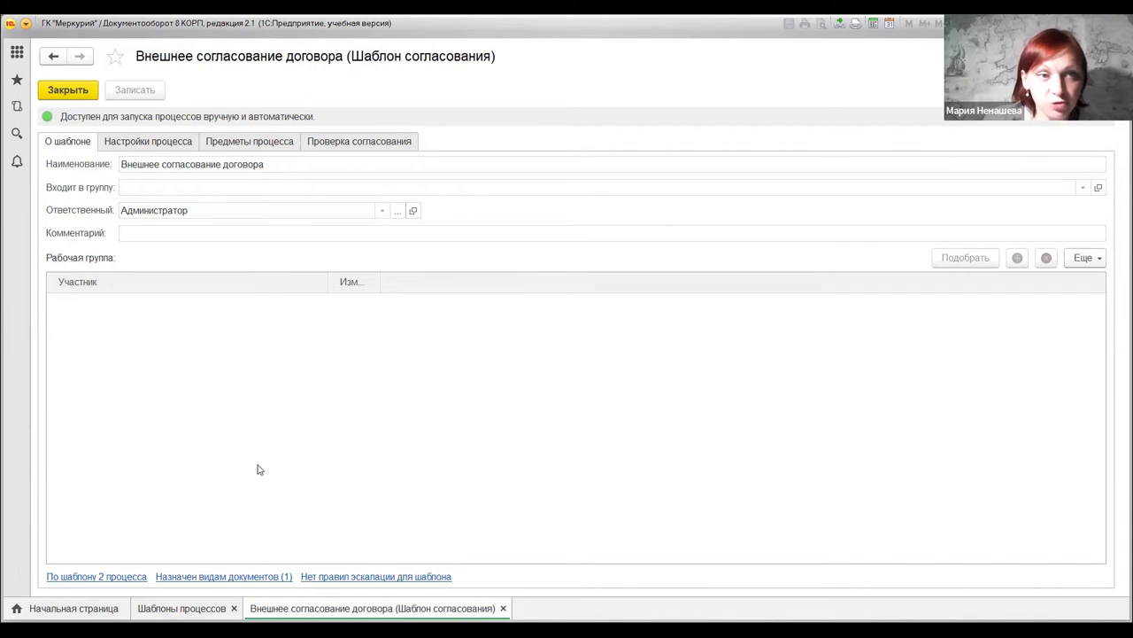
click(79, 576)
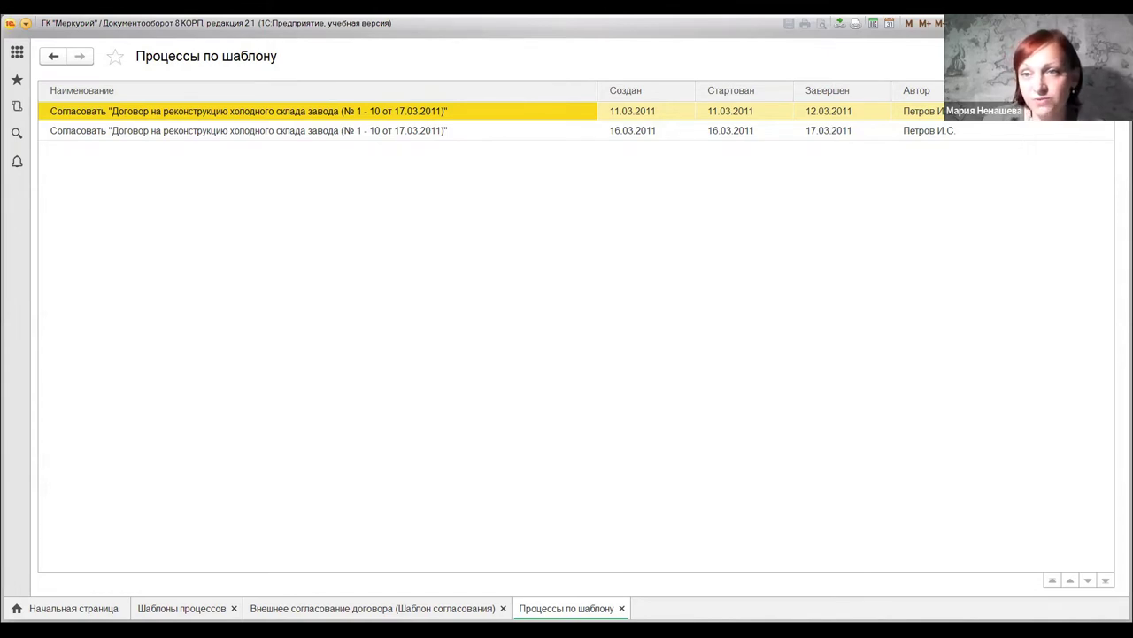
key(Escape)
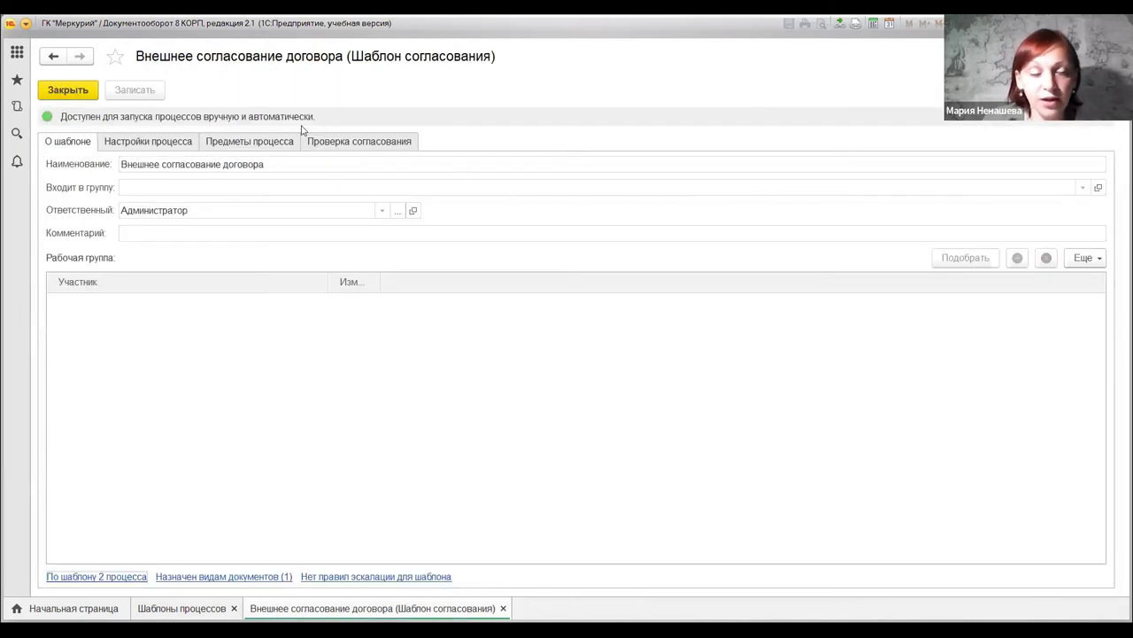
- Examine the template's «Настройки процесса», «Предметы процесса» and «Проверка согласования» pages, then close the template
click(161, 144)
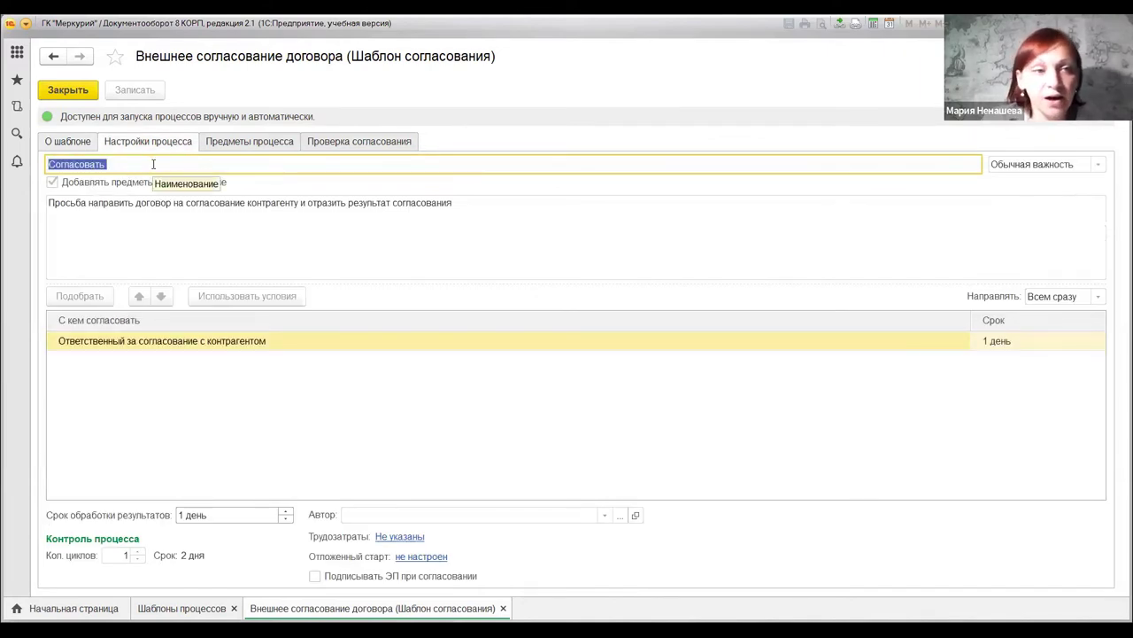
click(153, 164)
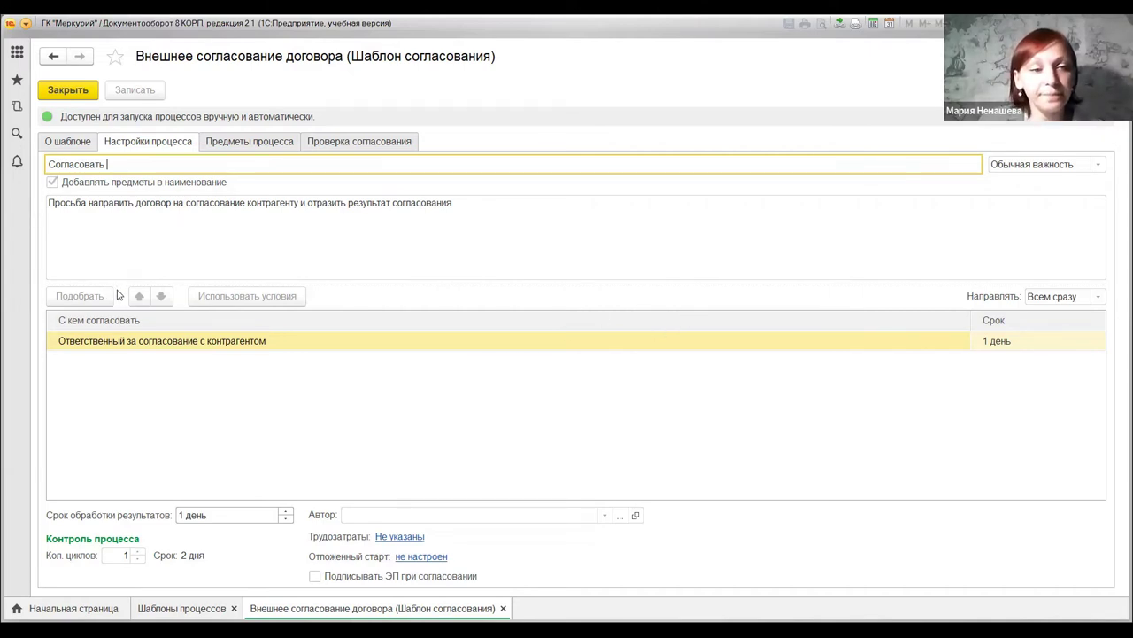
click(133, 343)
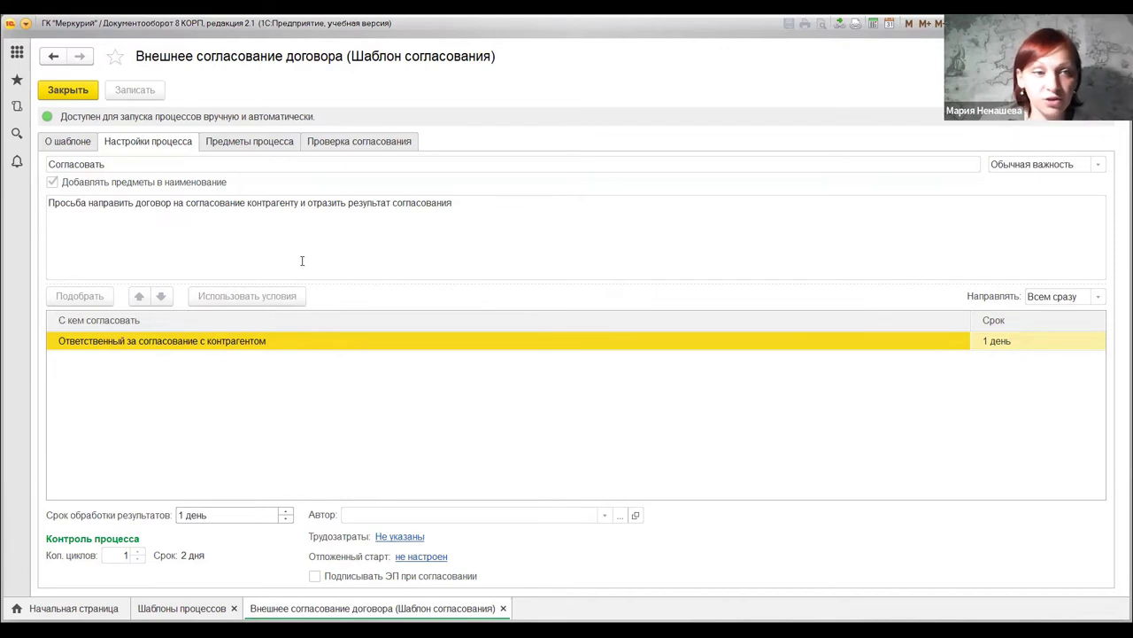
click(253, 146)
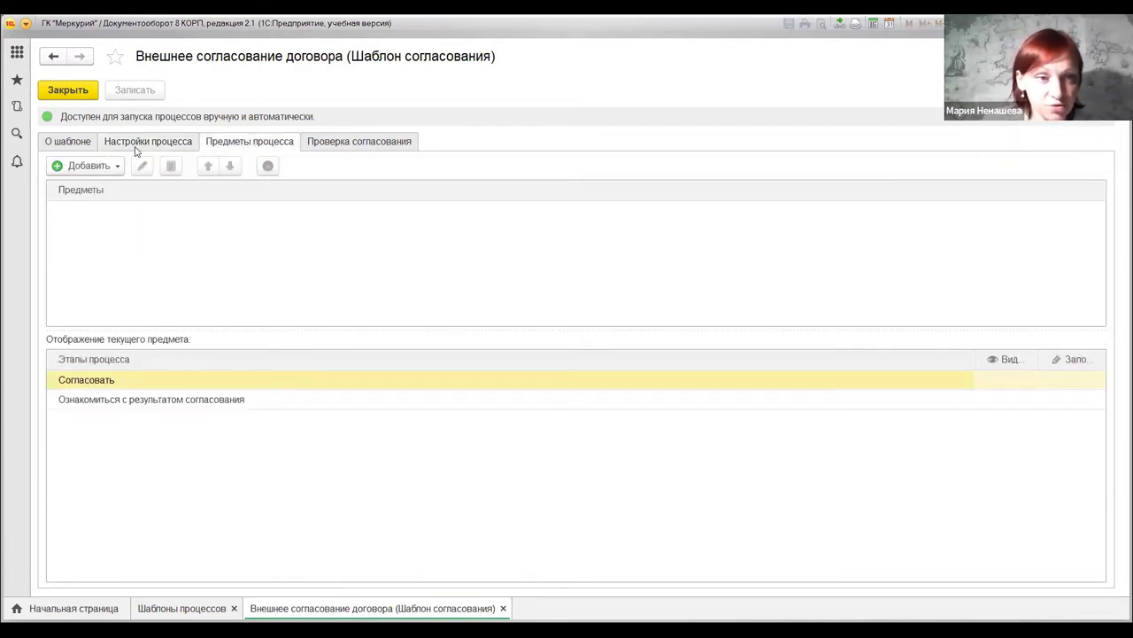
click(183, 145)
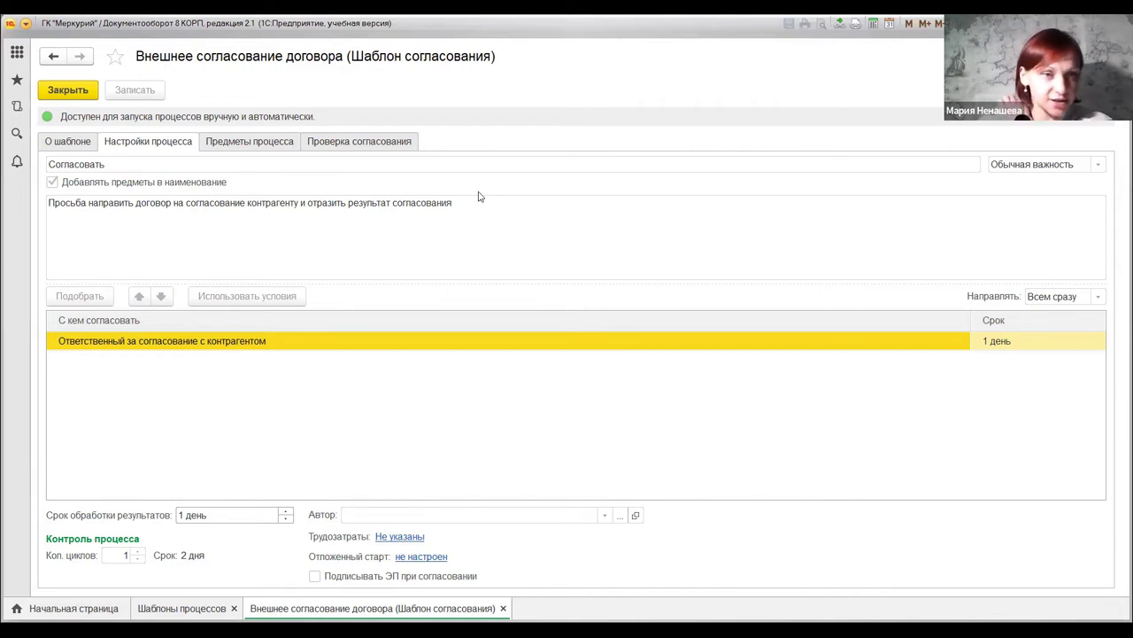
click(257, 146)
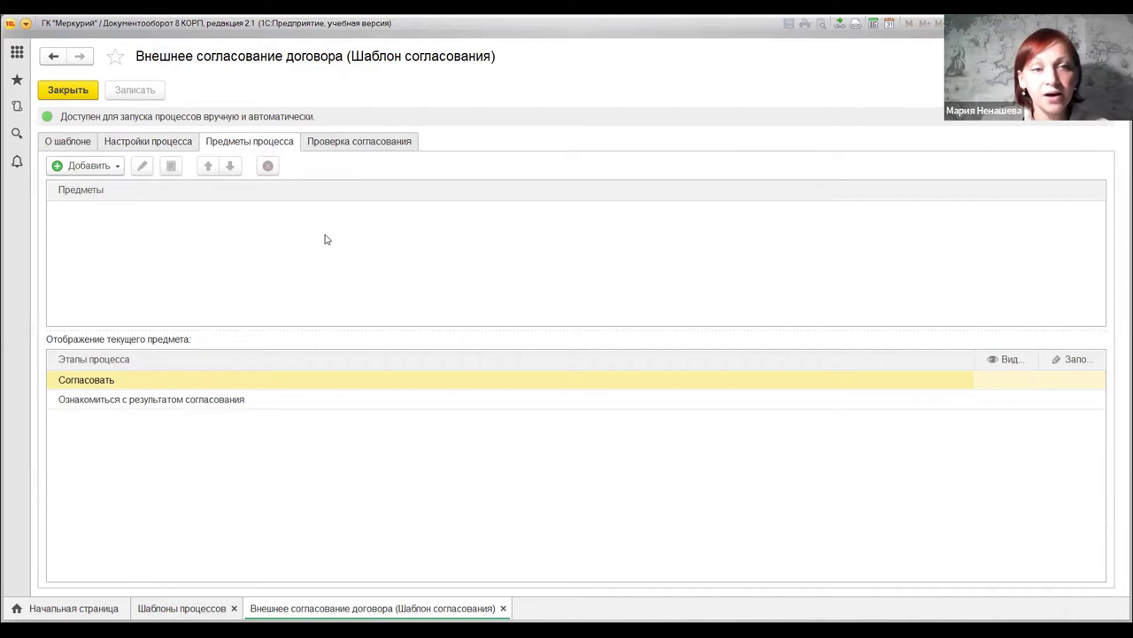
click(377, 146)
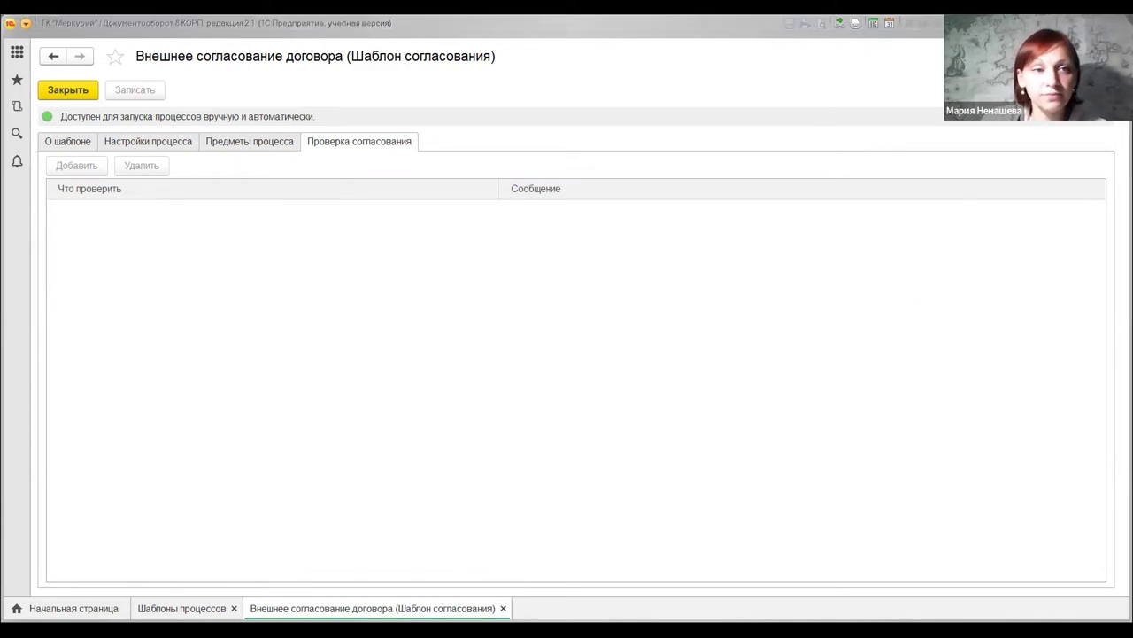
click(1111, 56)
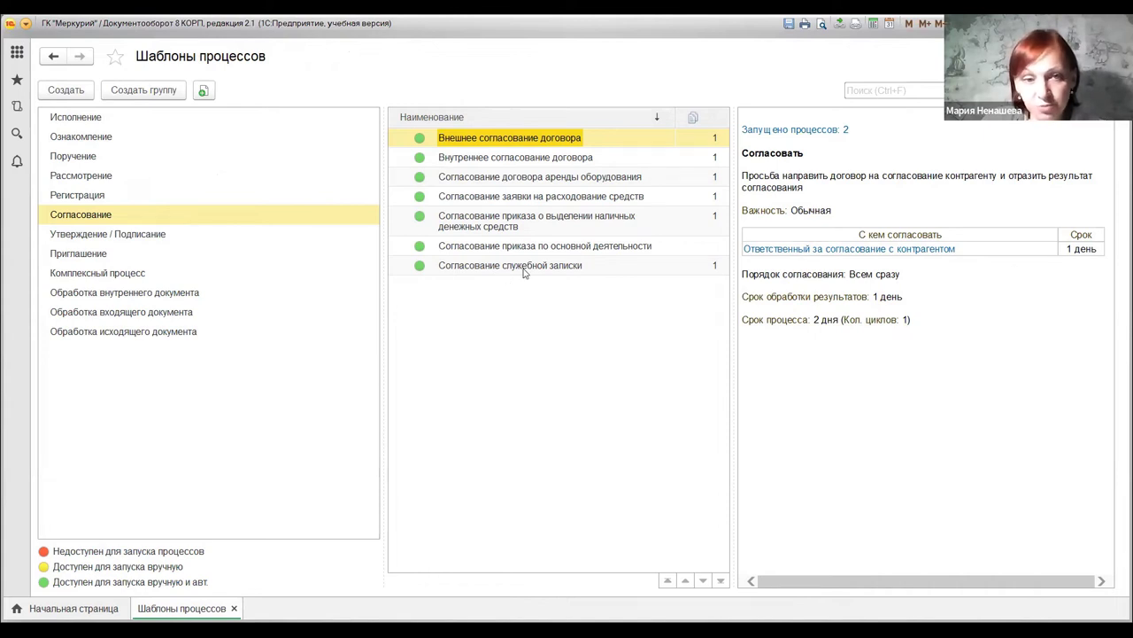
- View the approval details of «Согласование приказа о выделении наличных денежных средств» and «Согласование заявки на расходование средств»
click(509, 224)
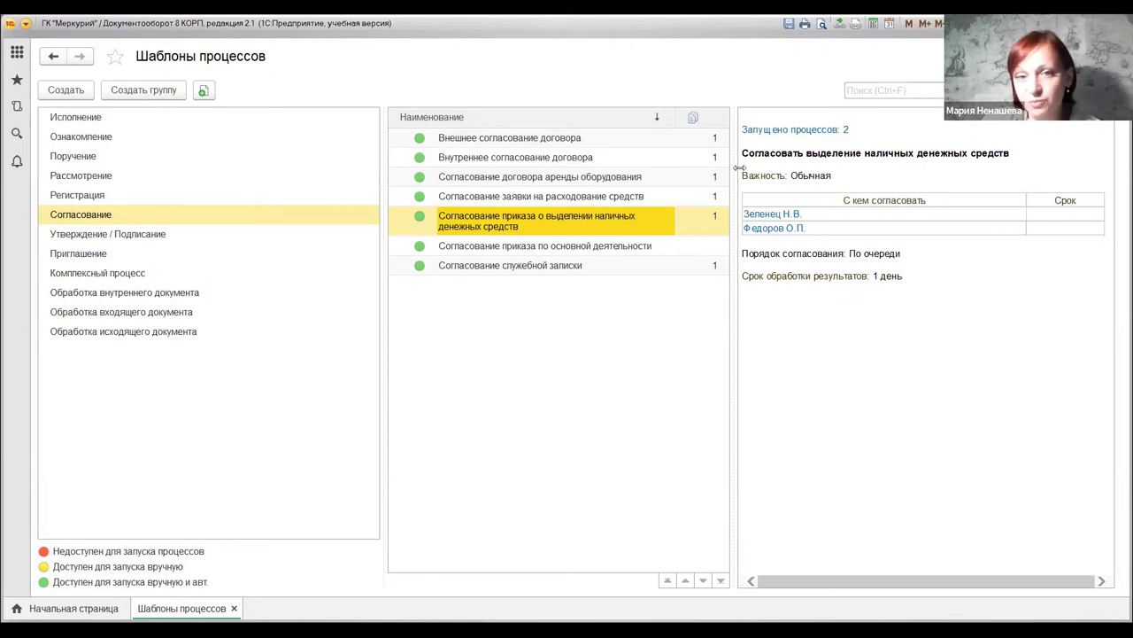
click(486, 204)
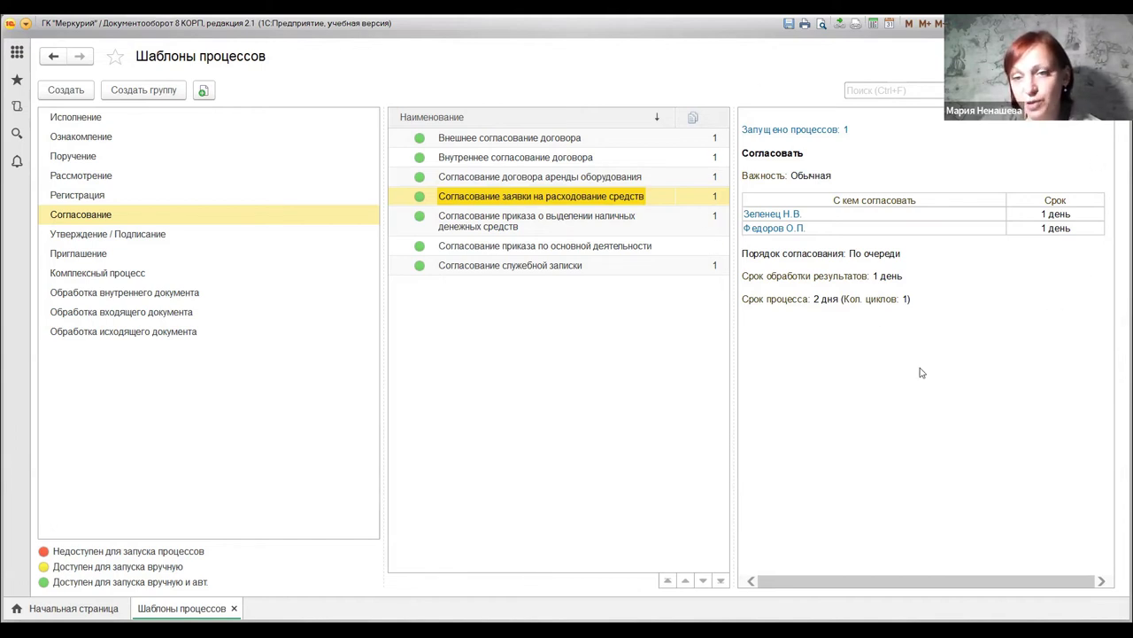
click(981, 361)
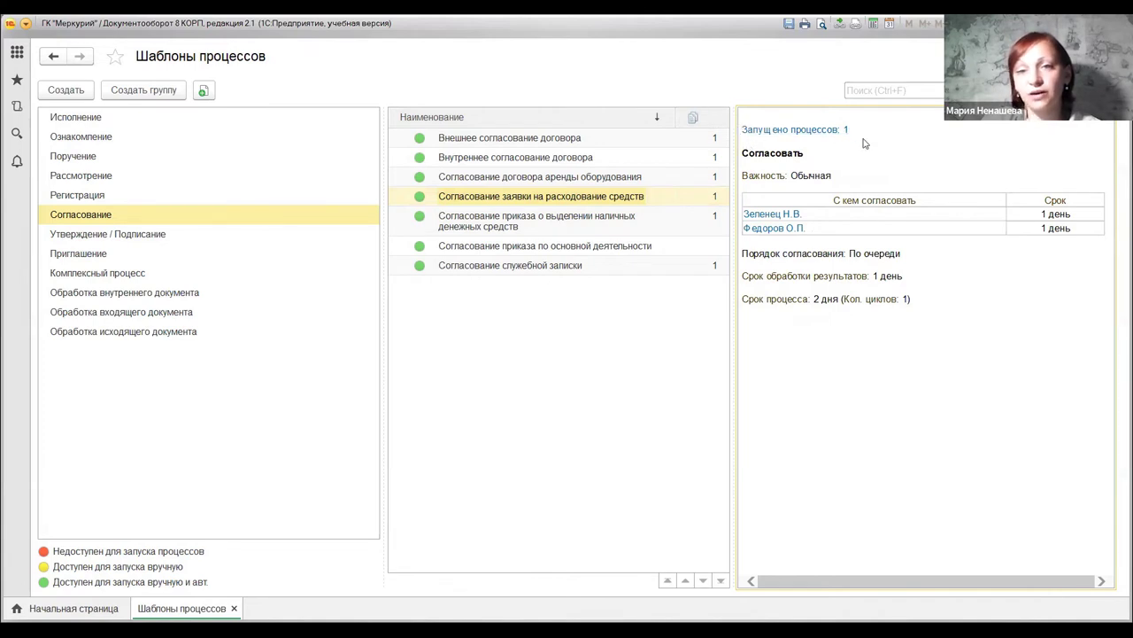
click(480, 201)
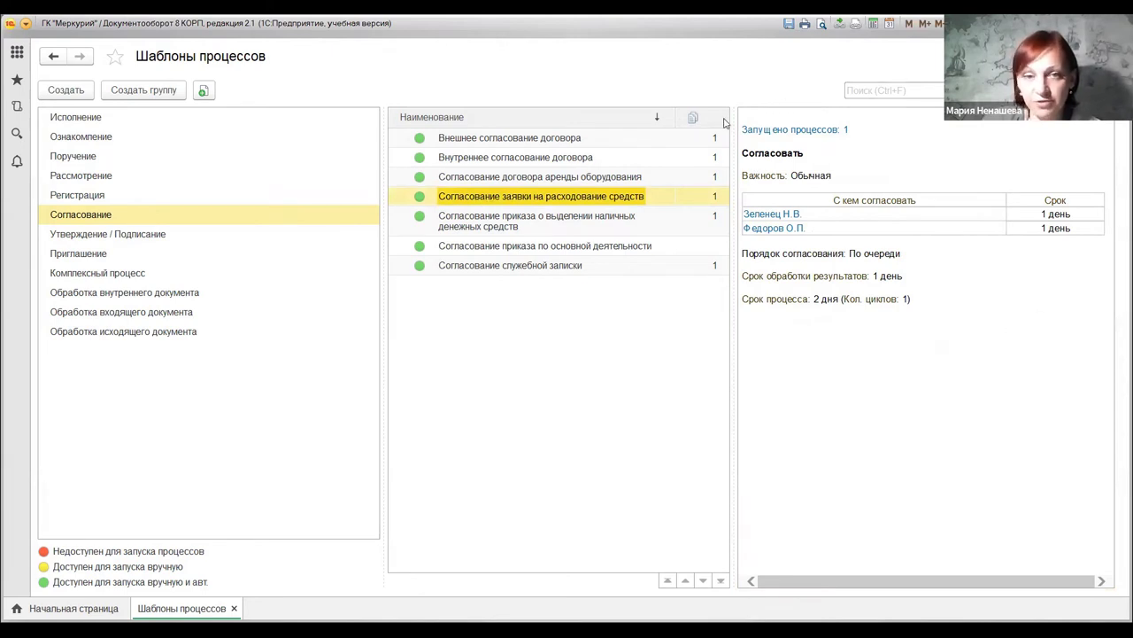
- Open the complex process template «Коррупционный контроль договора» and review its general information and process settings
click(118, 273)
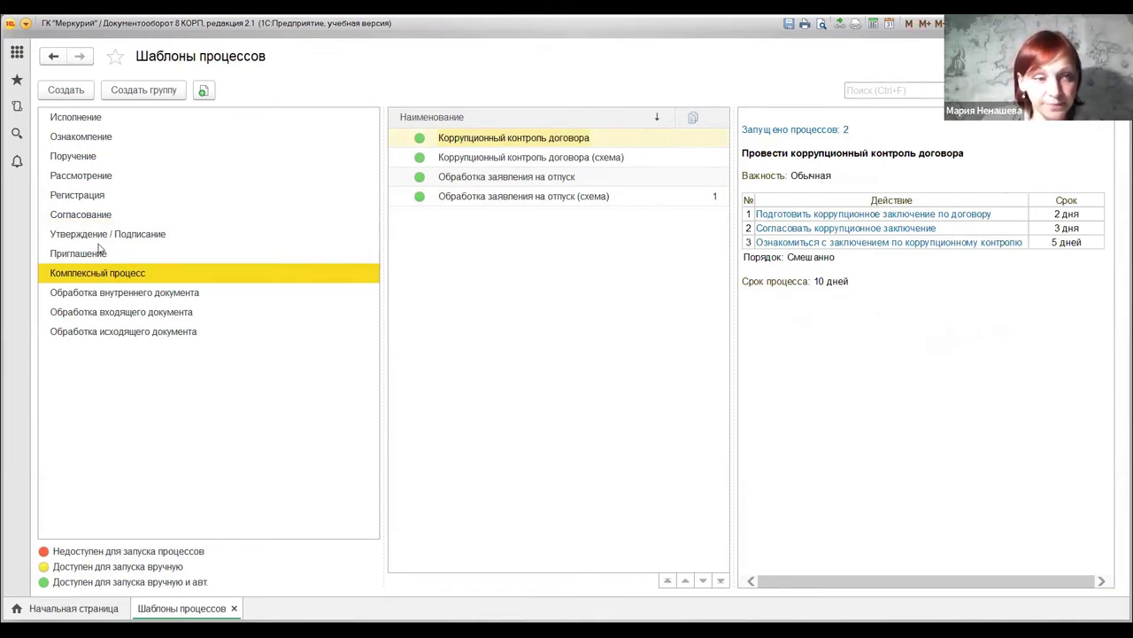
click(527, 140)
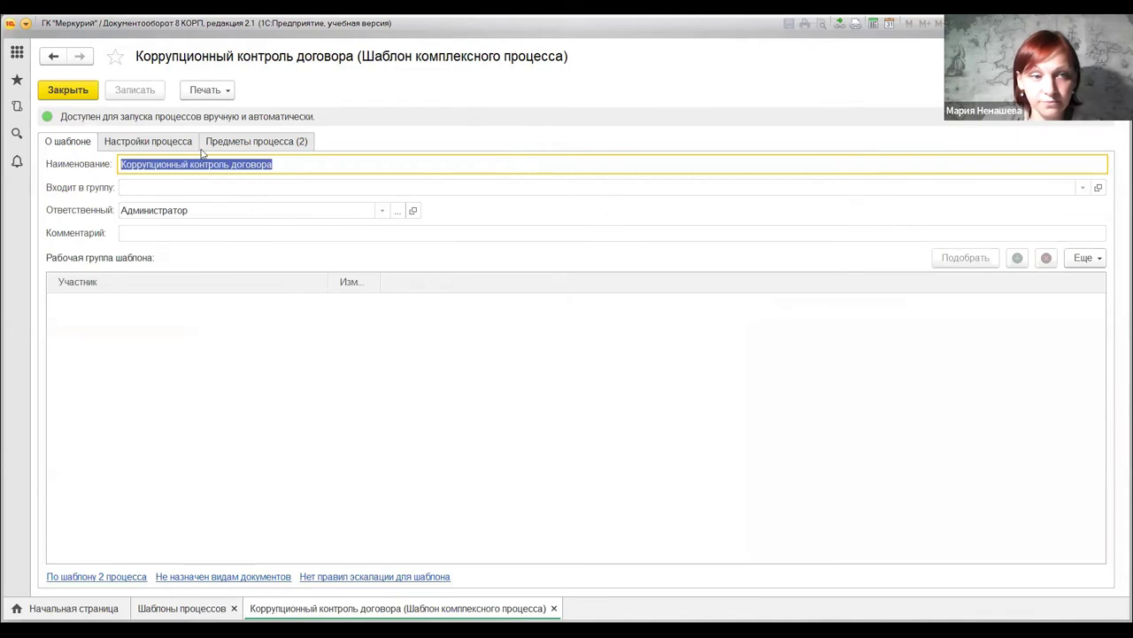
click(144, 144)
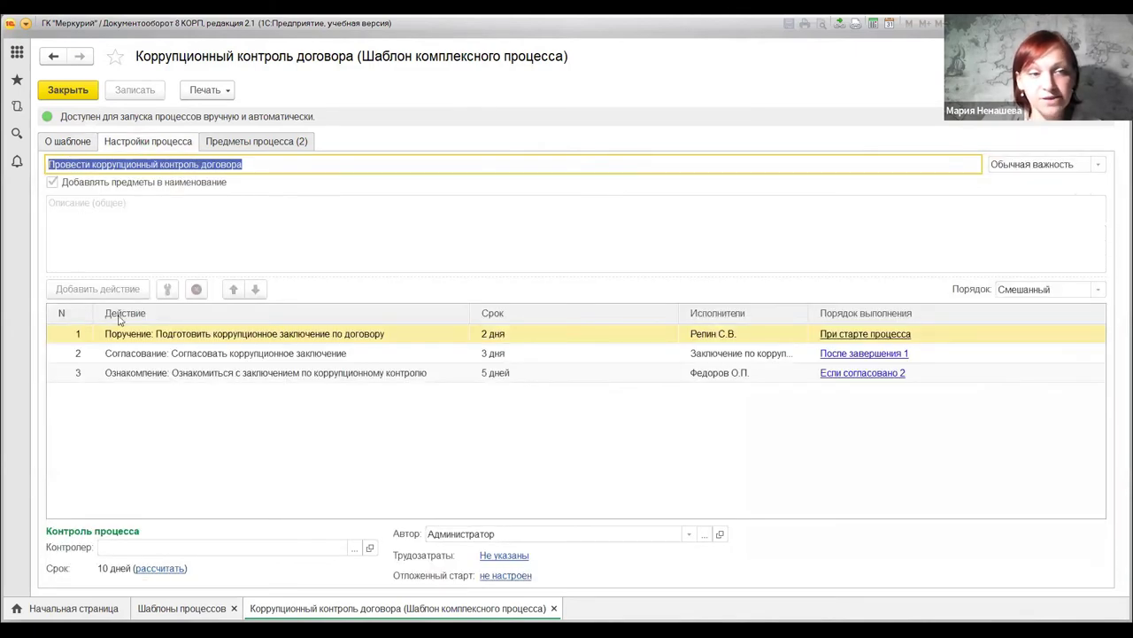
click(59, 144)
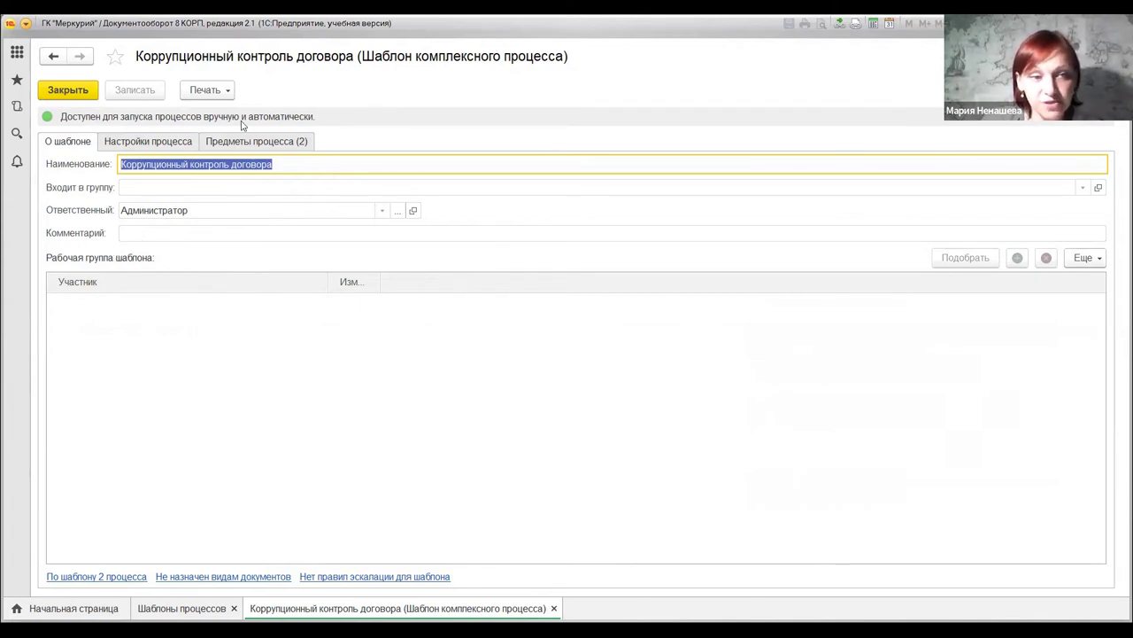
click(124, 144)
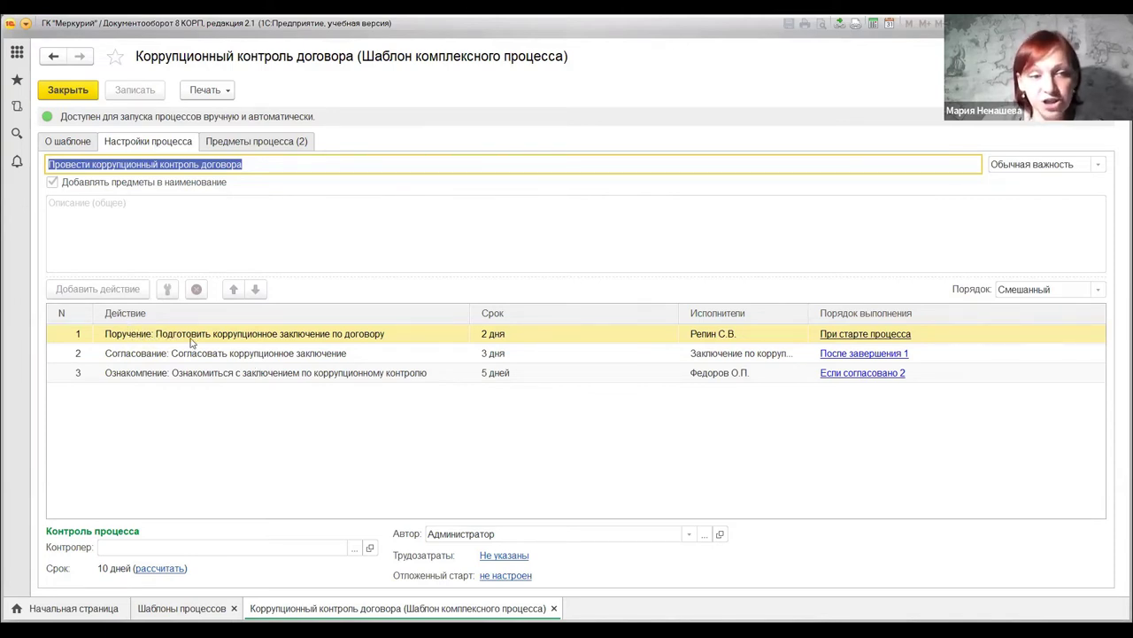
- Examine the assignment, approval and familiarisation actions of the complex process, including their deadlines, performers and execution order
click(148, 359)
click(140, 376)
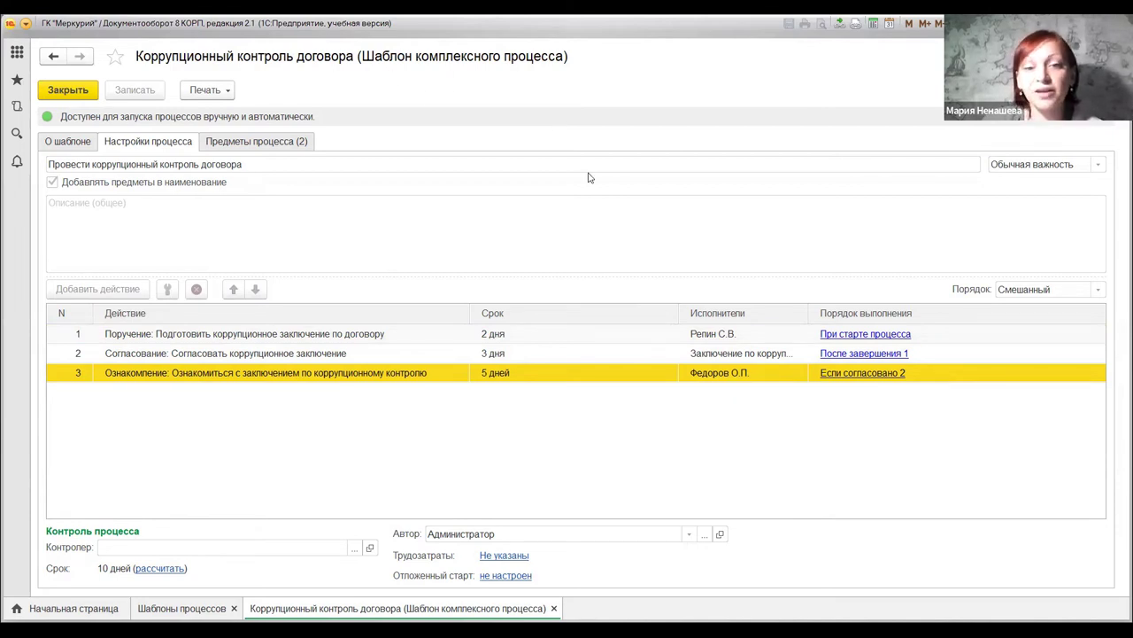
click(518, 338)
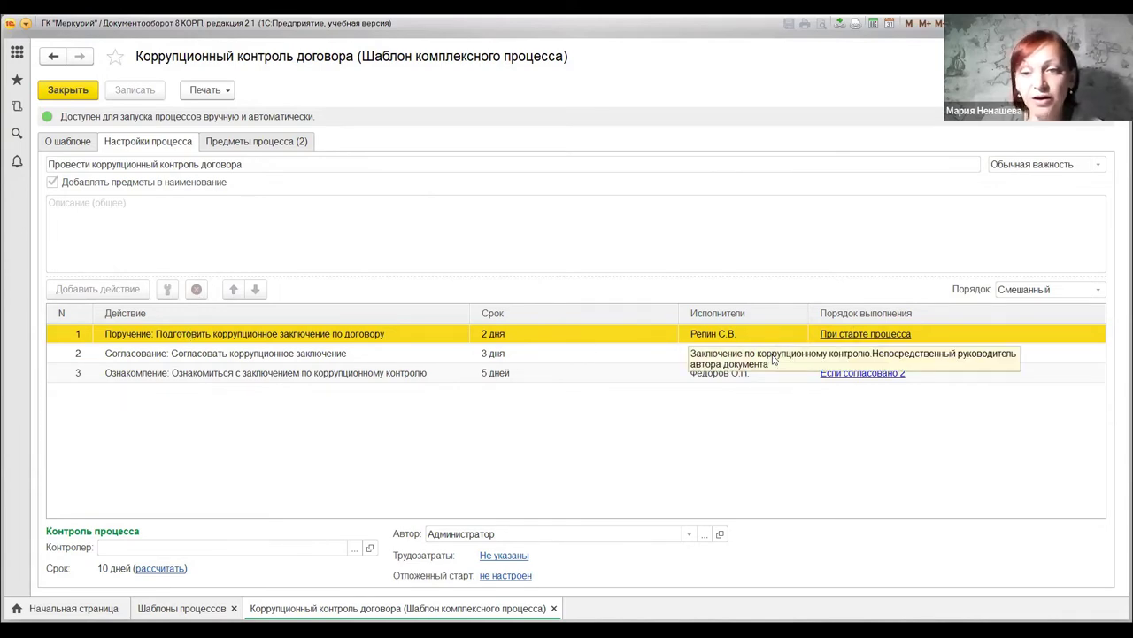
click(365, 358)
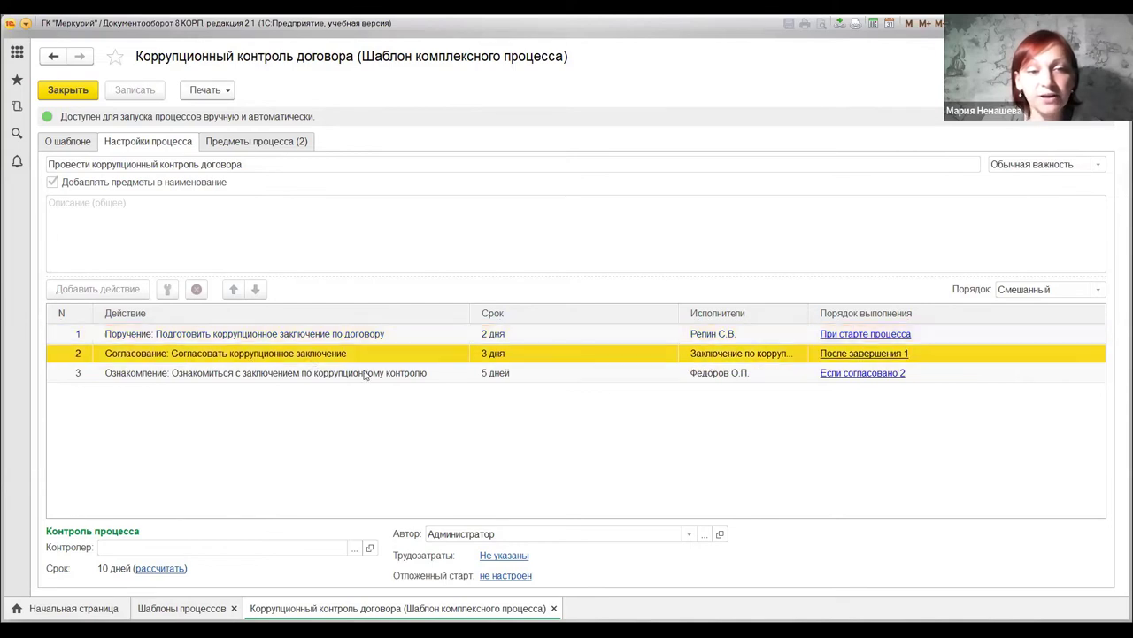
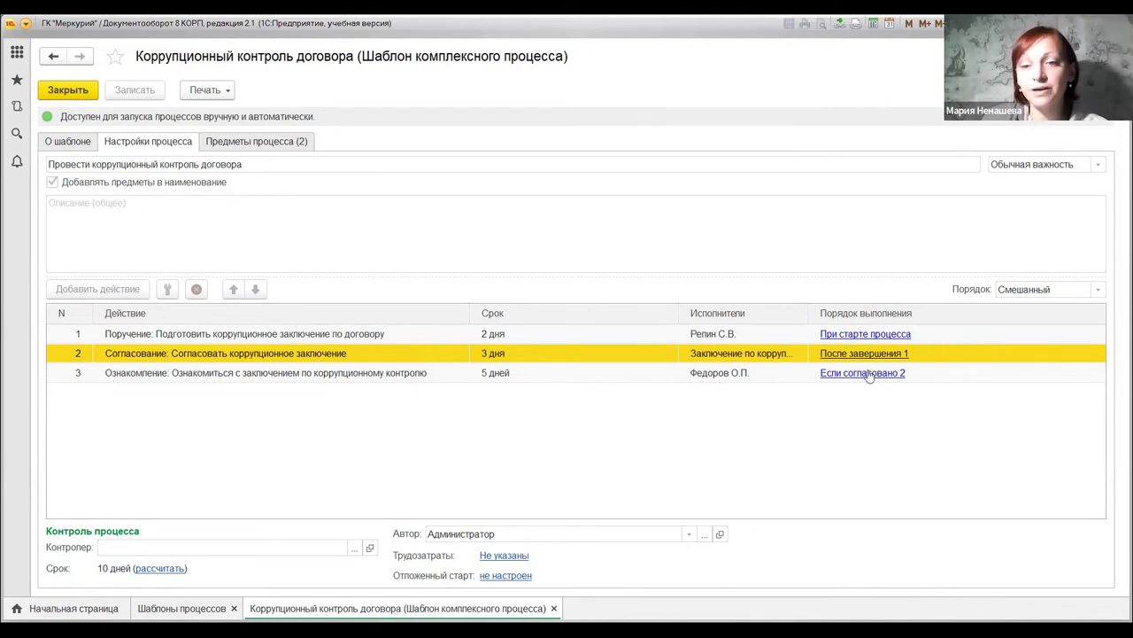
click(174, 372)
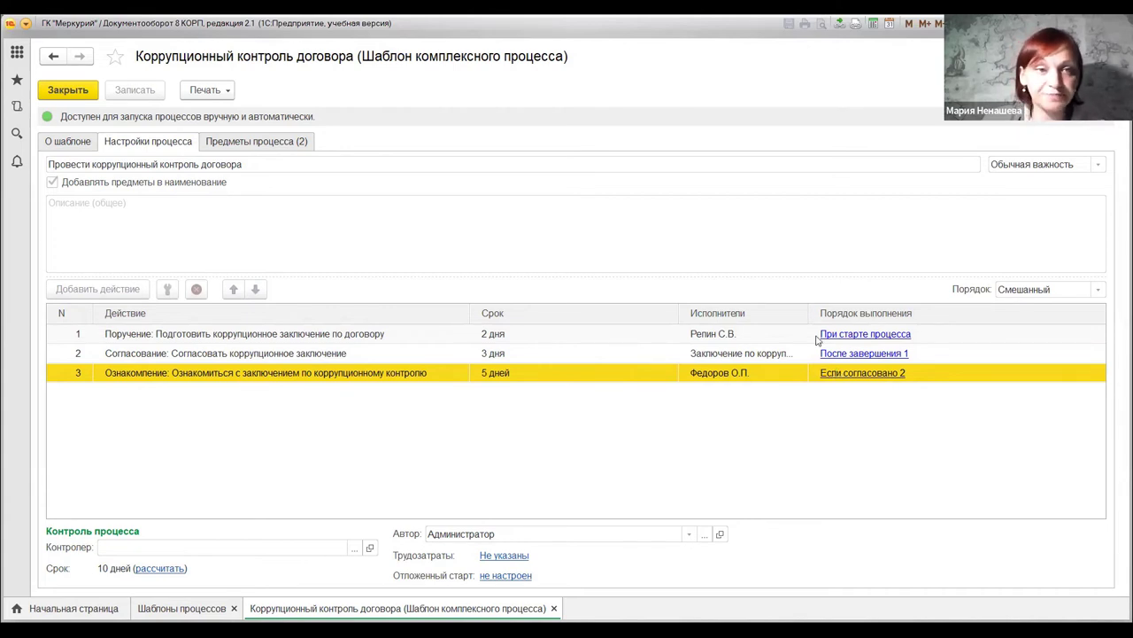
- Compare the process-stage display of «Договор поставки» and «Заключение по коррупционному контролю» among the process subjects, then close the template
click(232, 140)
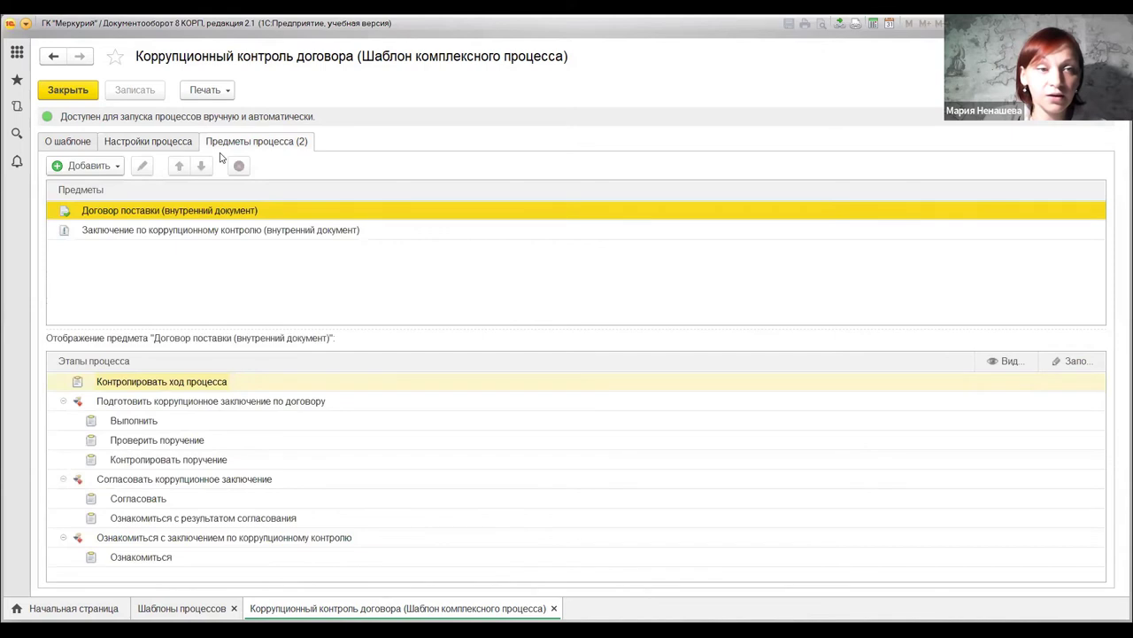
click(153, 231)
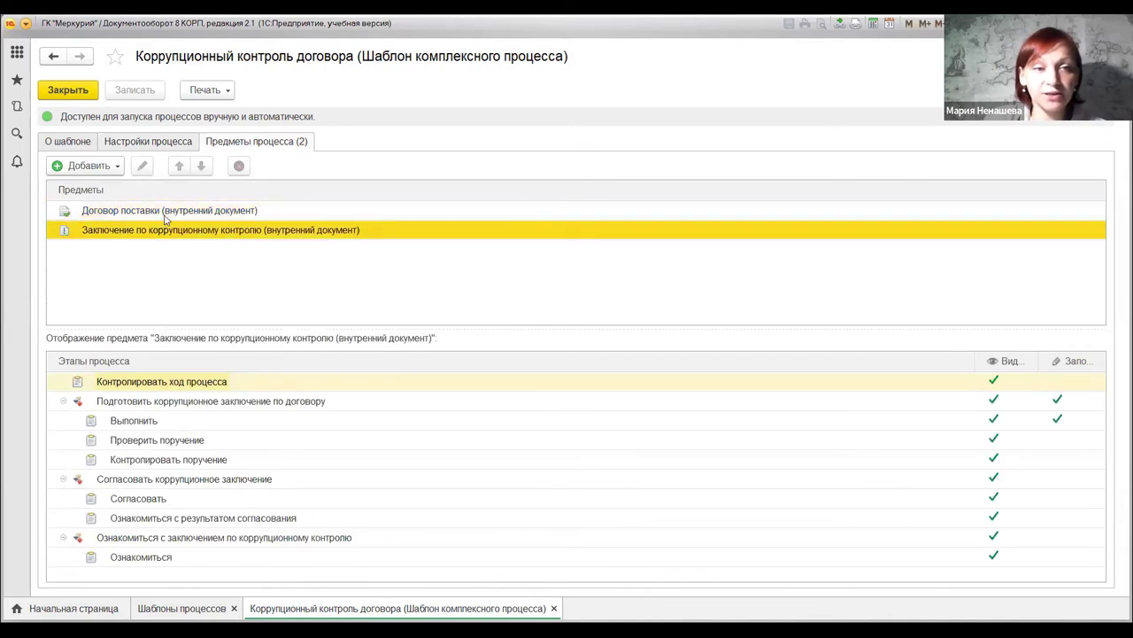
click(167, 216)
click(173, 234)
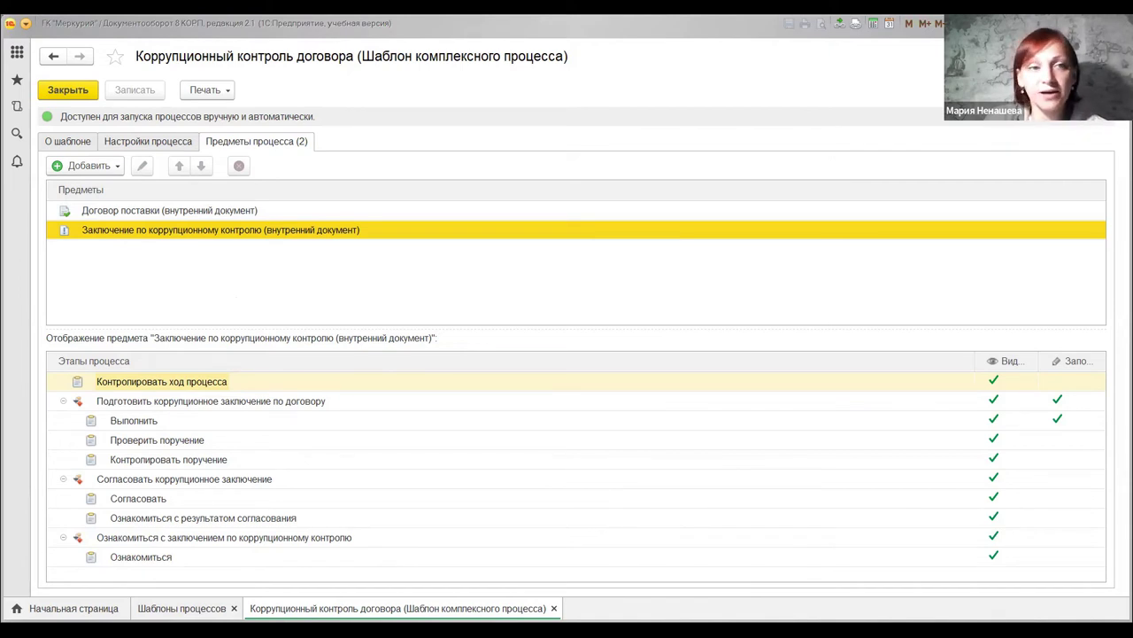
key(Escape)
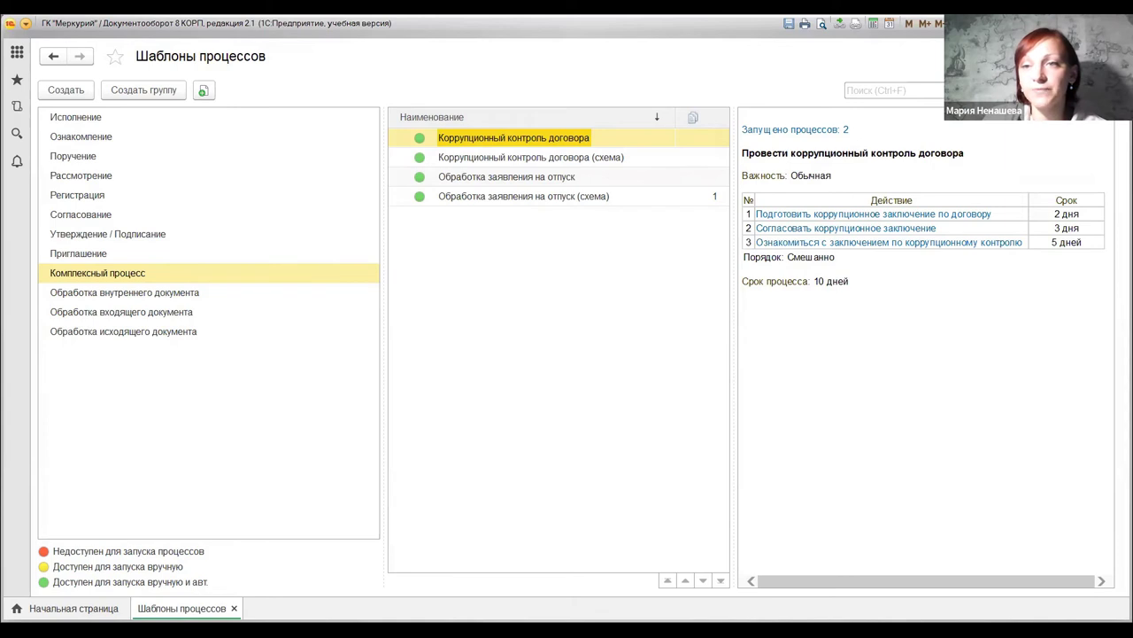
- Open the list «Мои процессы» and view the details of «Окончательный выбор нового офиса» and «Разработать положение о документообороте», then close it
click(1114, 55)
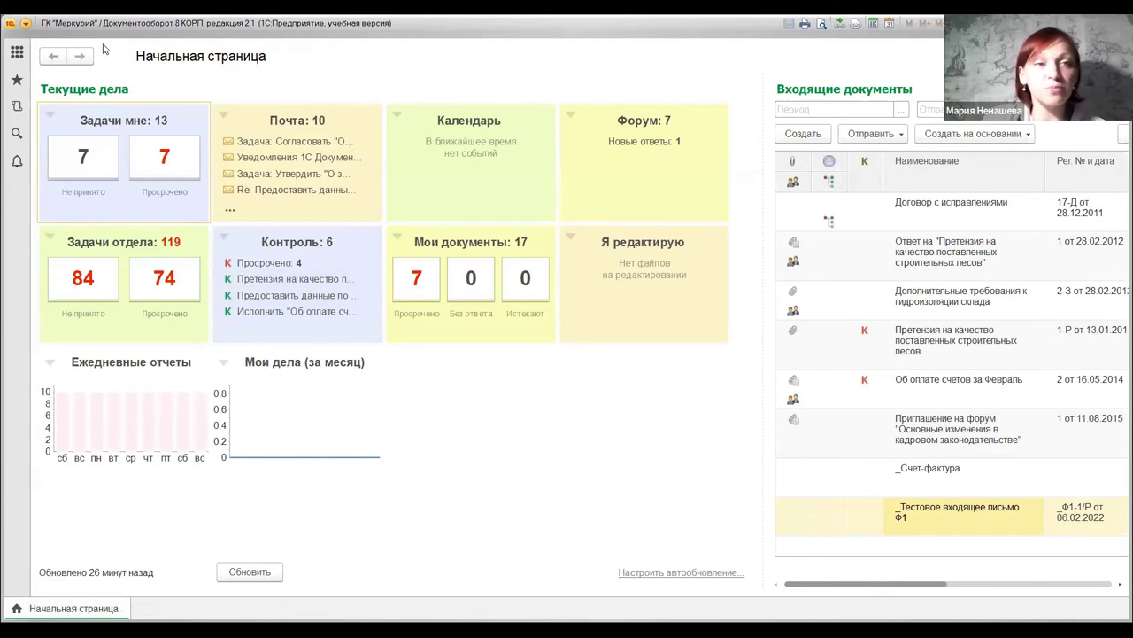
click(17, 55)
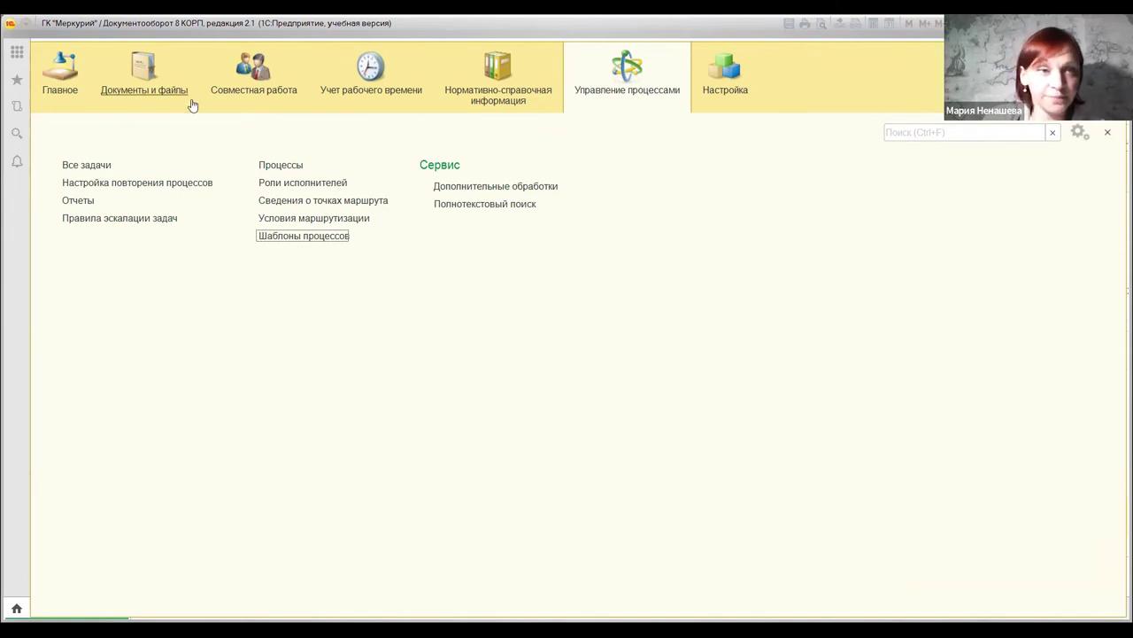
click(239, 91)
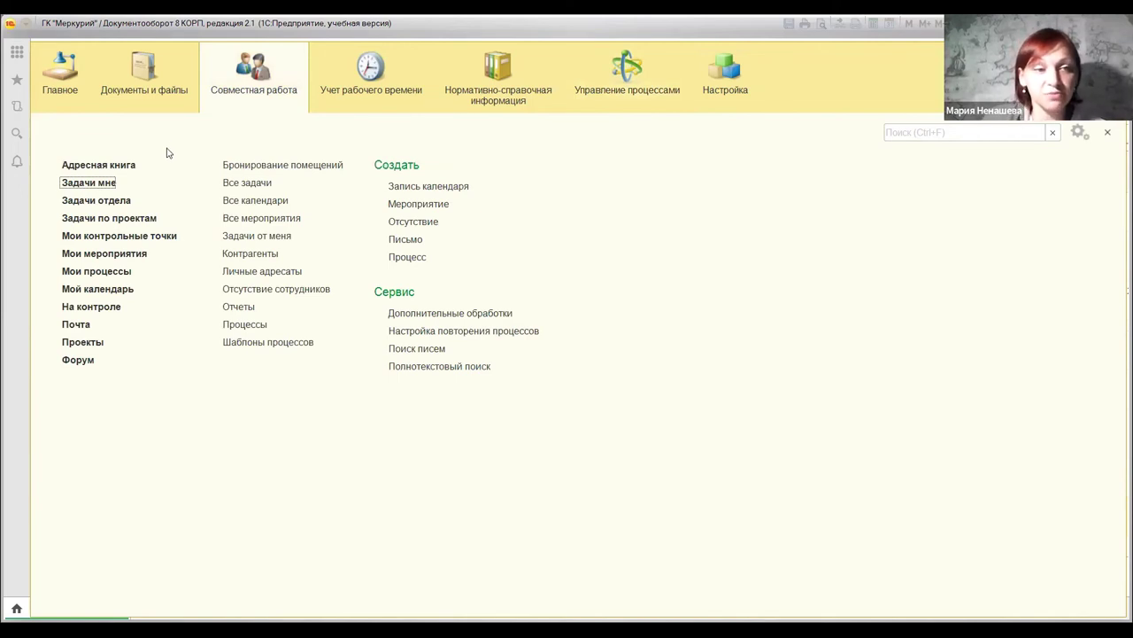
click(91, 272)
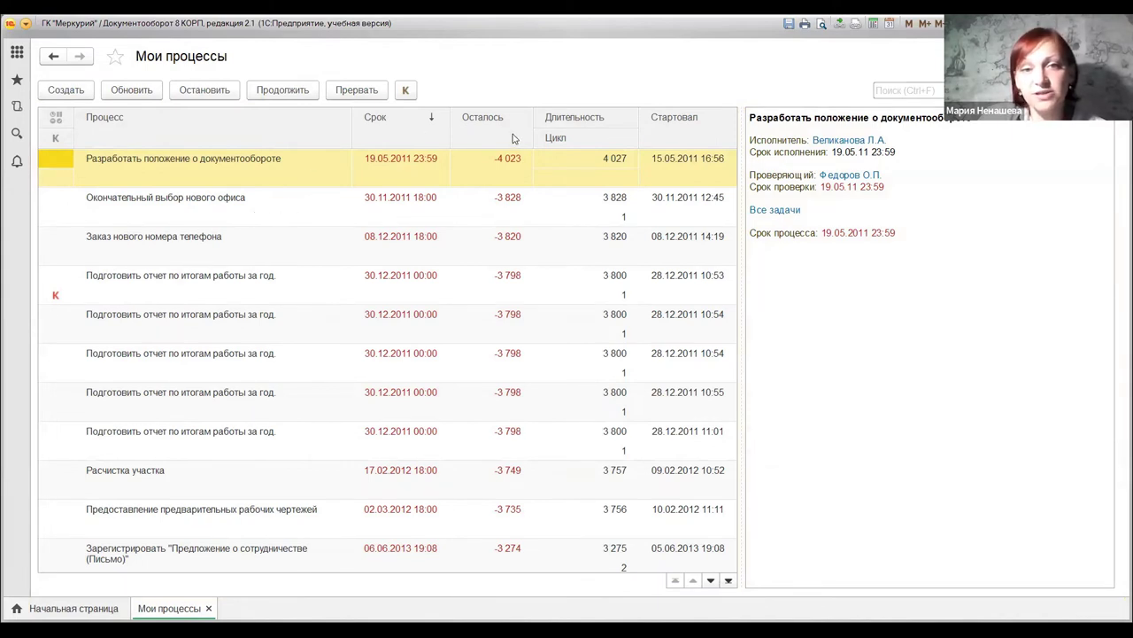
click(236, 196)
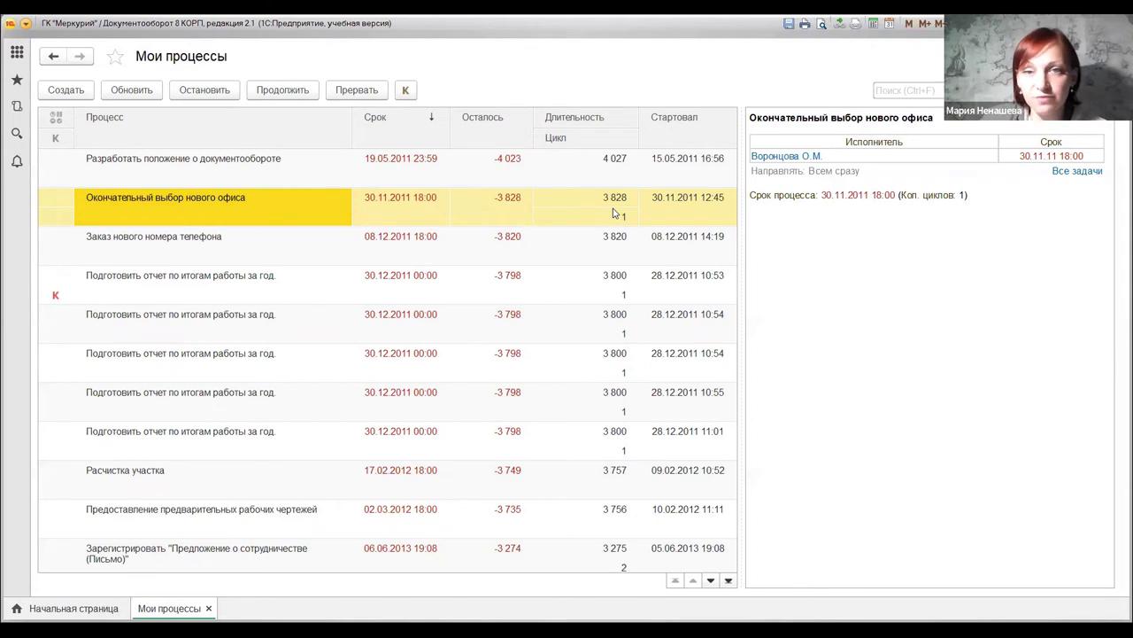
click(248, 164)
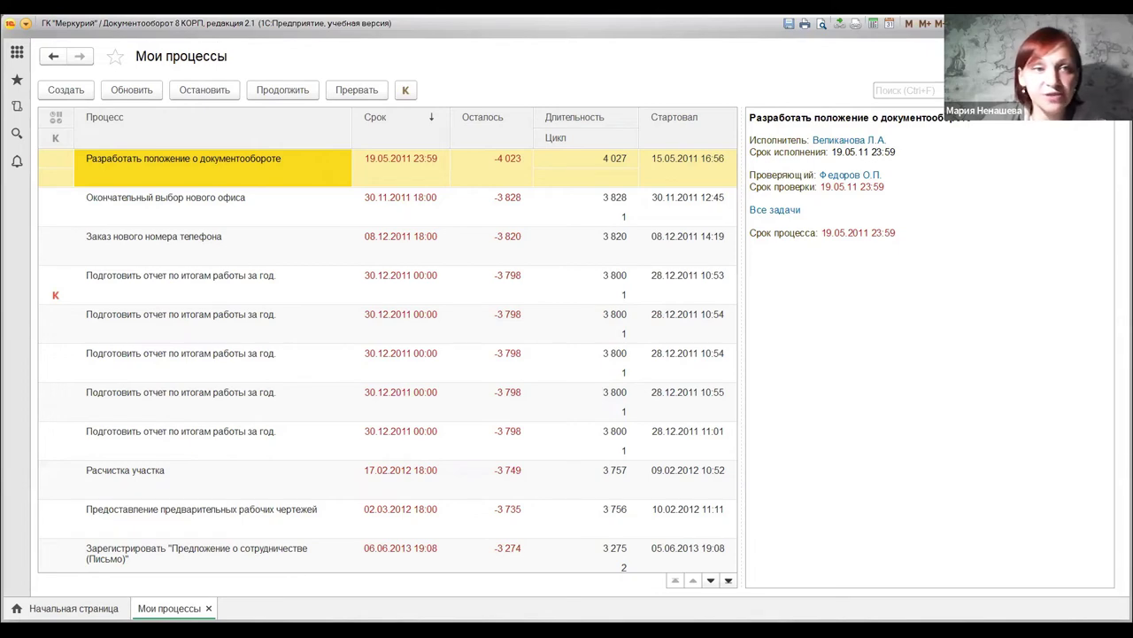
key(ctrl+F4)
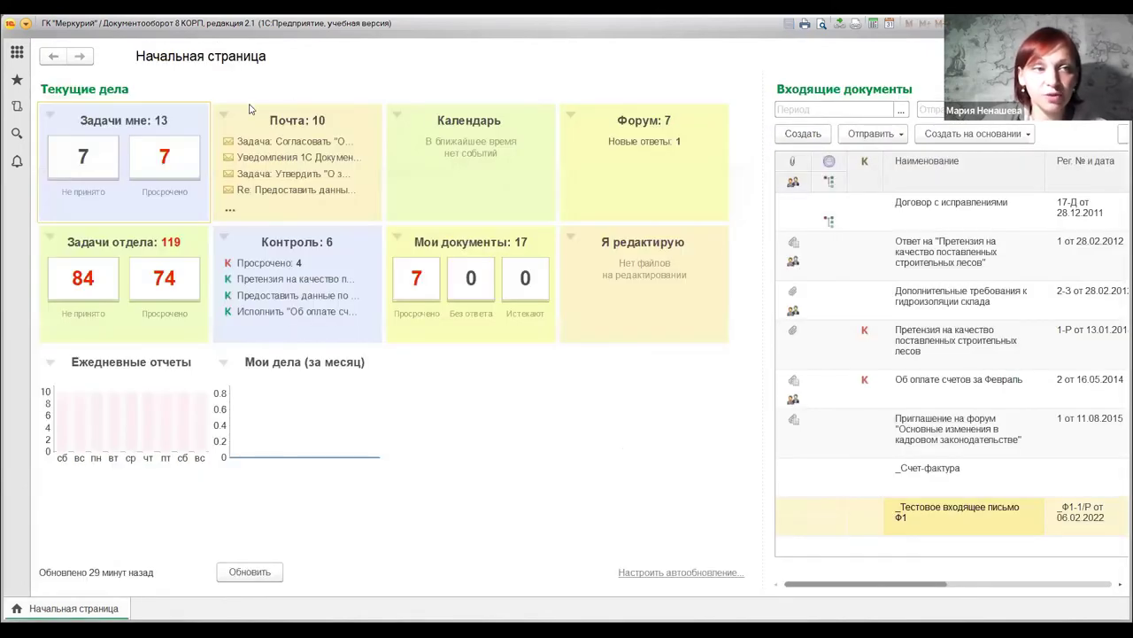
- Open the general «Процессы» list and review its active and completed processes with their authors, types, dates and deadlines, then close it
click(16, 54)
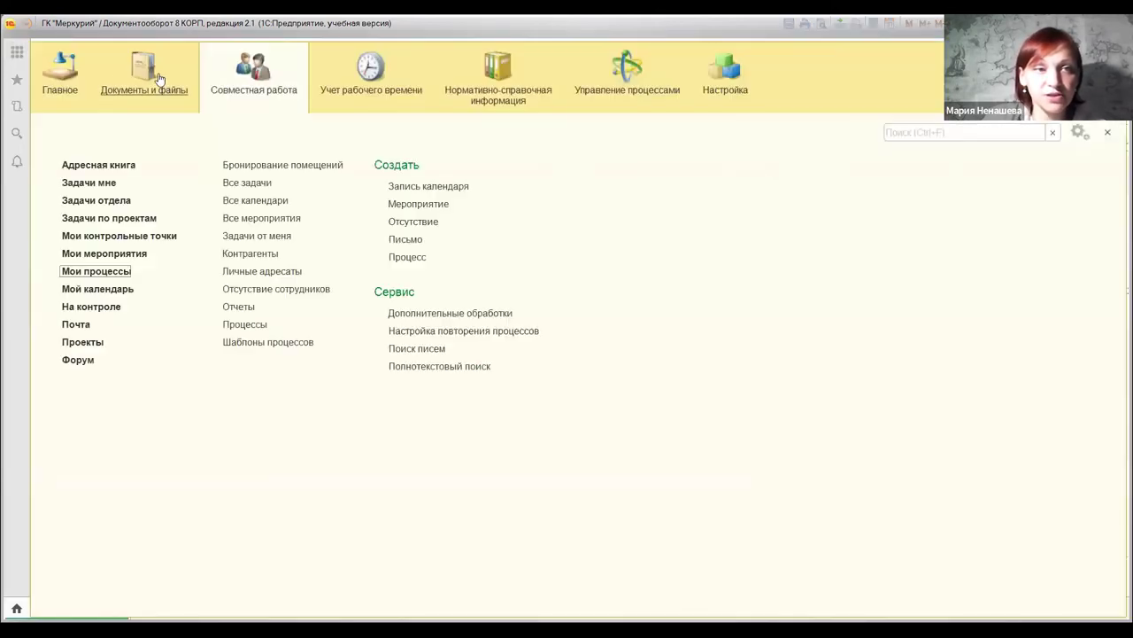
click(232, 330)
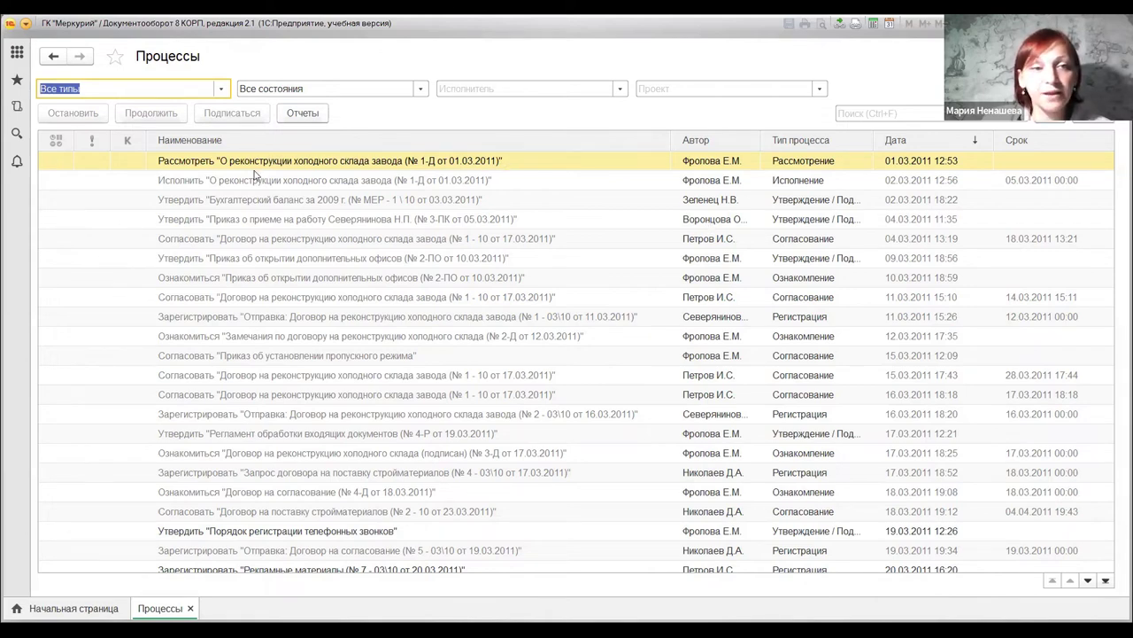
click(307, 181)
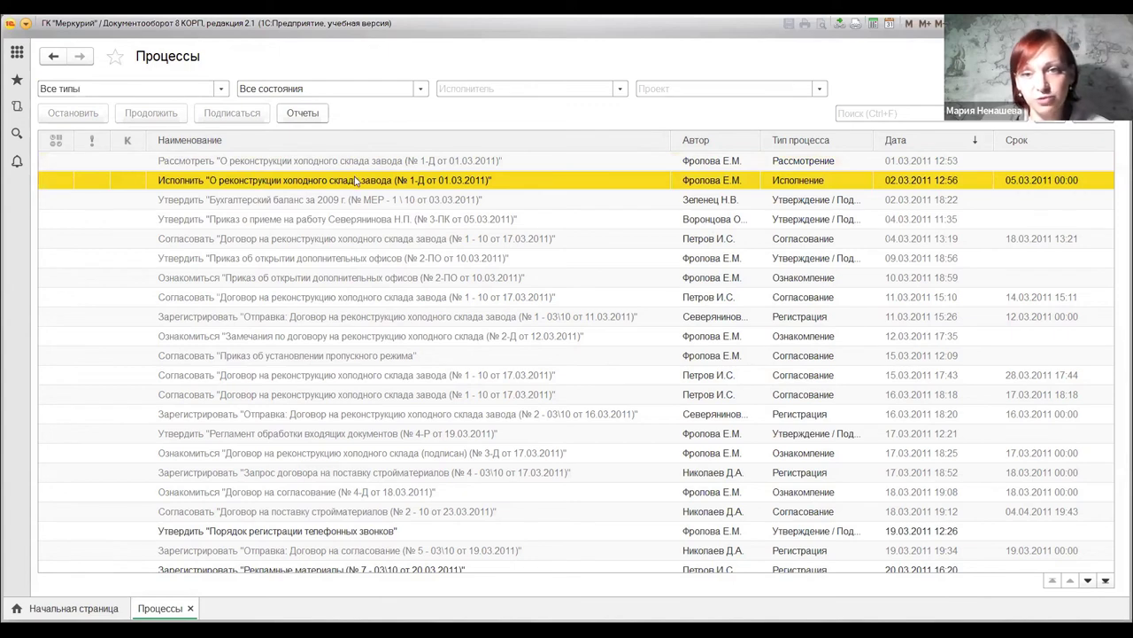
click(434, 163)
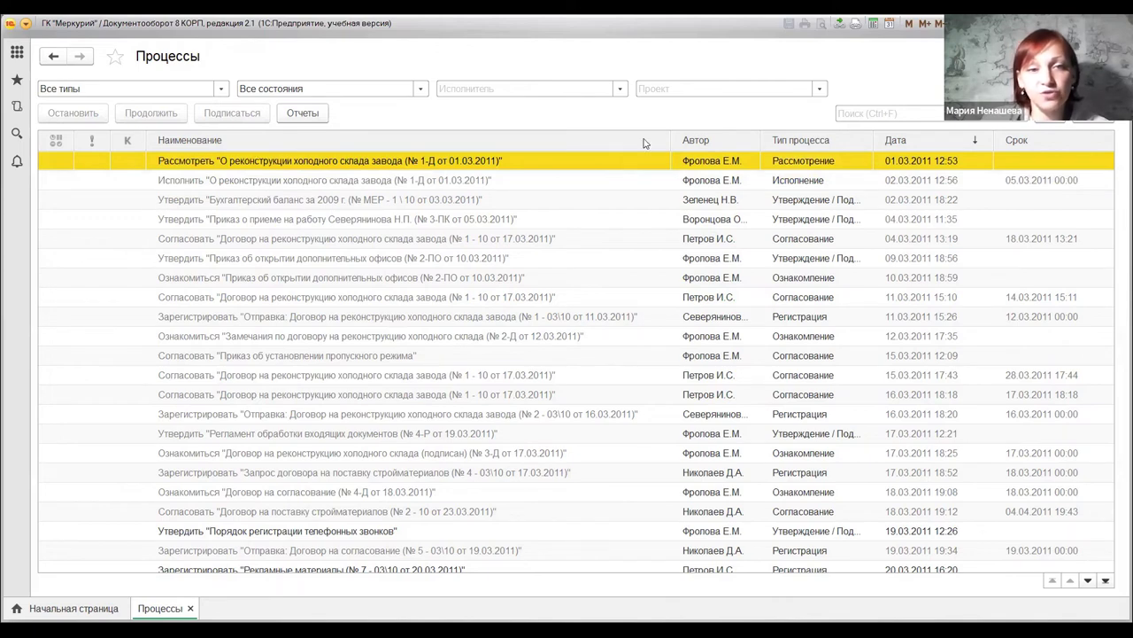
scroll(377, 280, down, 1)
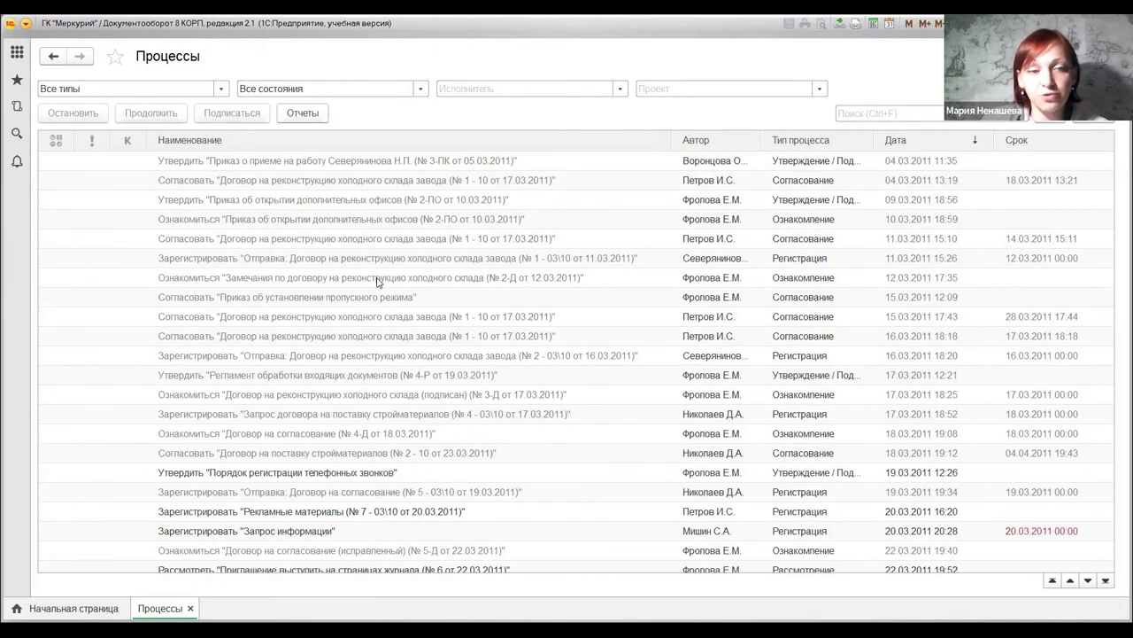
scroll(377, 280, down, 5)
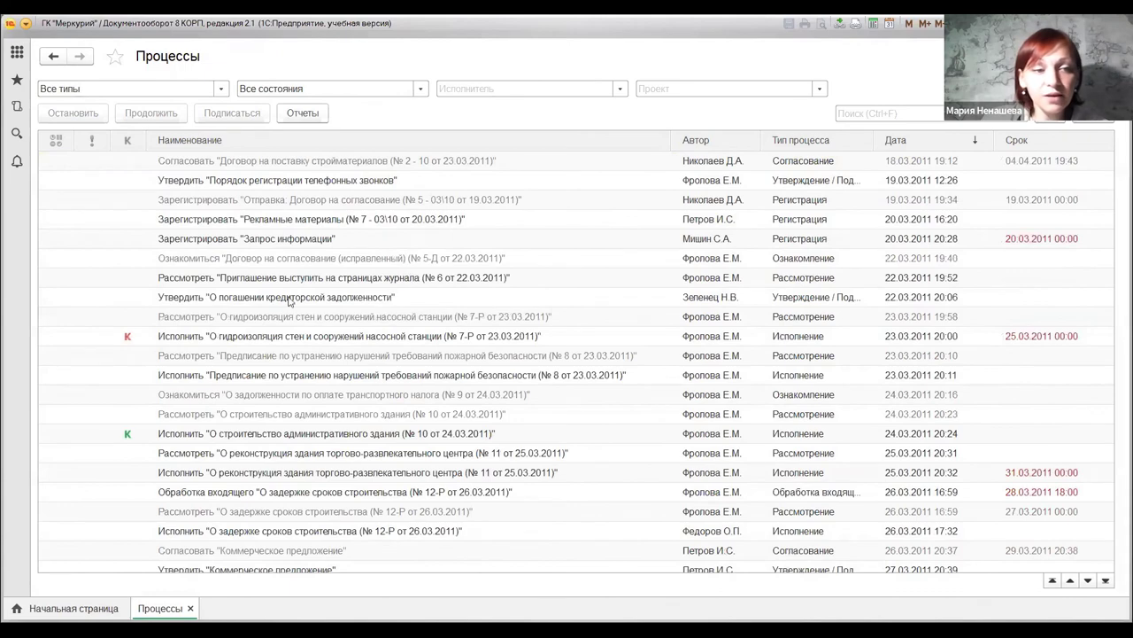
scroll(369, 301, up, 1)
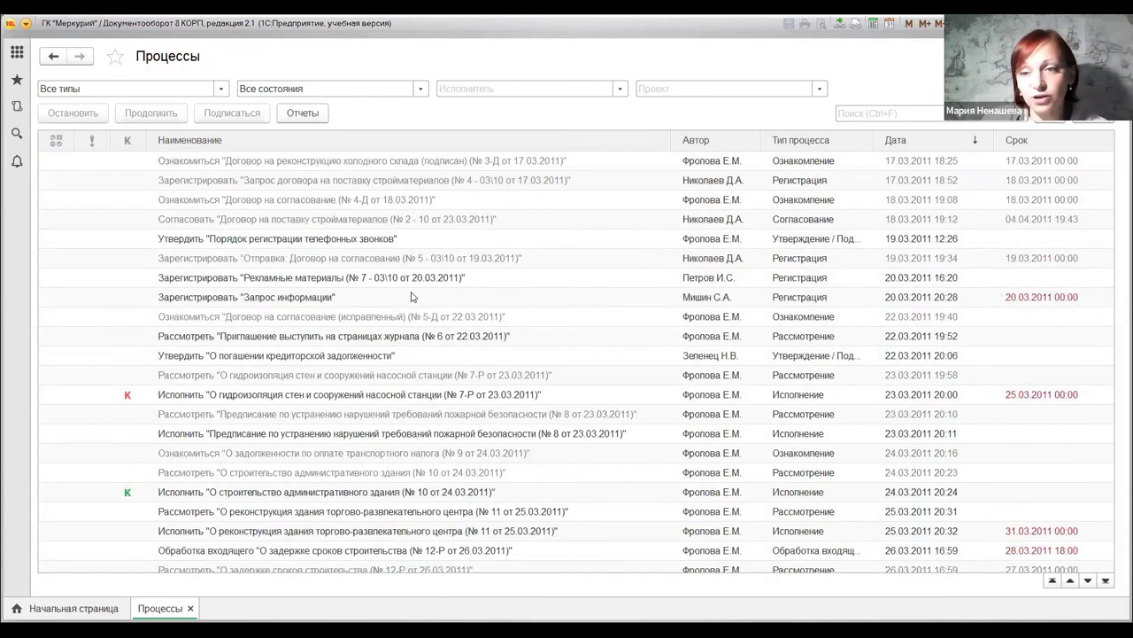
scroll(410, 296, up, 5)
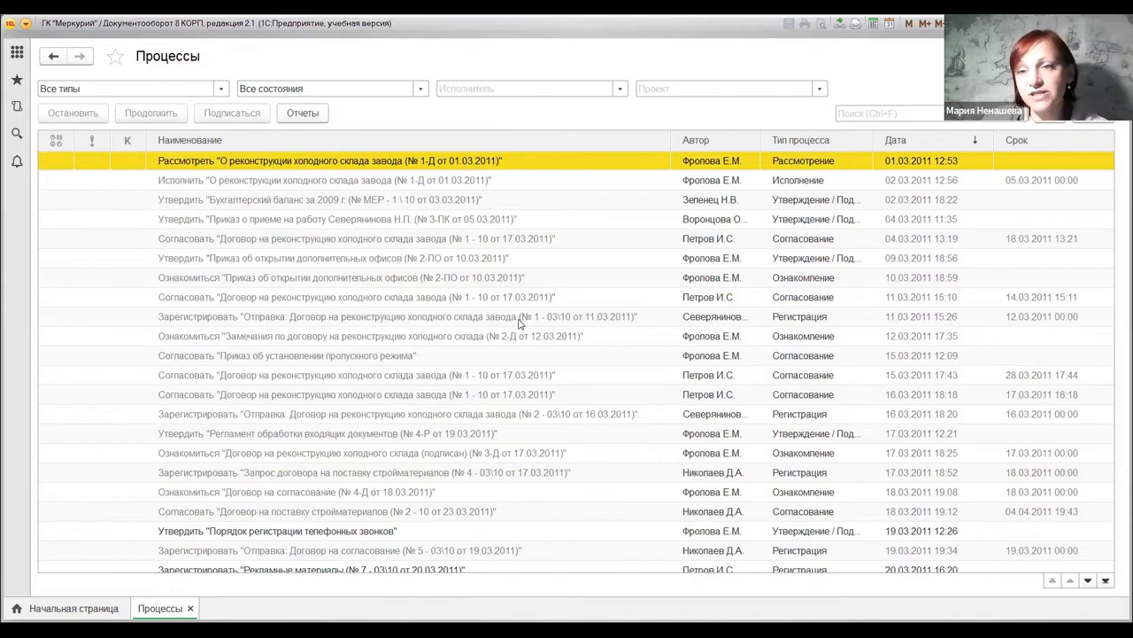
scroll(580, 294, down, 6)
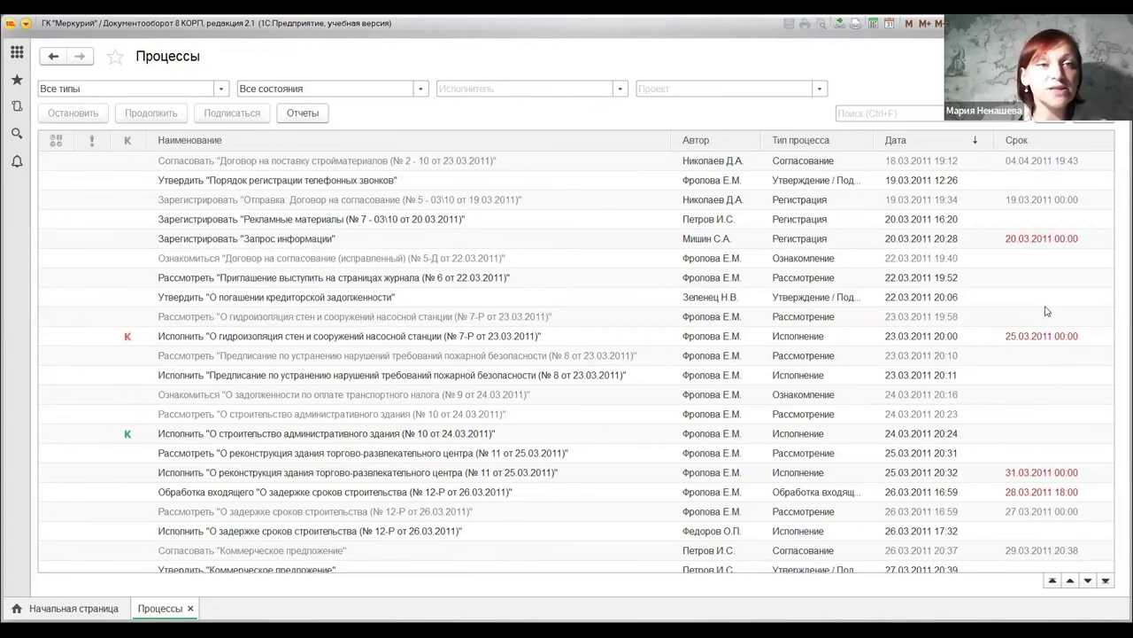
scroll(394, 265, up, 6)
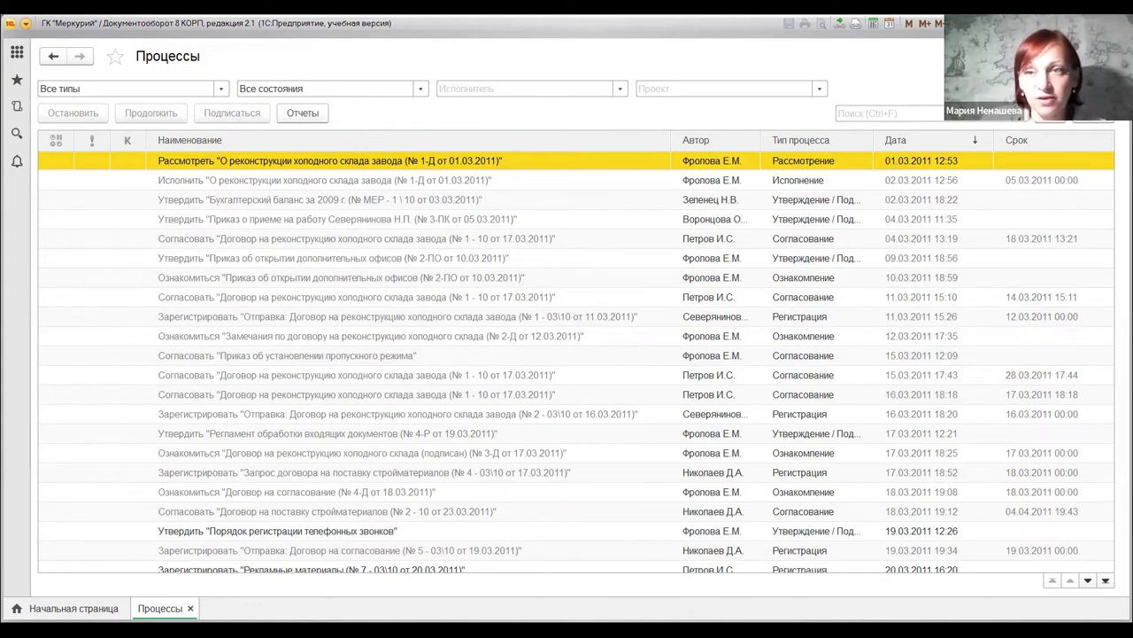
key(ctrl+F4)
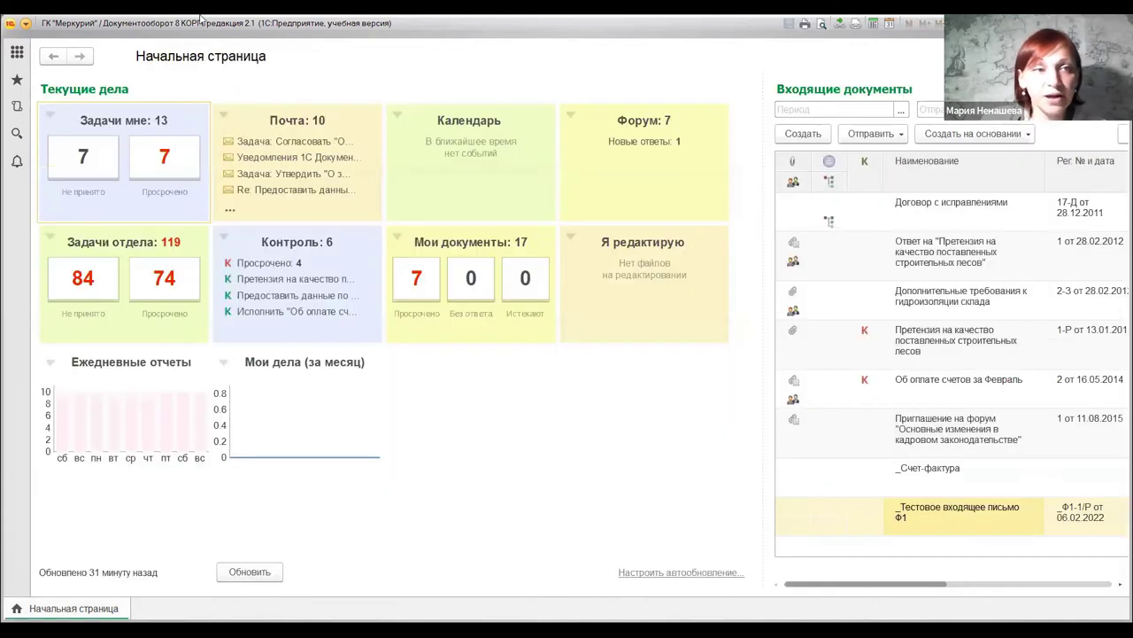
- Open the list «Задачи мне» and review the assigned tasks, including the details of «Ознакомиться "Новое в версии 2.0 (Файл)"»
click(16, 52)
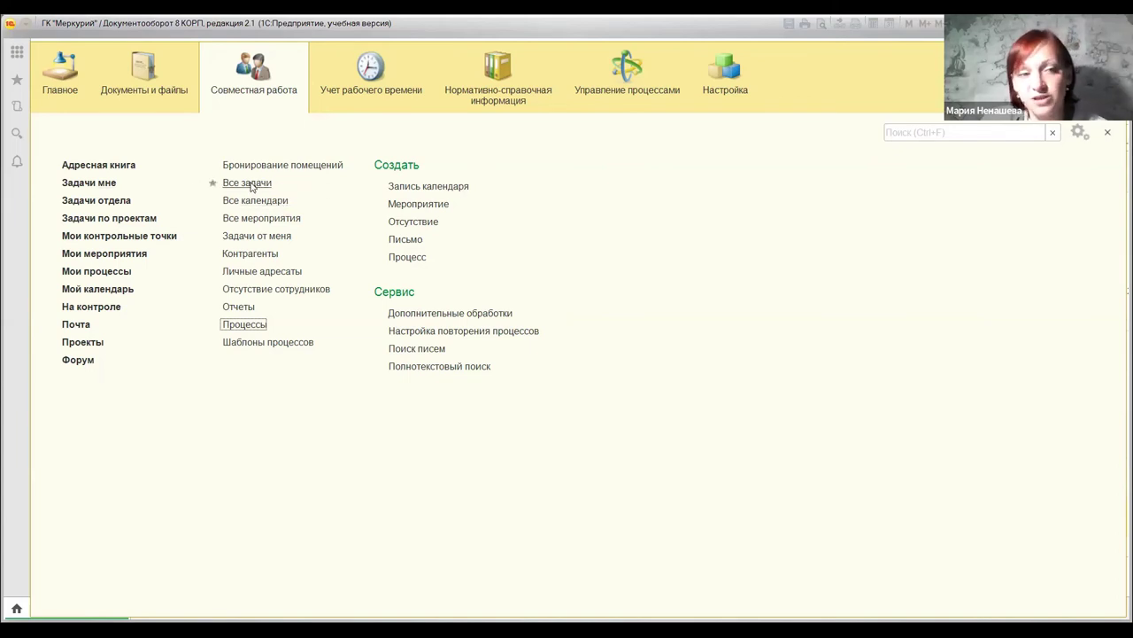
click(86, 182)
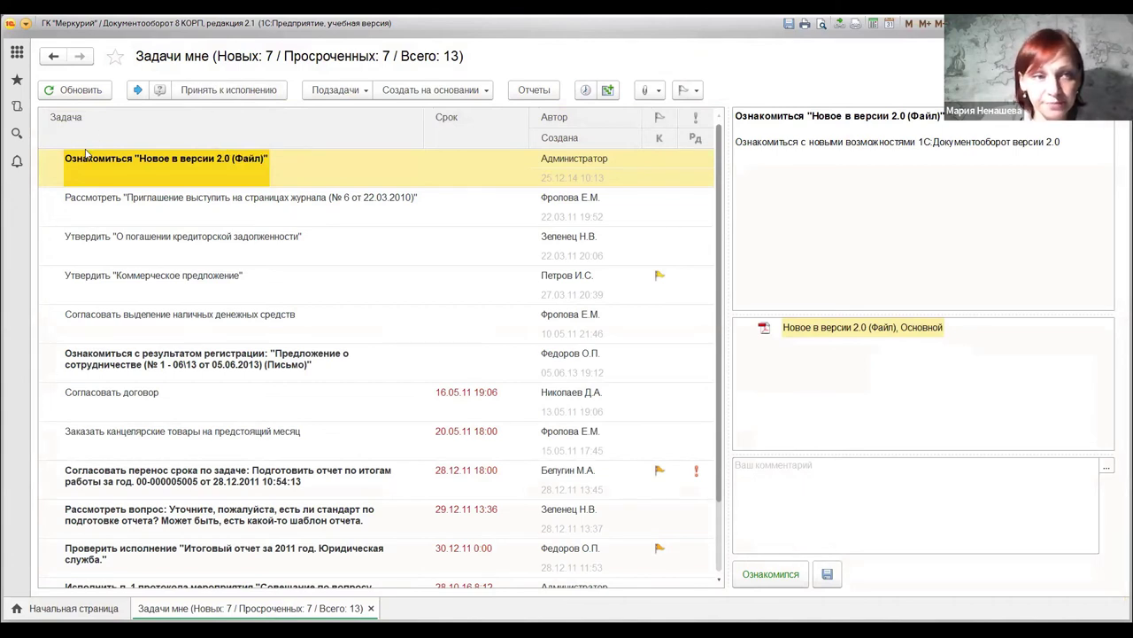
click(155, 219)
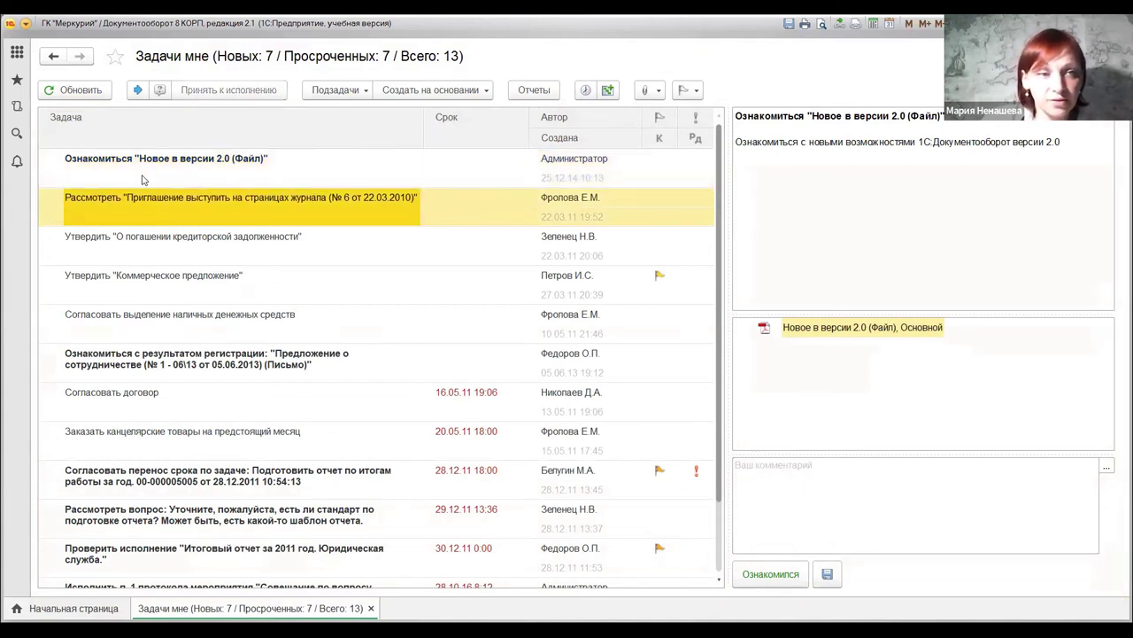
click(306, 173)
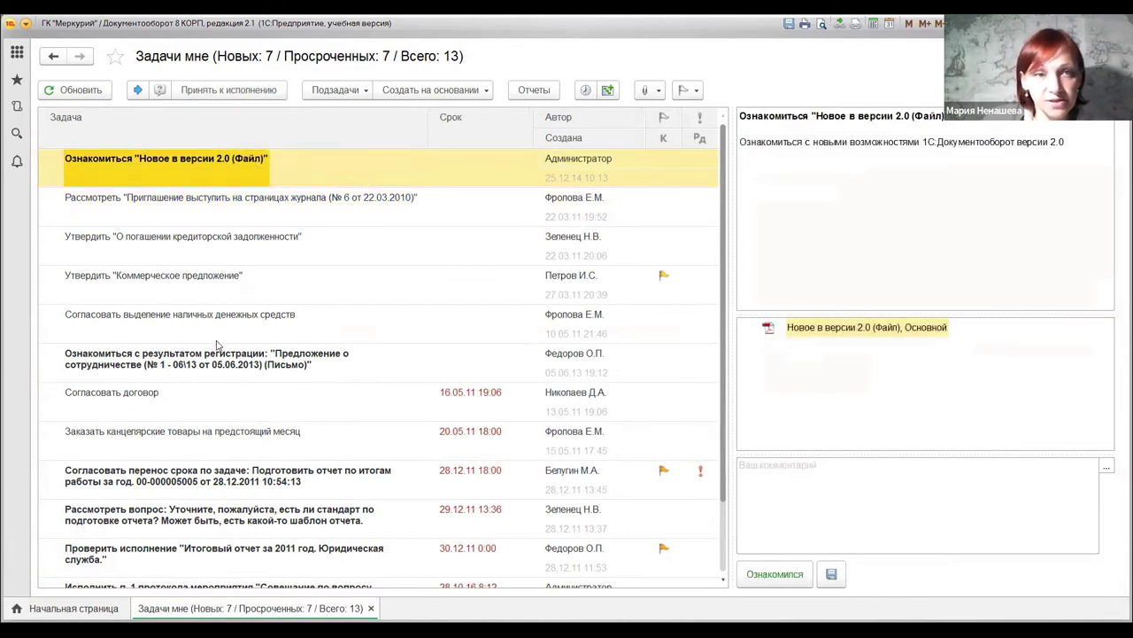
scroll(201, 274, down, 2)
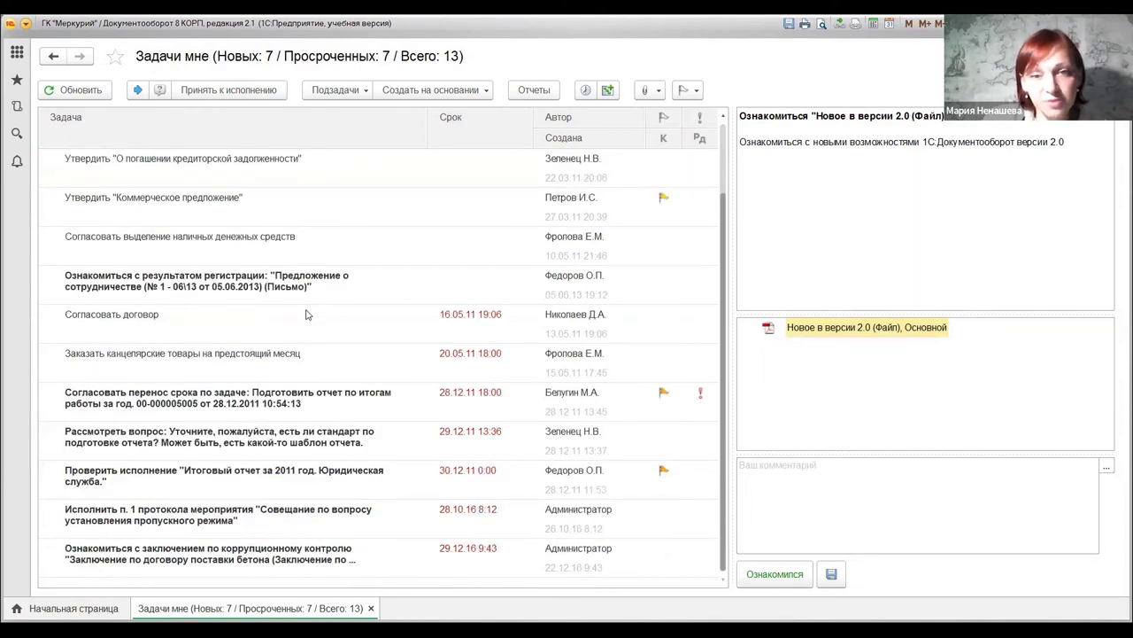
scroll(337, 296, up, 2)
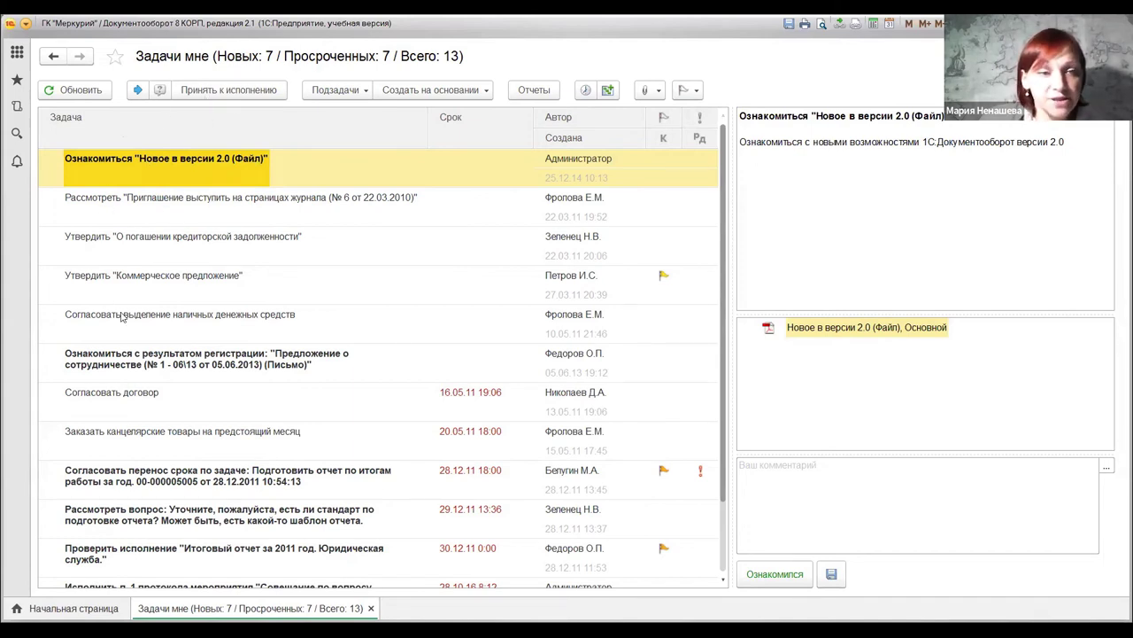
- Select the first four tasks together, through «Утвердить "Коммерческое предложение"», then reselect only the first one and close the task list
shift+click(140, 210)
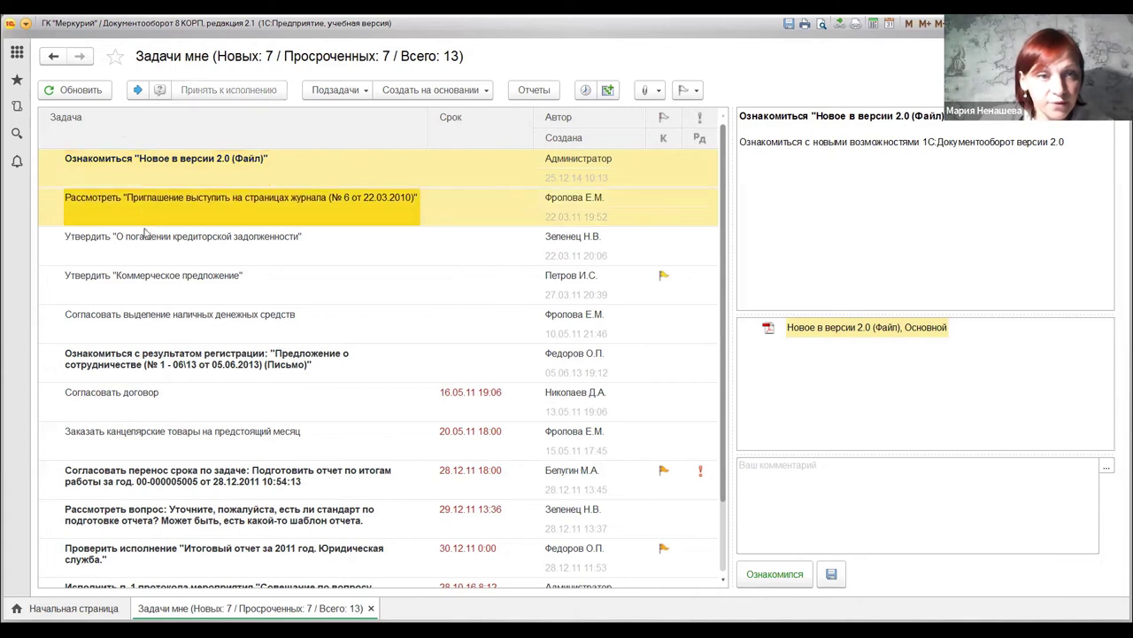
shift+click(137, 257)
shift+click(139, 270)
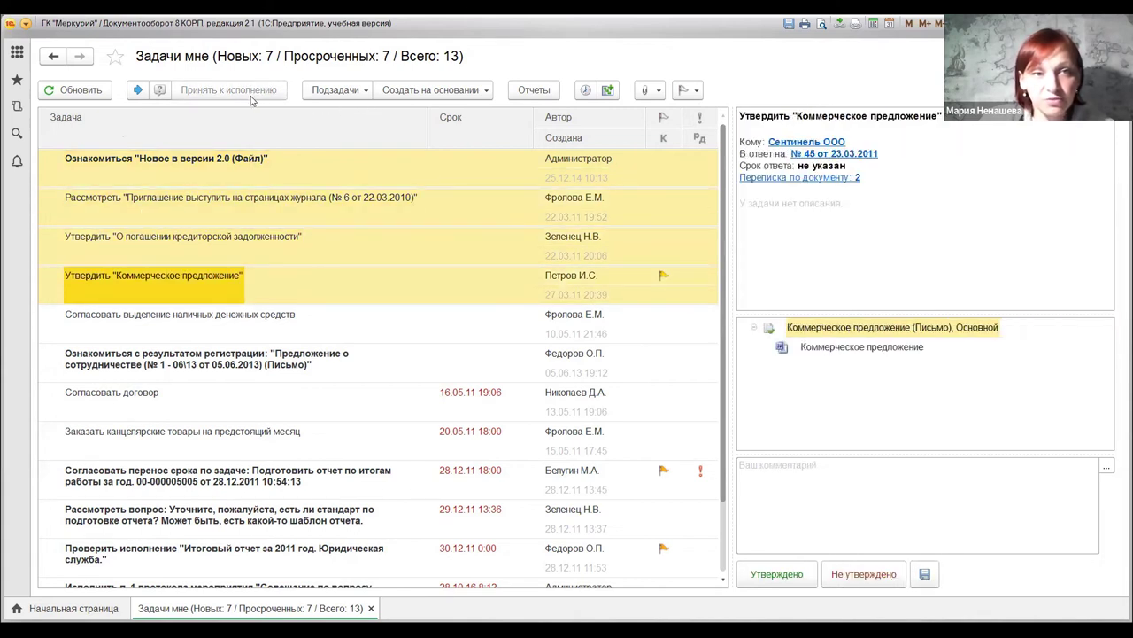
click(222, 167)
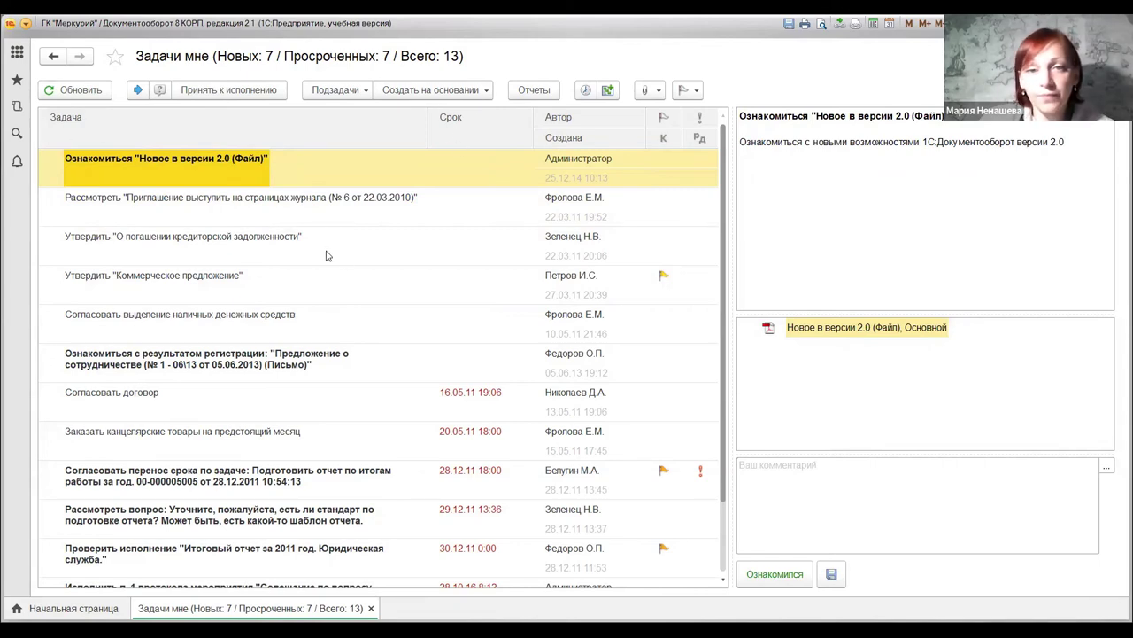
scroll(336, 281, down, 2)
scroll(336, 281, up, 2)
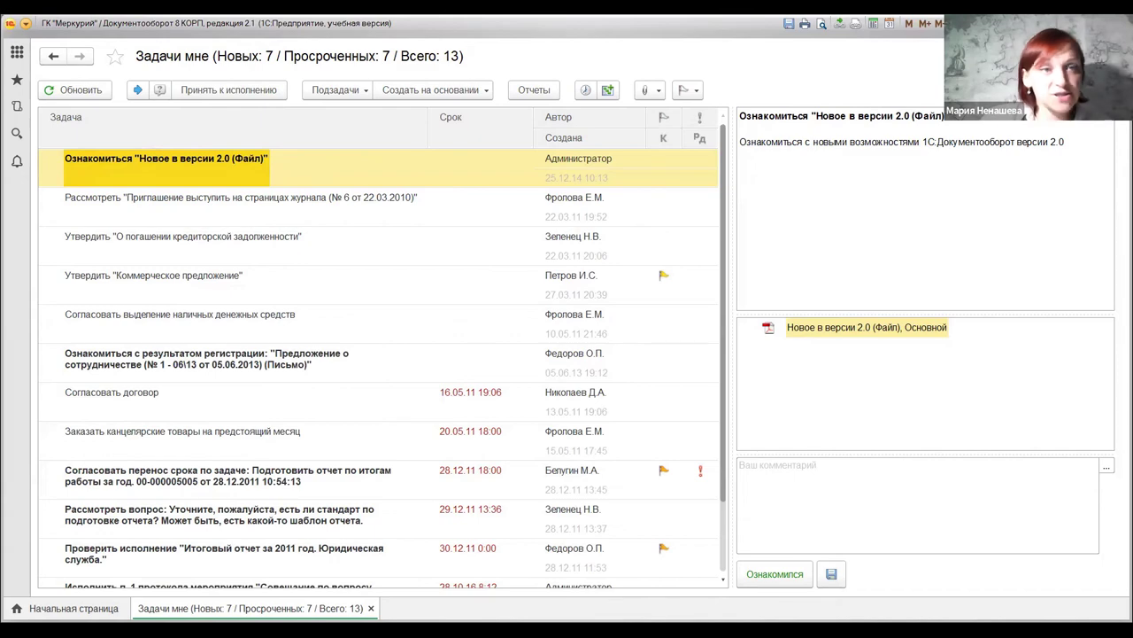
key(ctrl+F4)
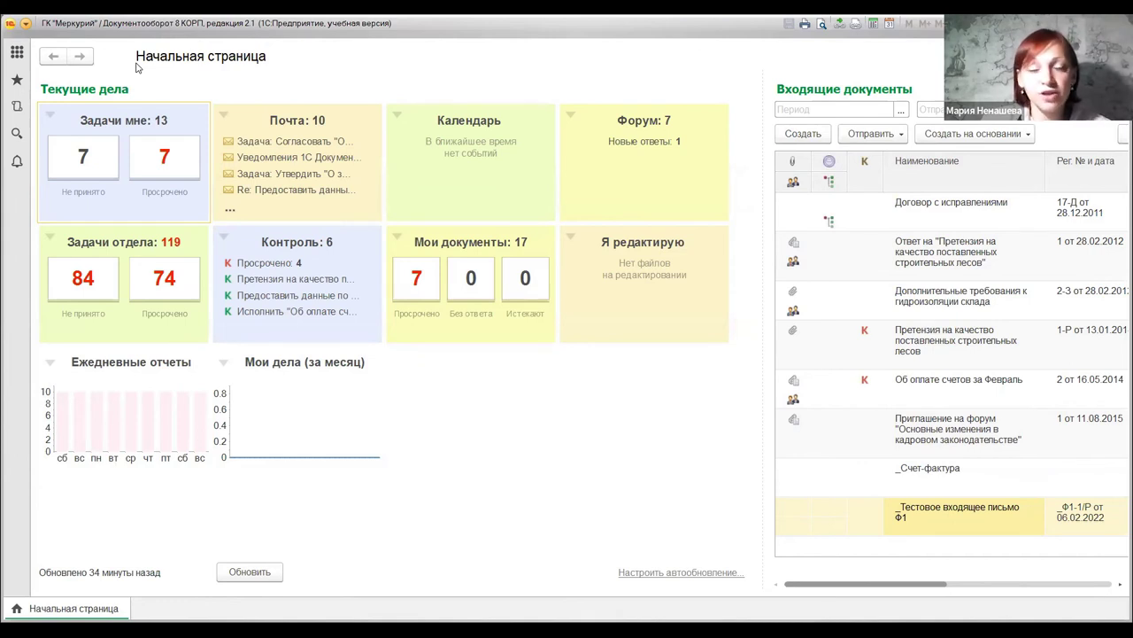
- Open the internal document «__Договор аренды-Демо» from the folder «Договоры аренды»
click(15, 57)
click(175, 99)
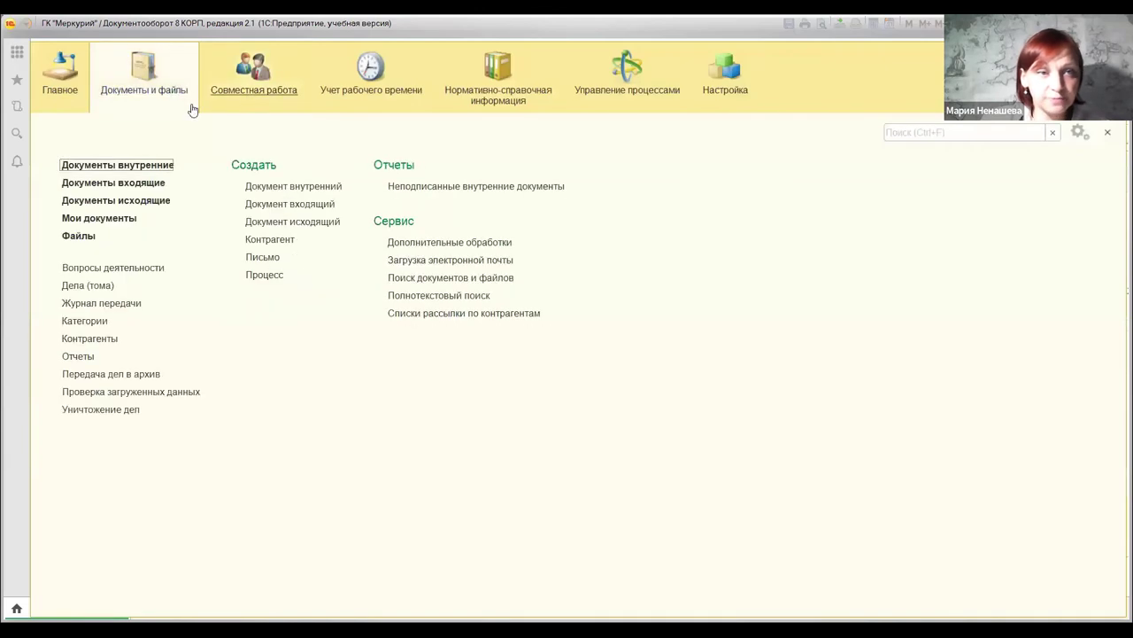
click(140, 165)
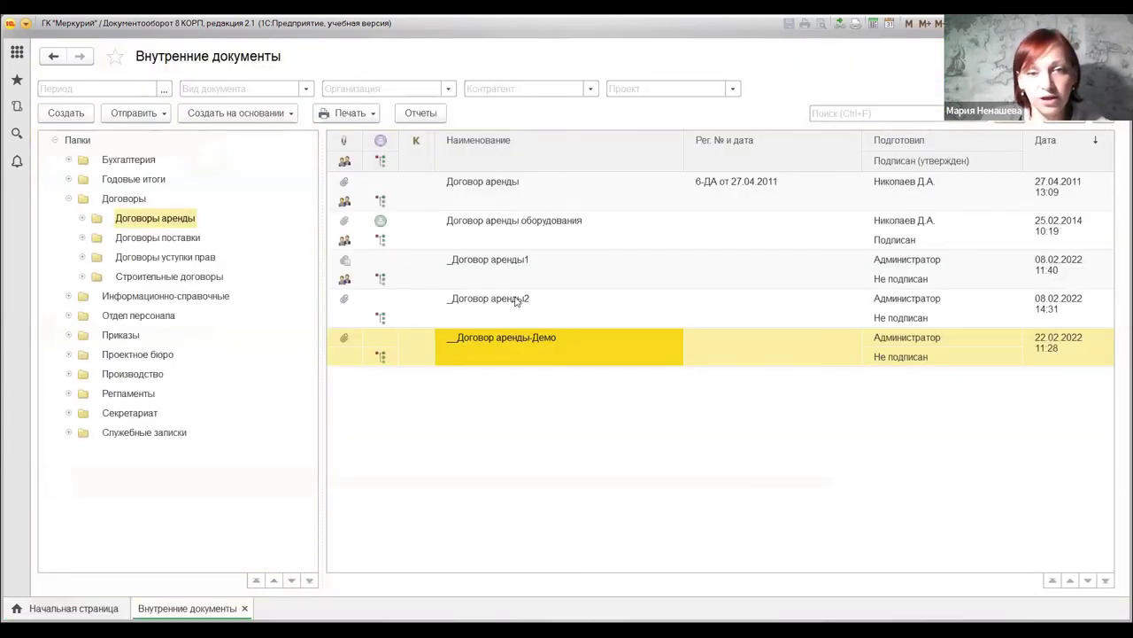
double_click(500, 352)
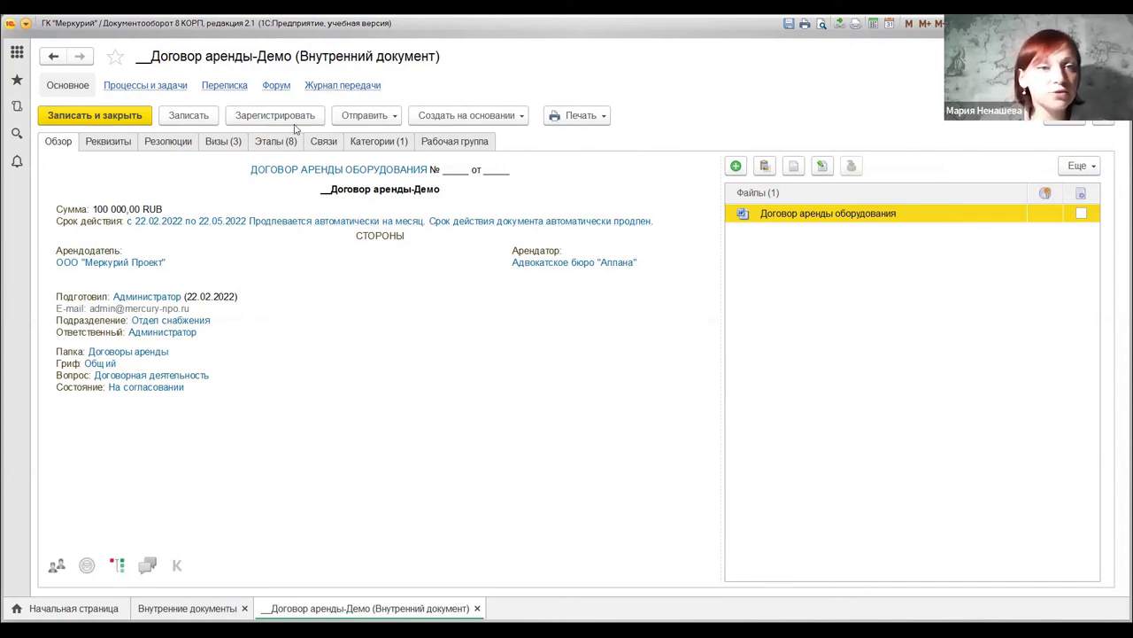
click(381, 116)
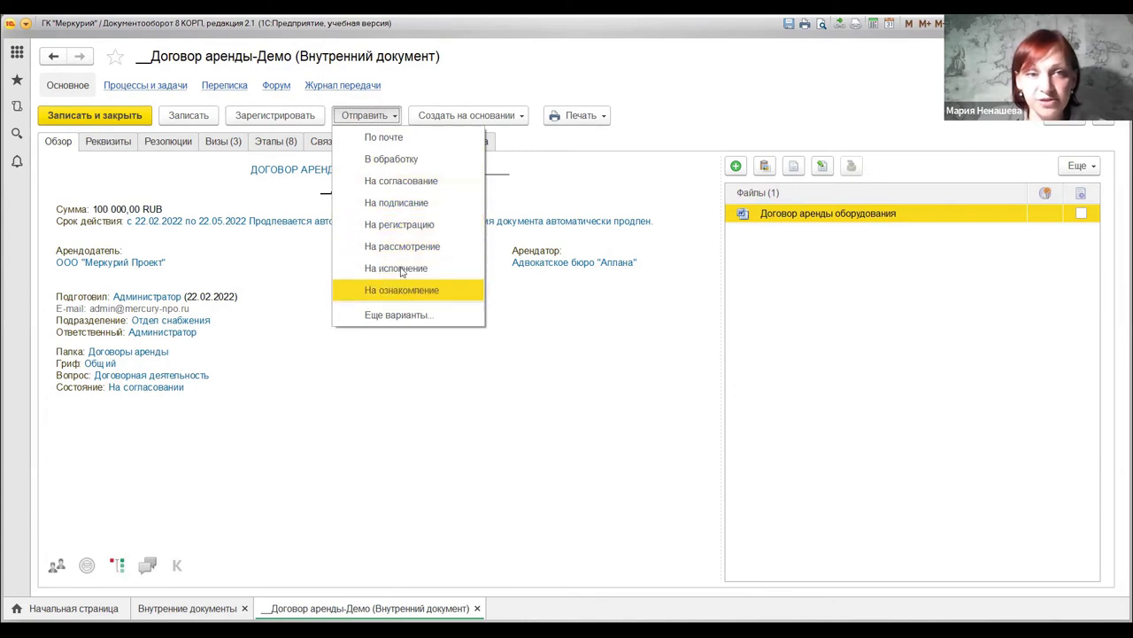
click(402, 185)
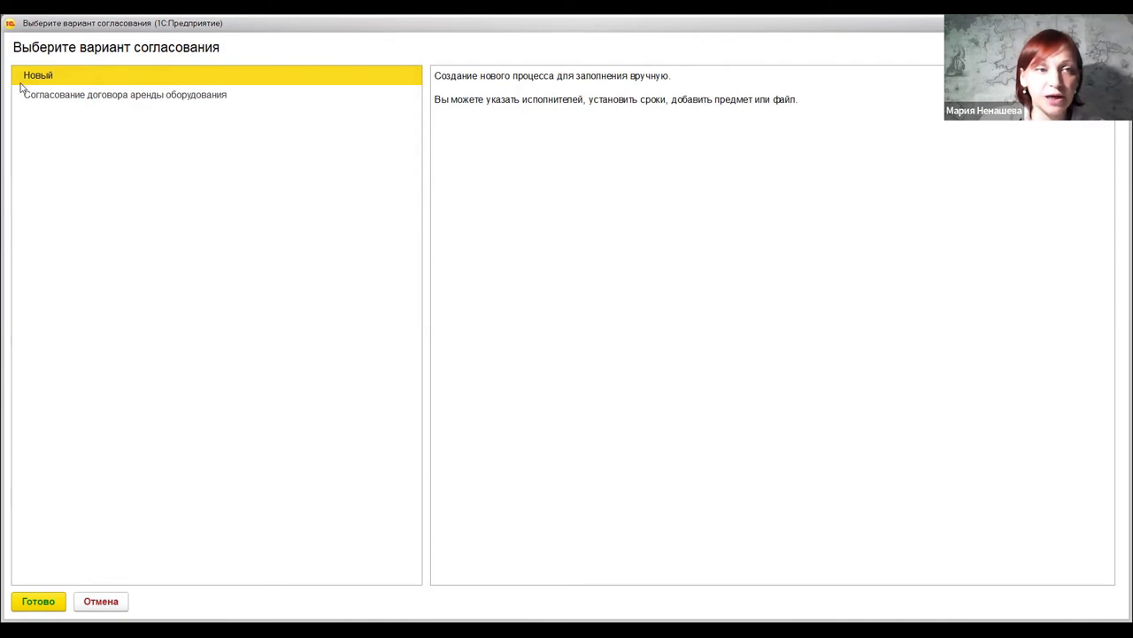
click(73, 94)
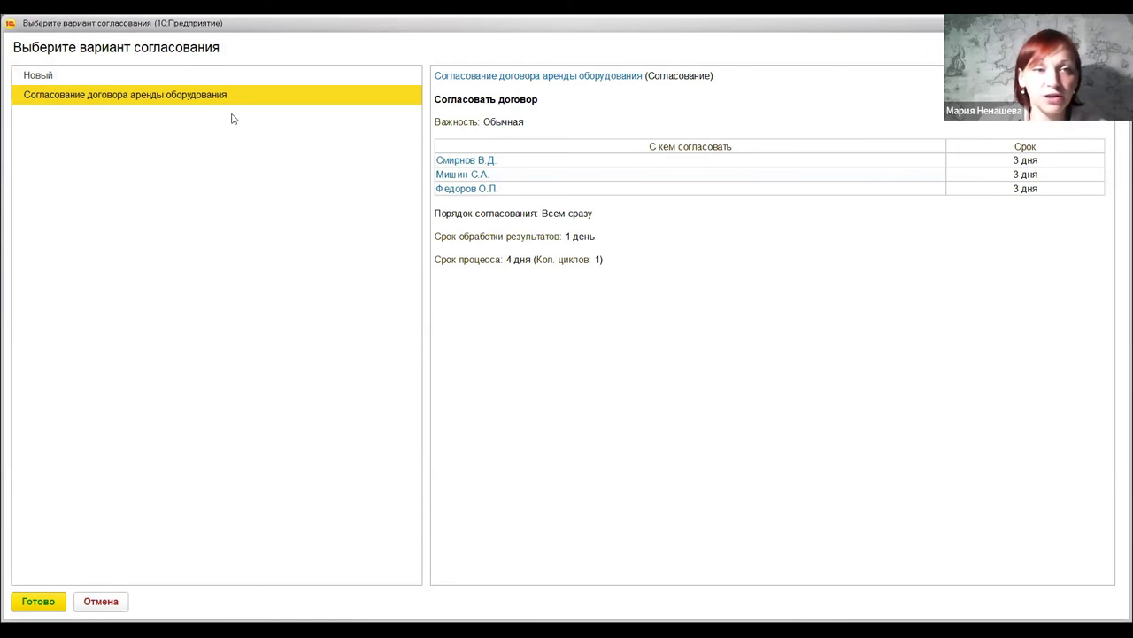
click(40, 603)
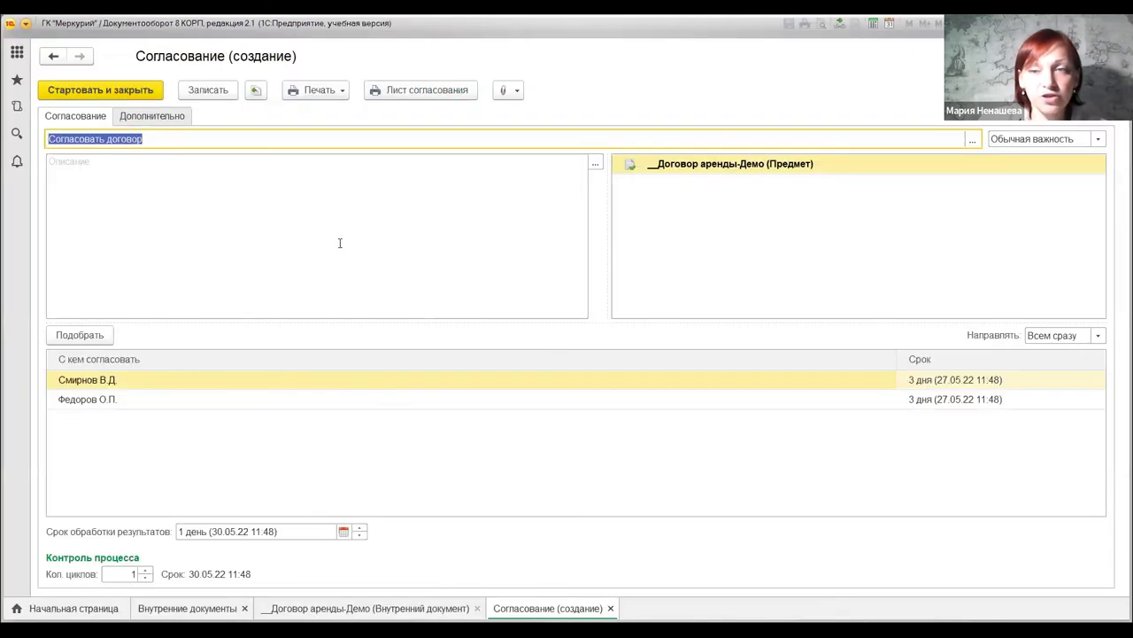
key(ctrl+Return)
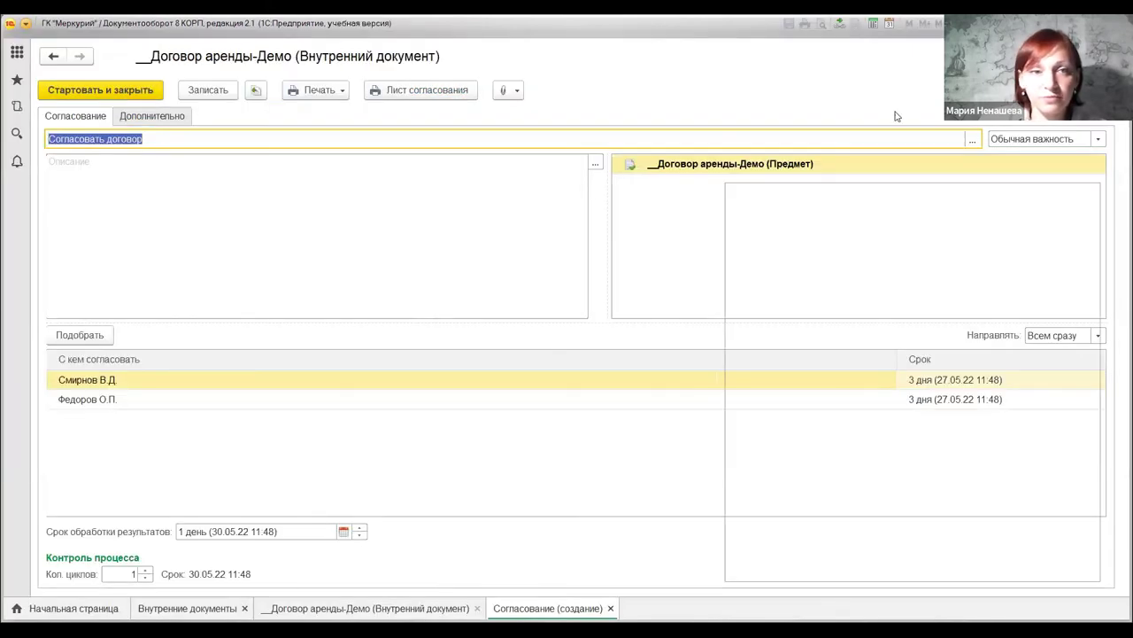
- Send «__Договор аренды-Демо» for approval with the template «Согласование договора аренды оборудования», start the process and agree to archive the earlier approval results
click(353, 116)
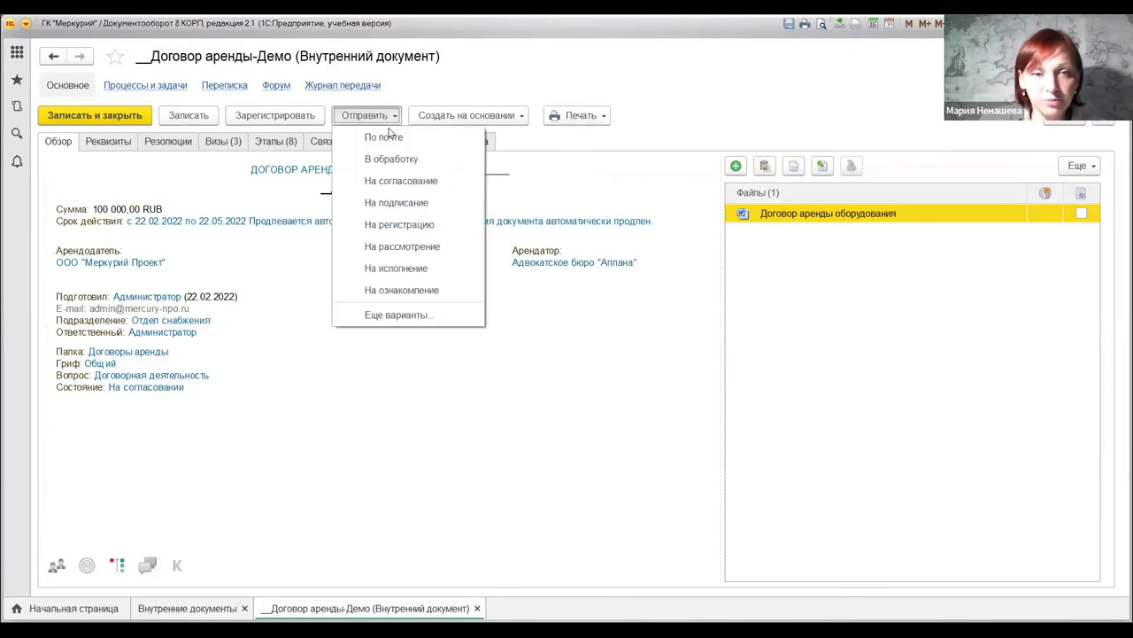
click(395, 180)
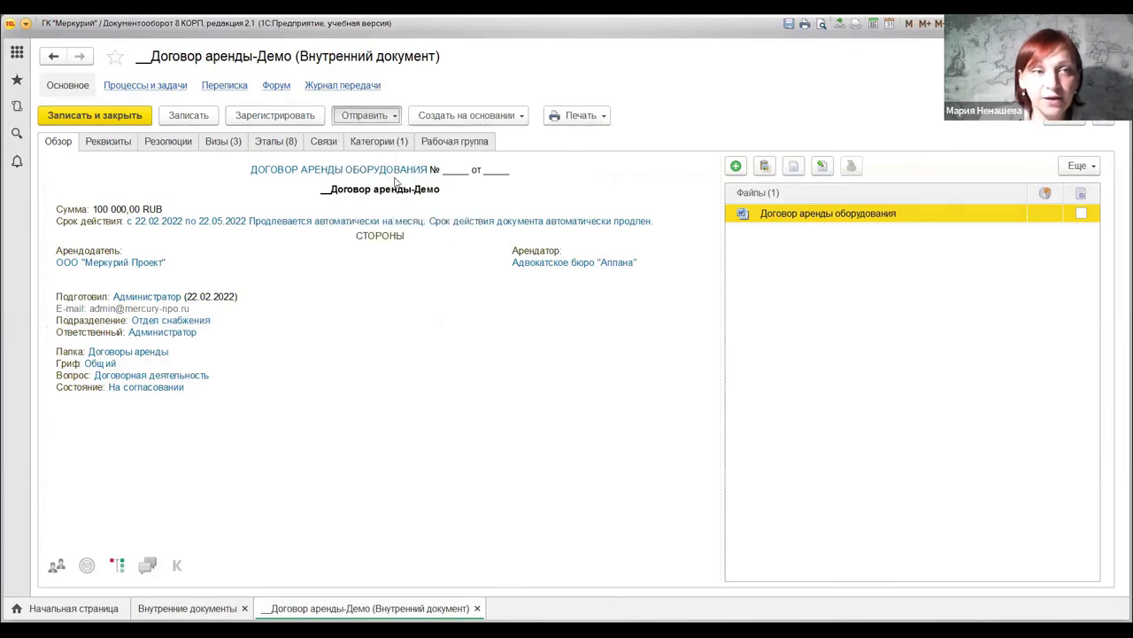
click(97, 96)
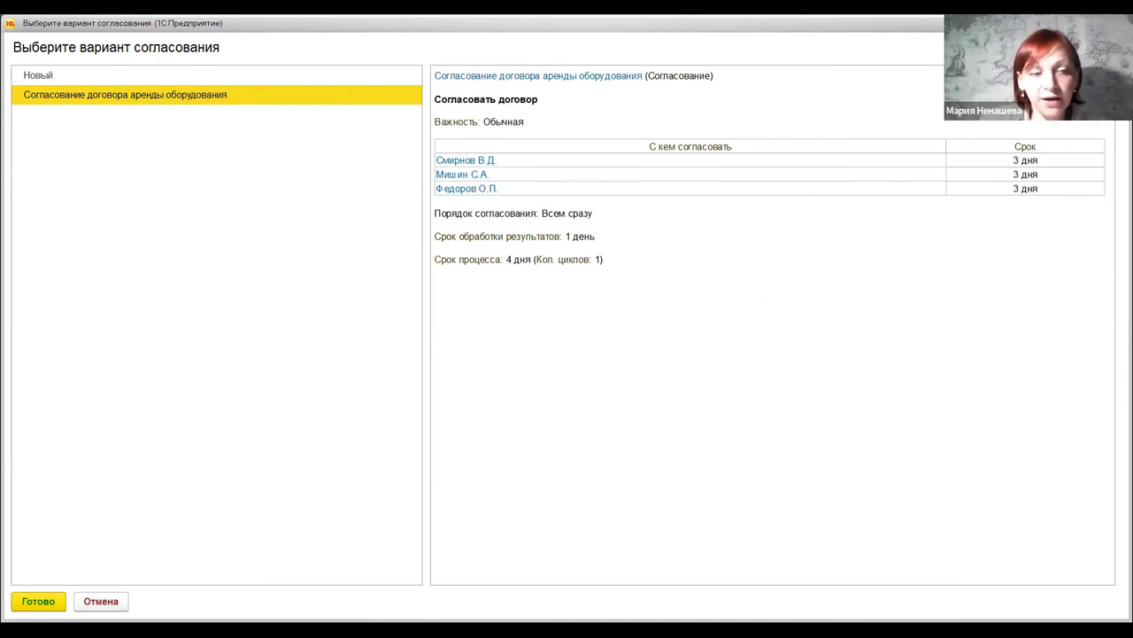
click(34, 600)
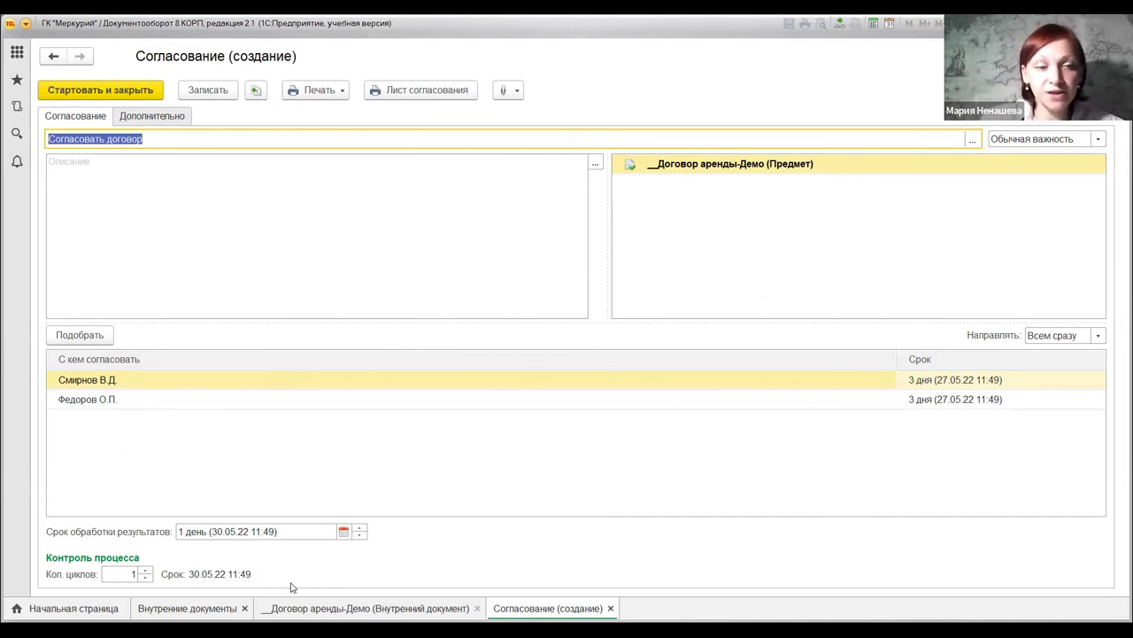
click(107, 385)
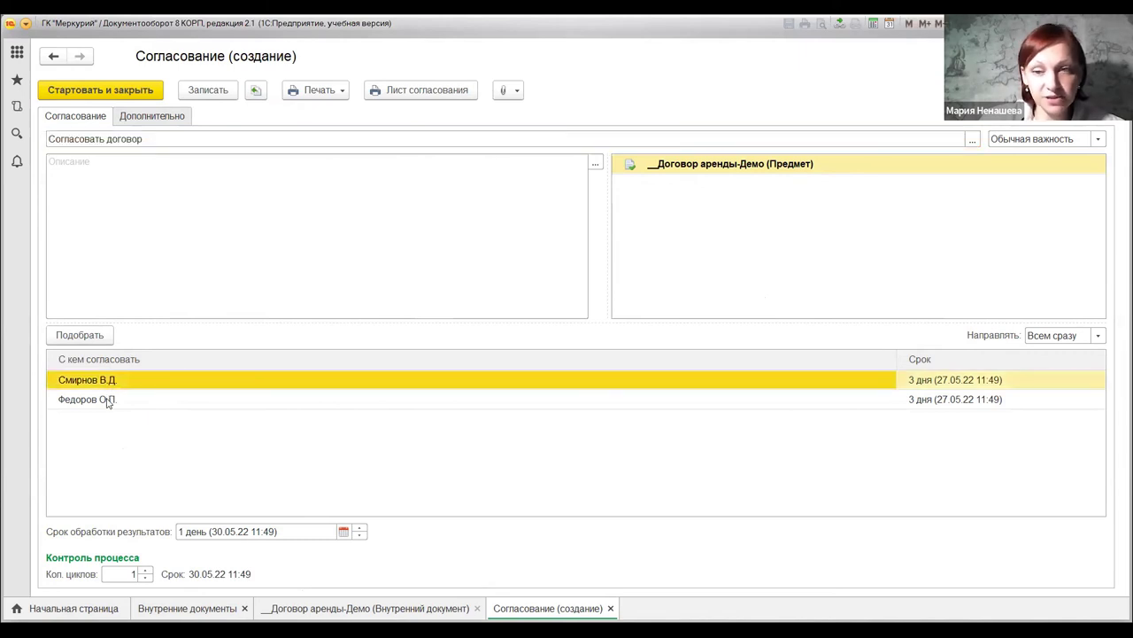
click(110, 403)
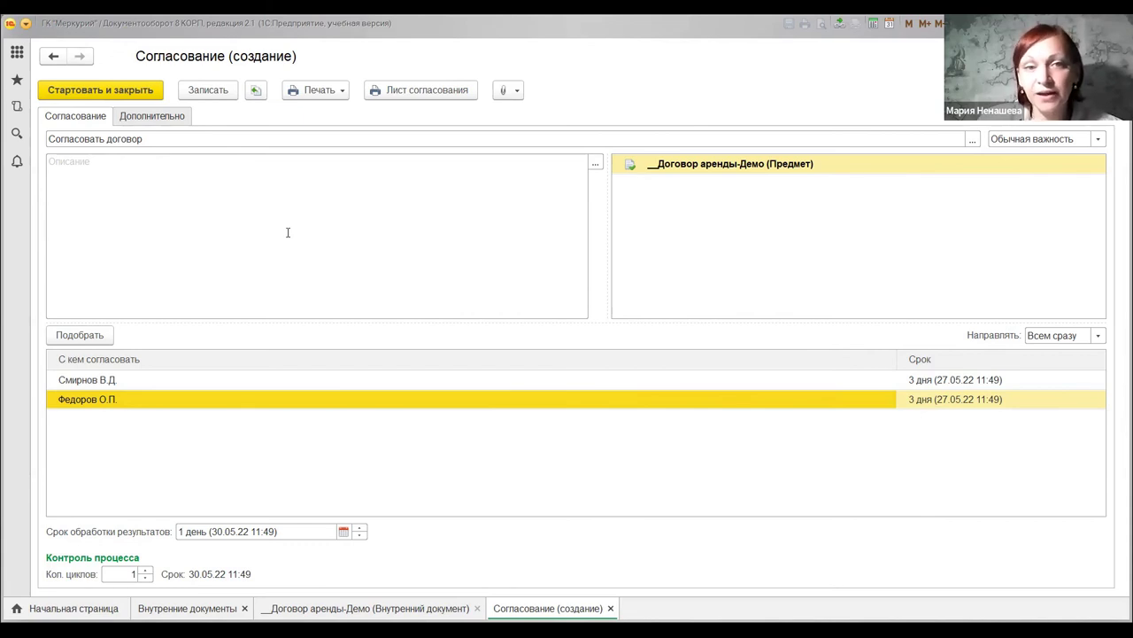
click(156, 91)
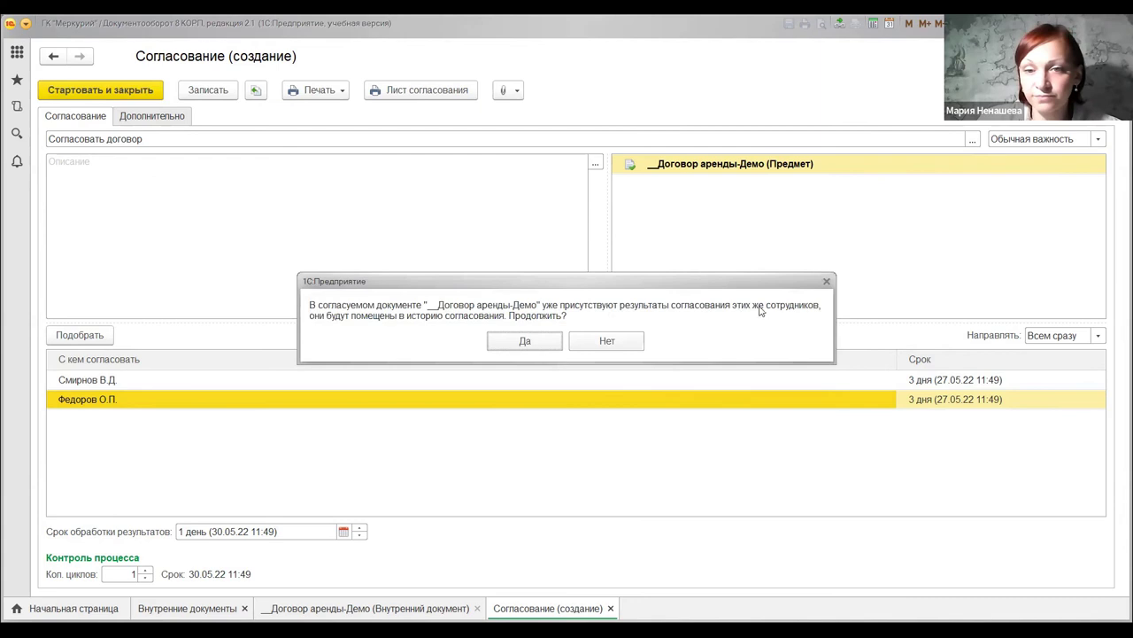
click(525, 342)
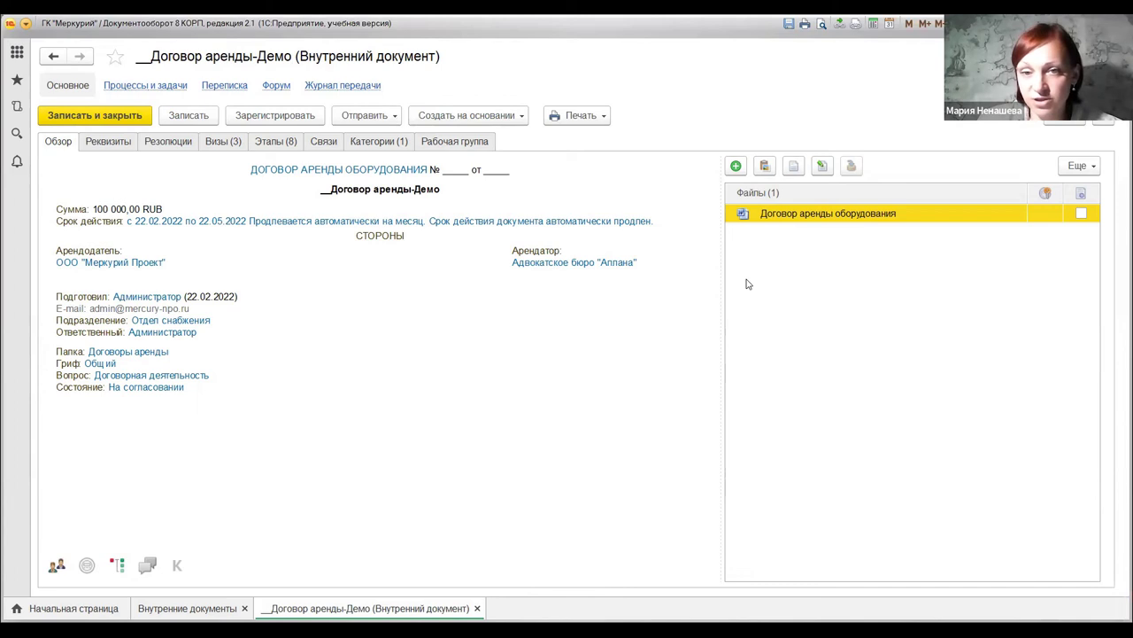
- Review the lease contract's processes and tasks, comparing performers and deadlines of the active approval tasks, then close the document and the internal documents list
click(708, 264)
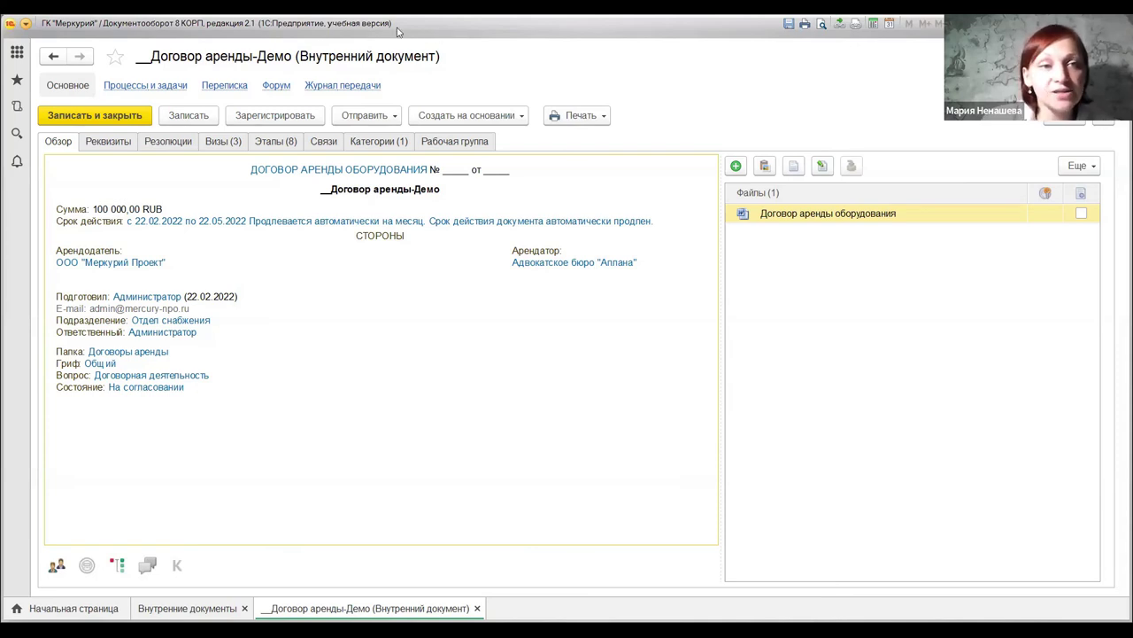
click(144, 89)
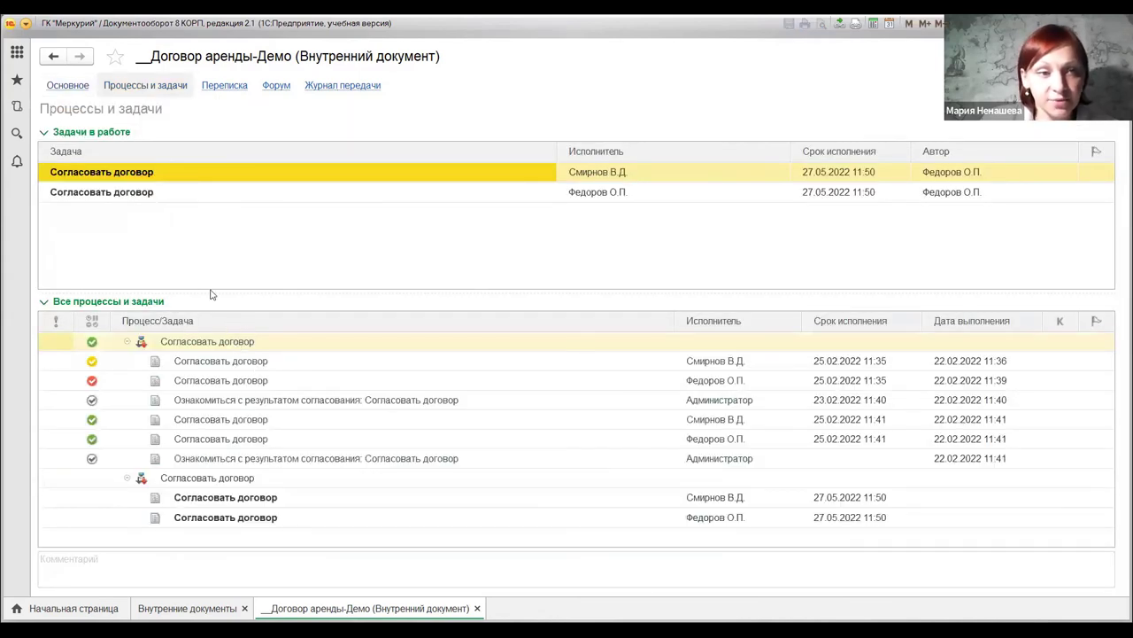
click(203, 193)
click(173, 174)
click(172, 192)
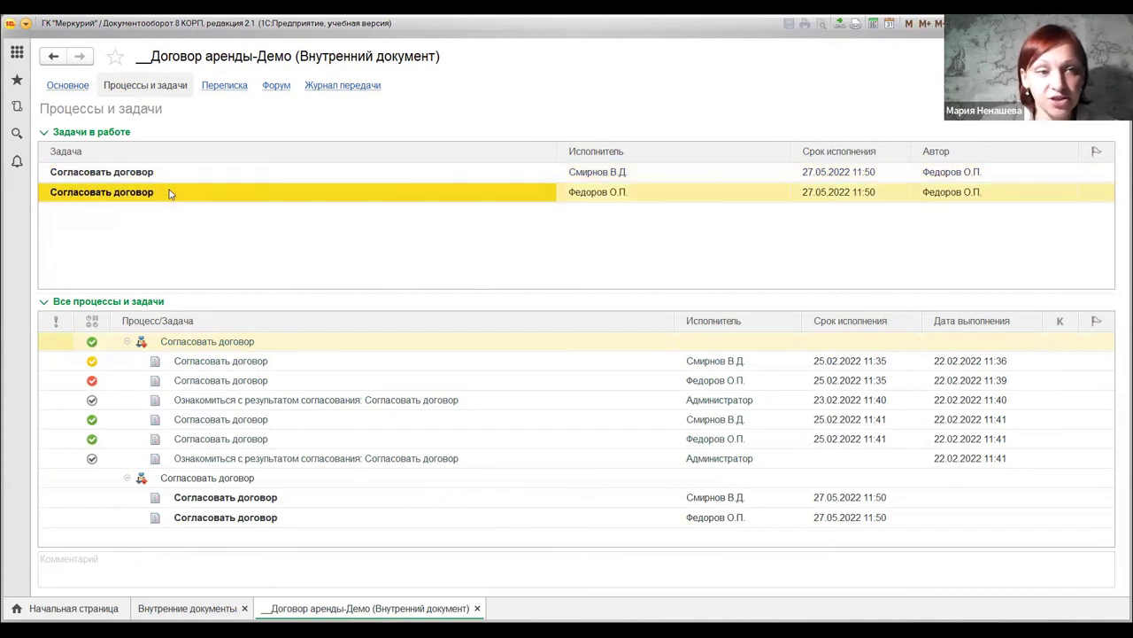
click(609, 175)
click(586, 192)
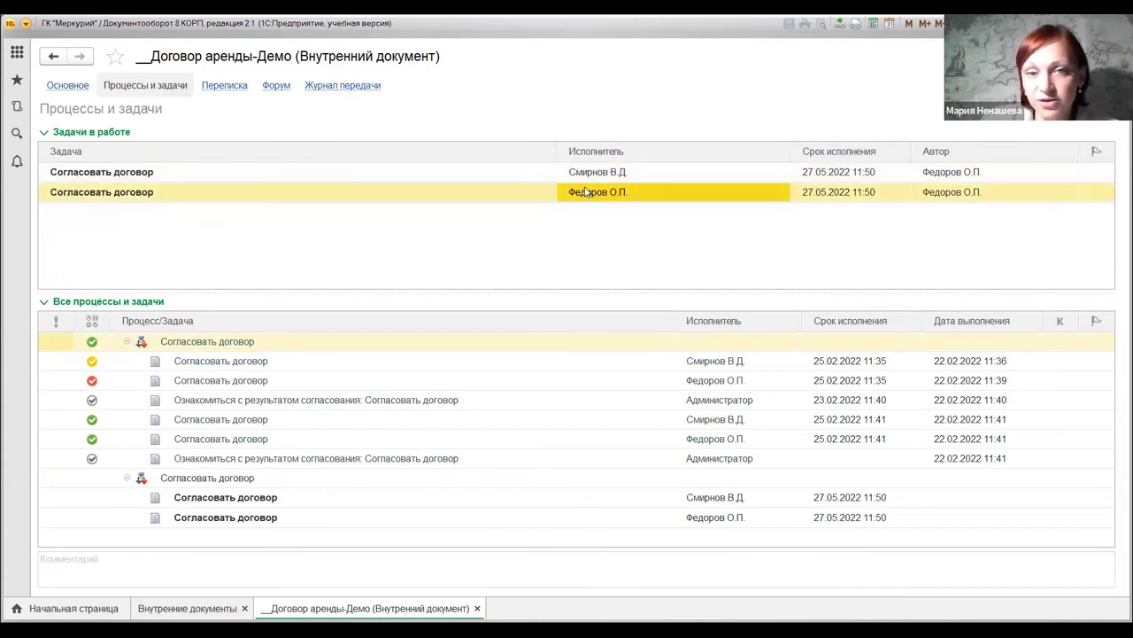
click(683, 178)
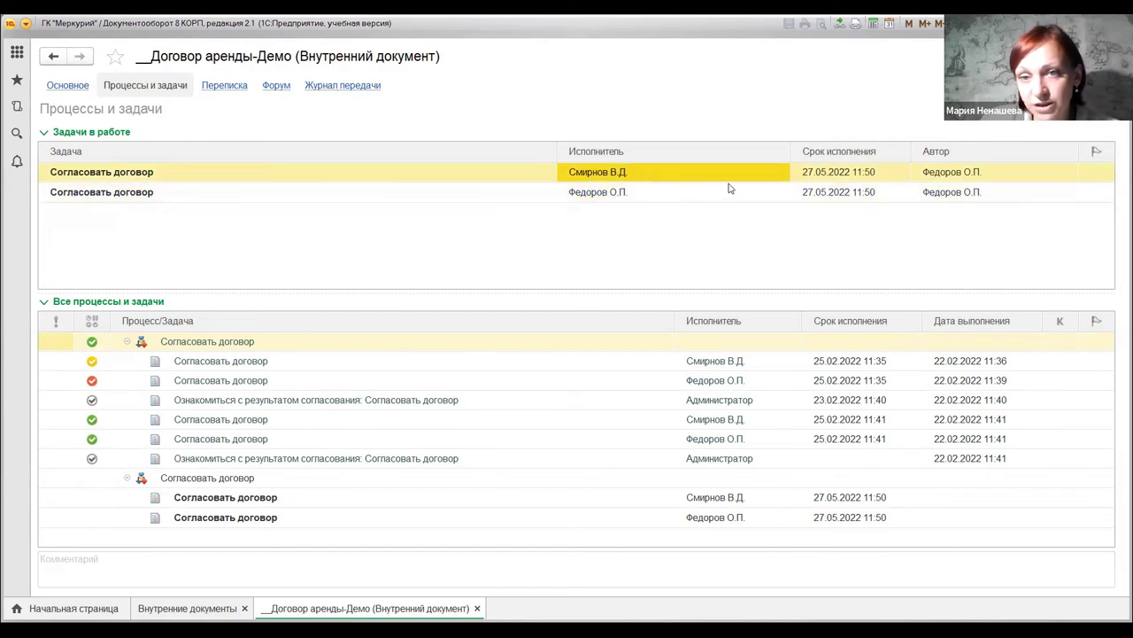
click(677, 195)
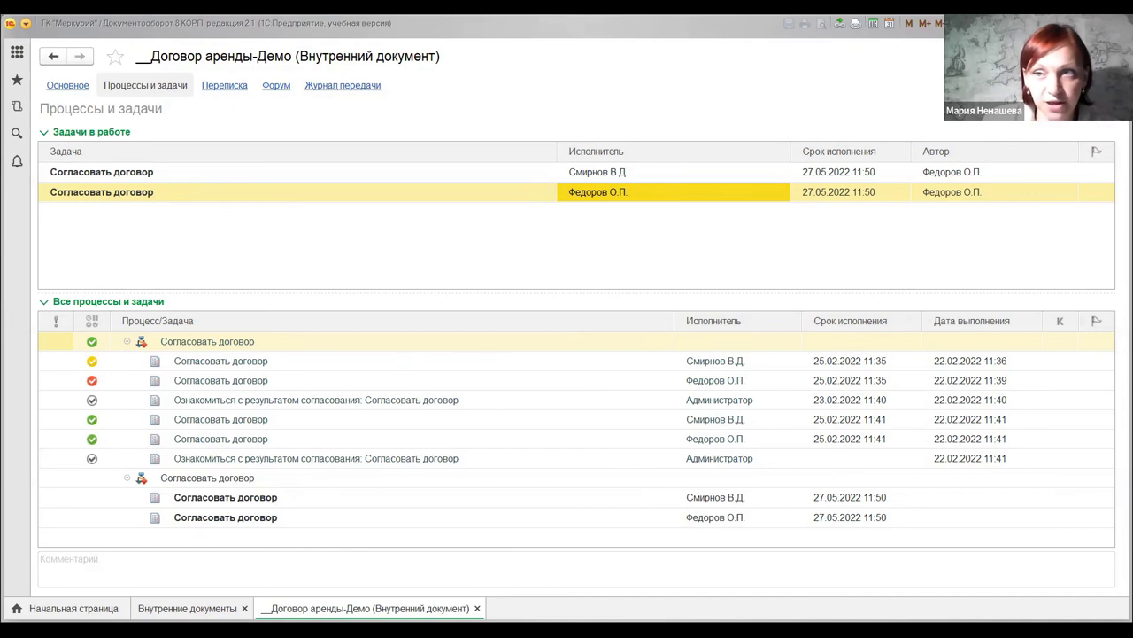
key(Escape)
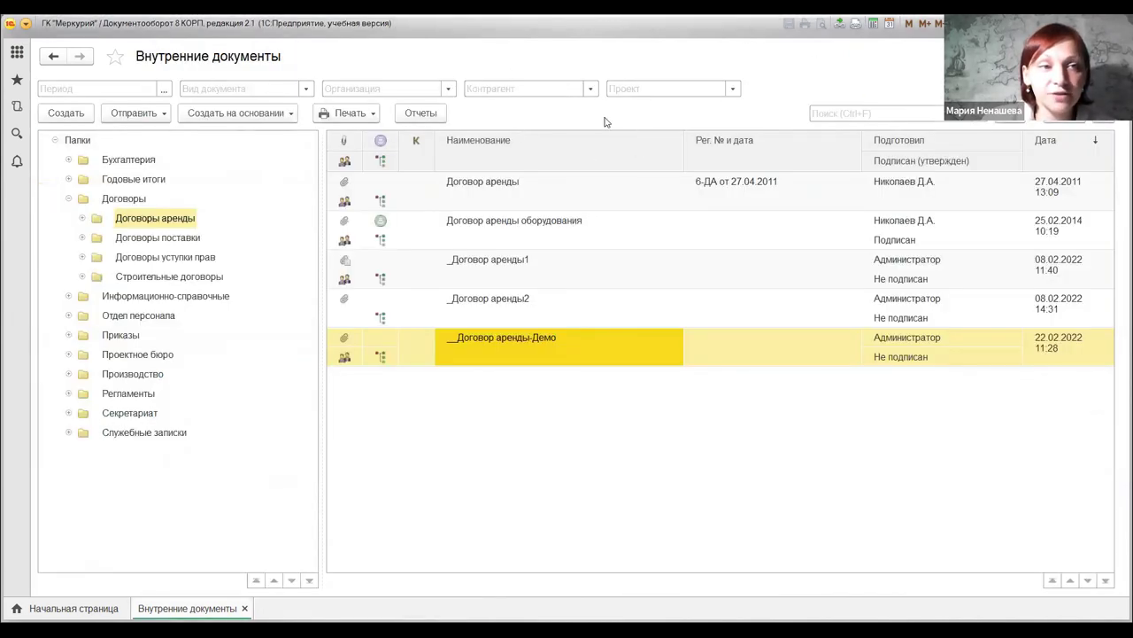
key(Escape)
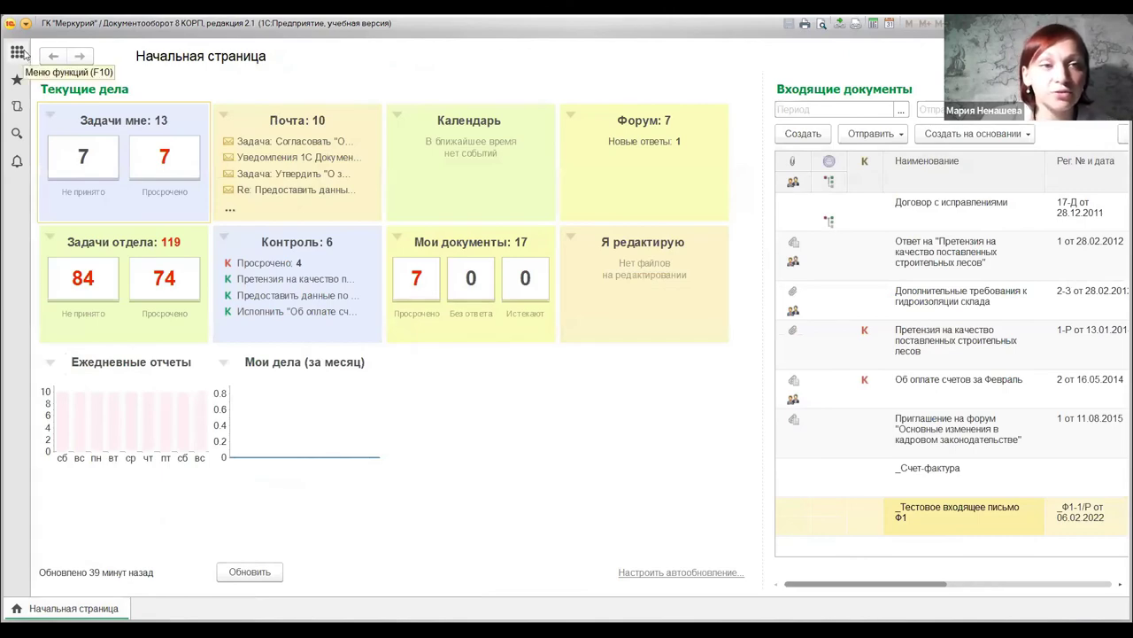
- Open process creation, compare the general templates with the new process types, and inspect the complex process «Коррупционный контроль договора» before closing it
click(24, 54)
click(62, 84)
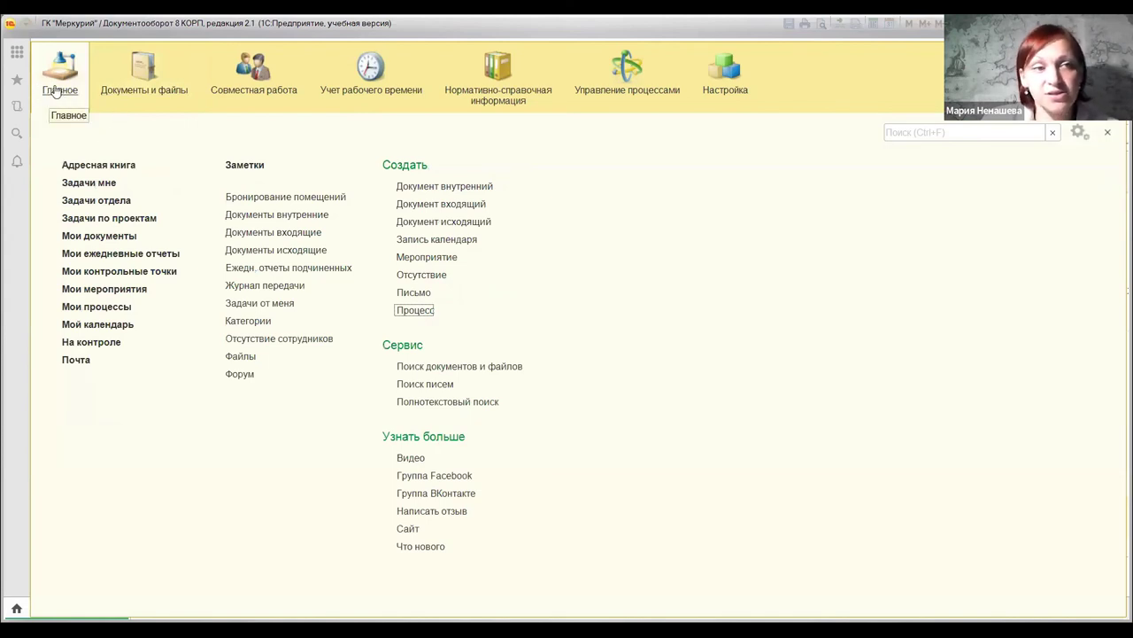
click(407, 309)
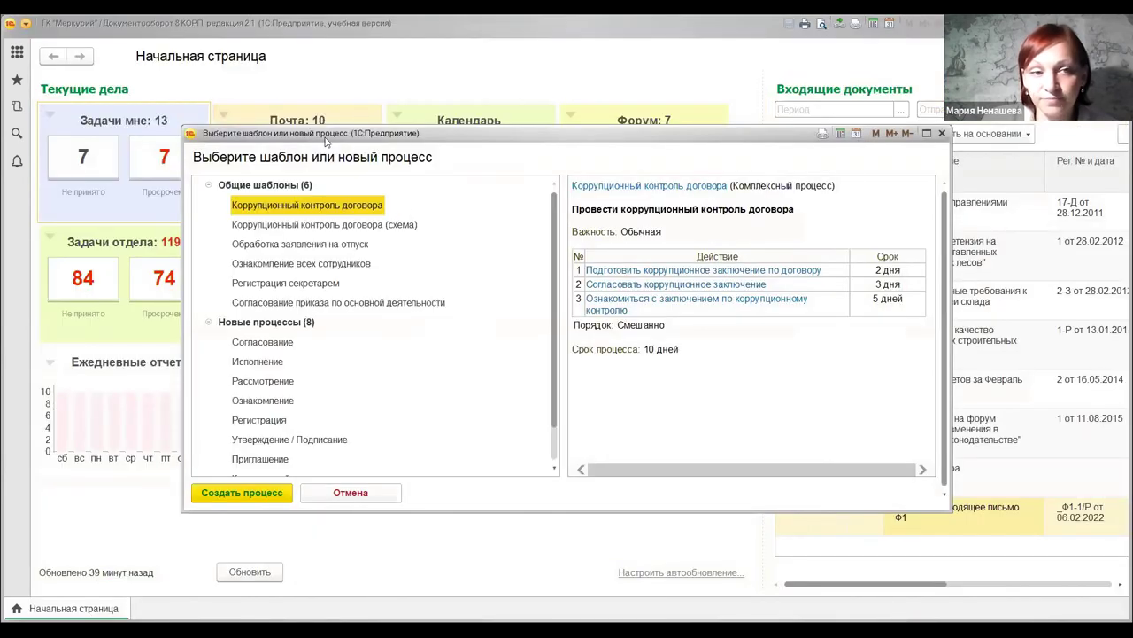
click(283, 264)
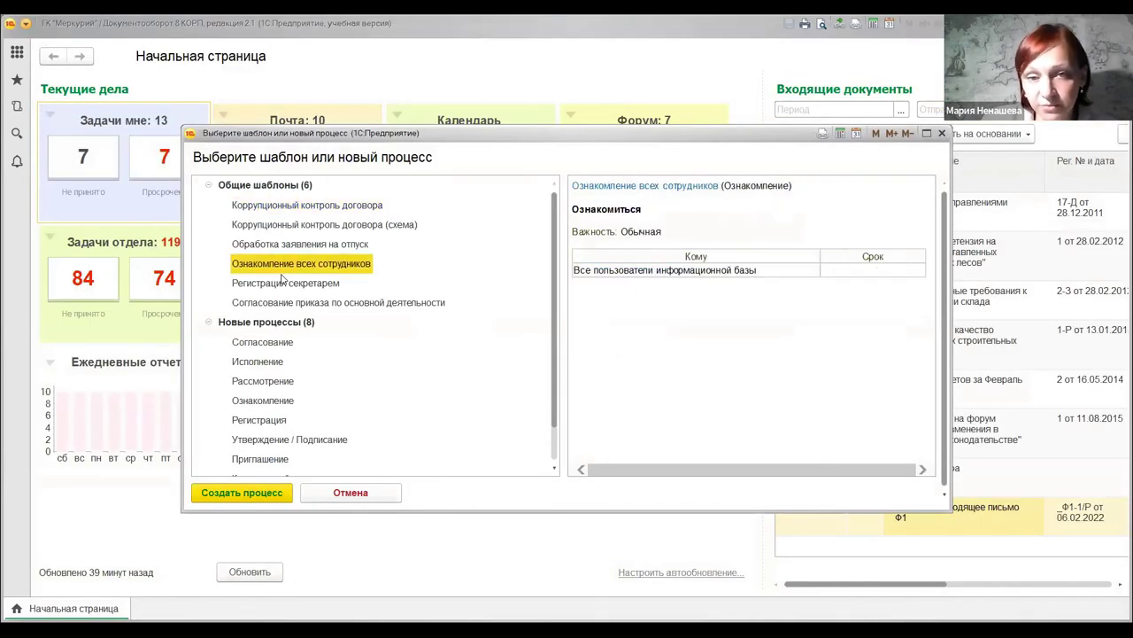
click(293, 207)
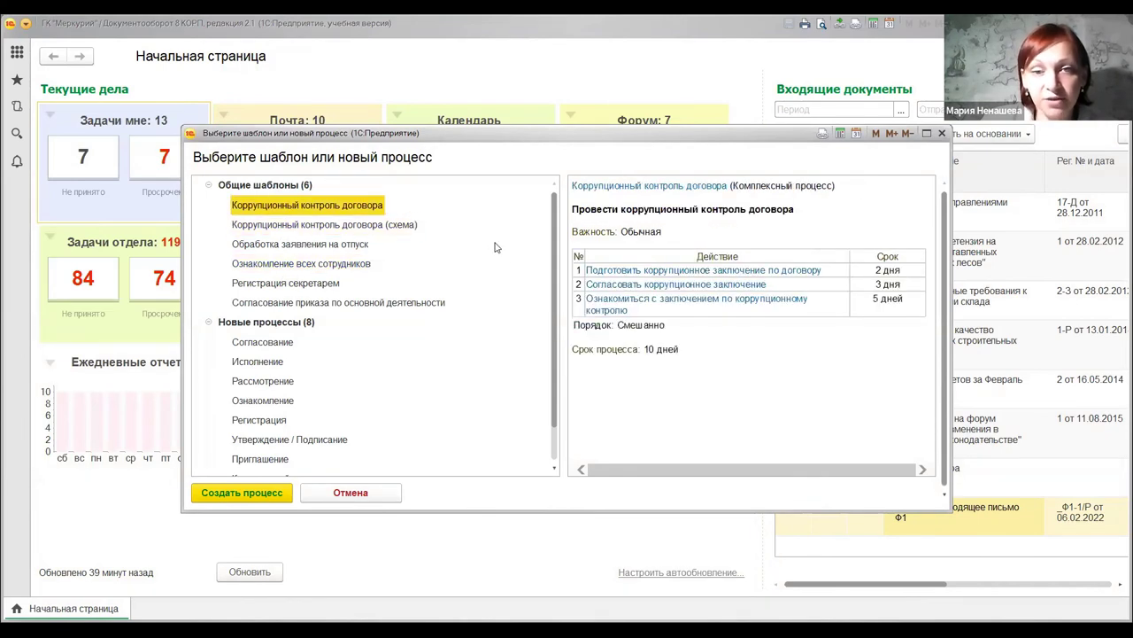
click(272, 345)
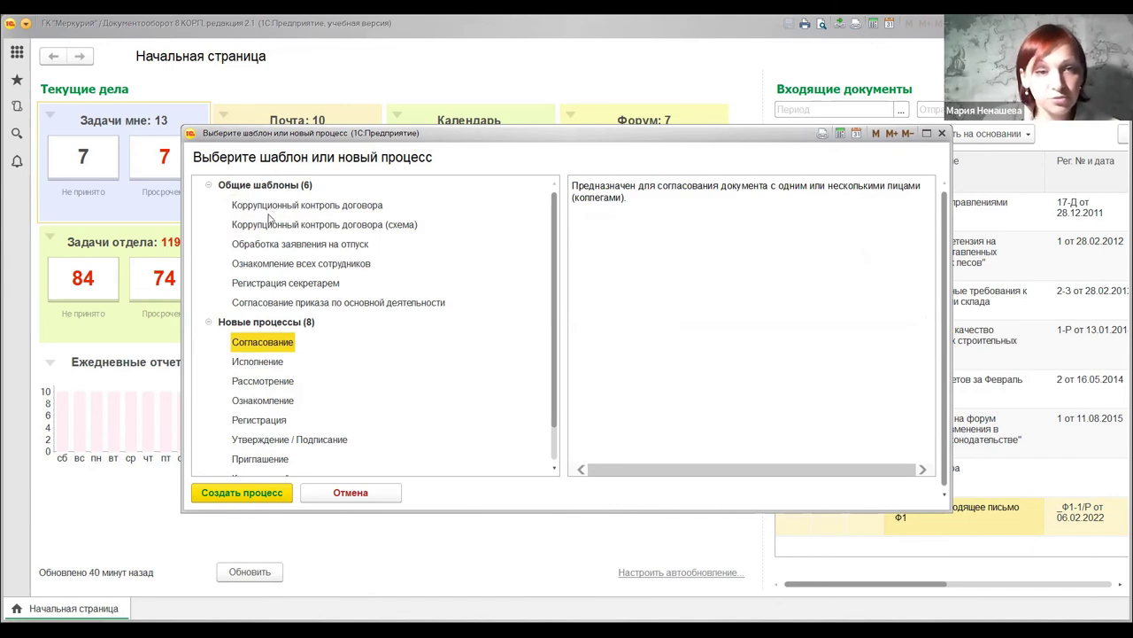
click(306, 201)
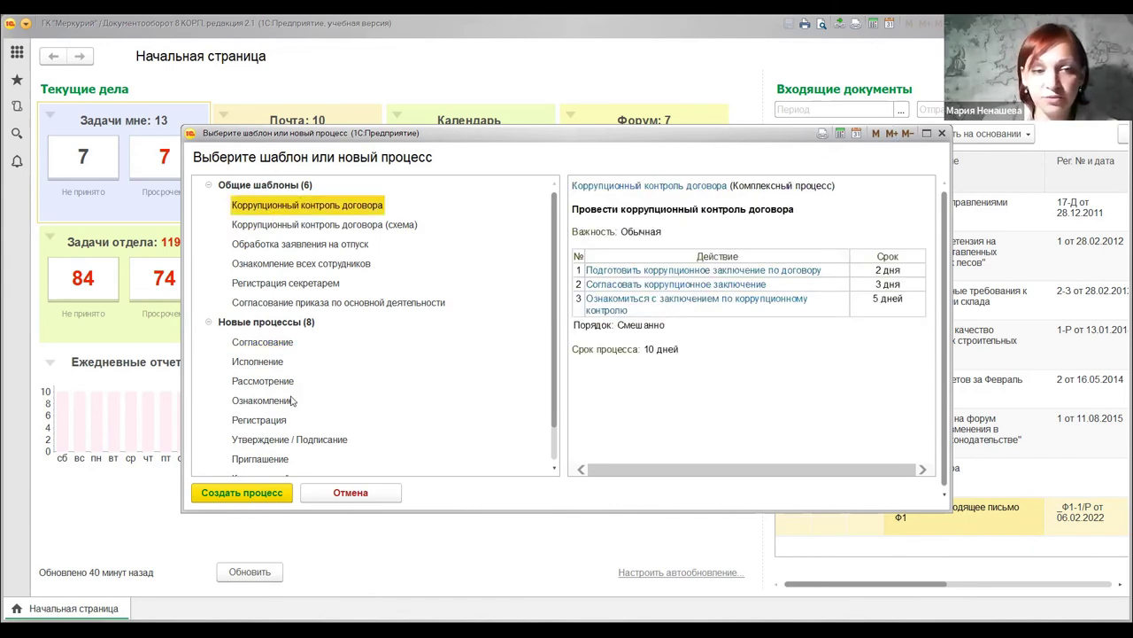
click(240, 405)
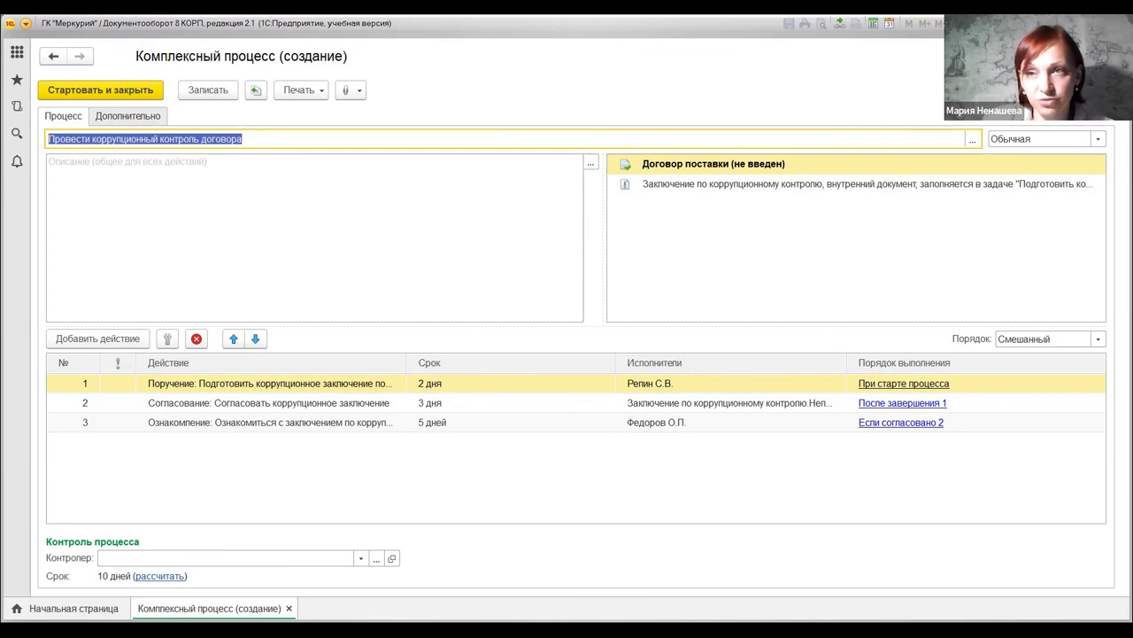
key(ctrl+Return)
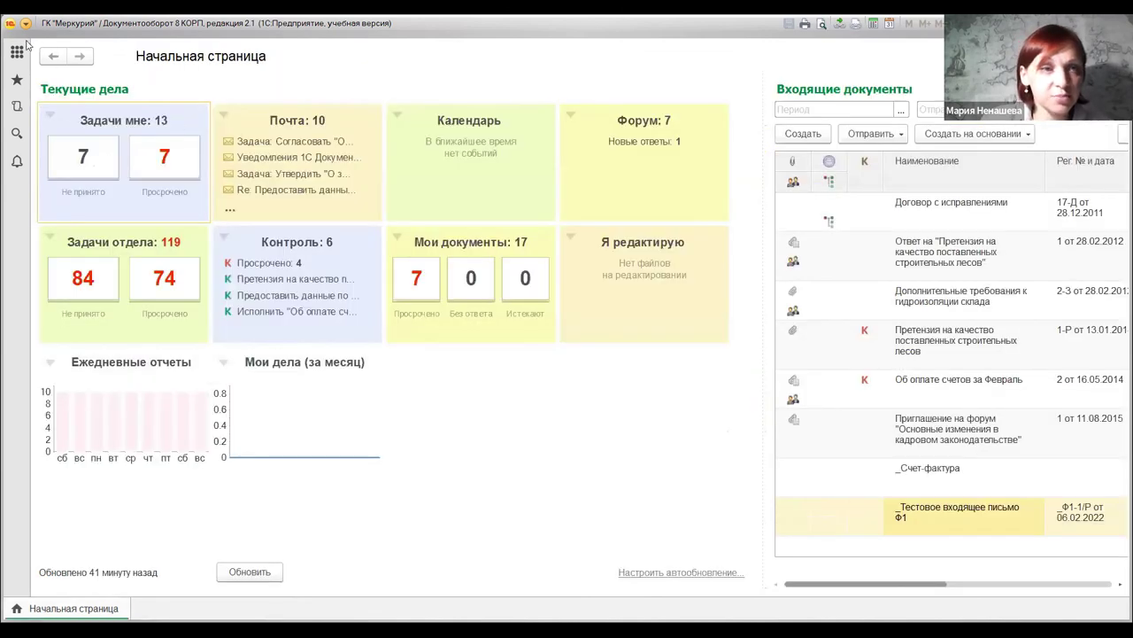
- Open the task «Ознакомиться "Новое в версии 2.0 (Файл)"» from the list «Задачи мне»
click(17, 52)
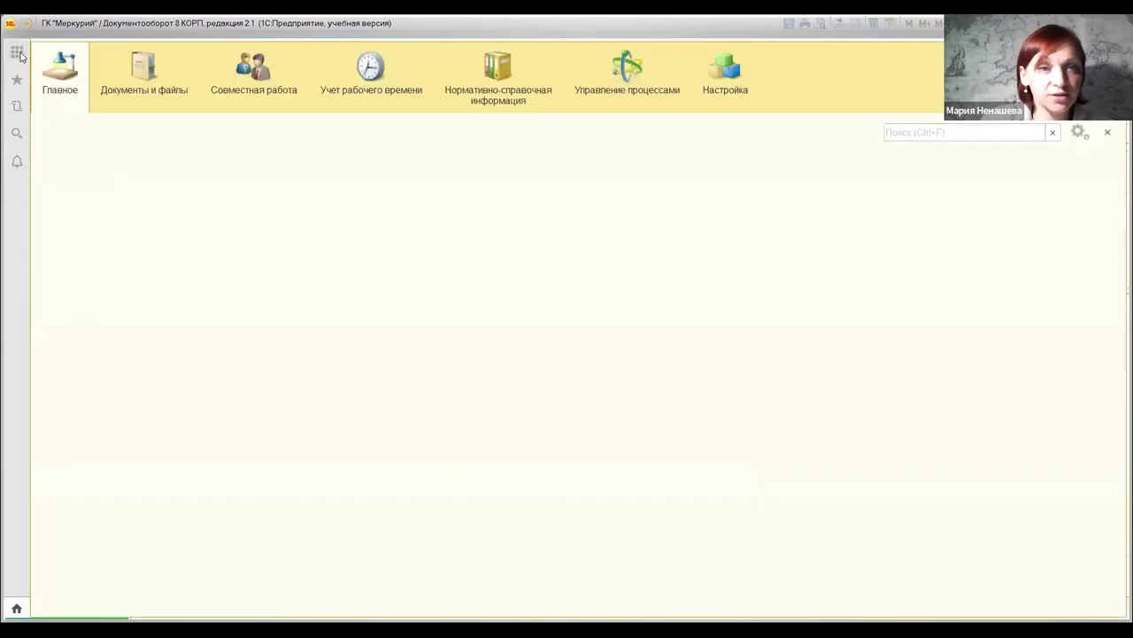
click(234, 93)
click(88, 183)
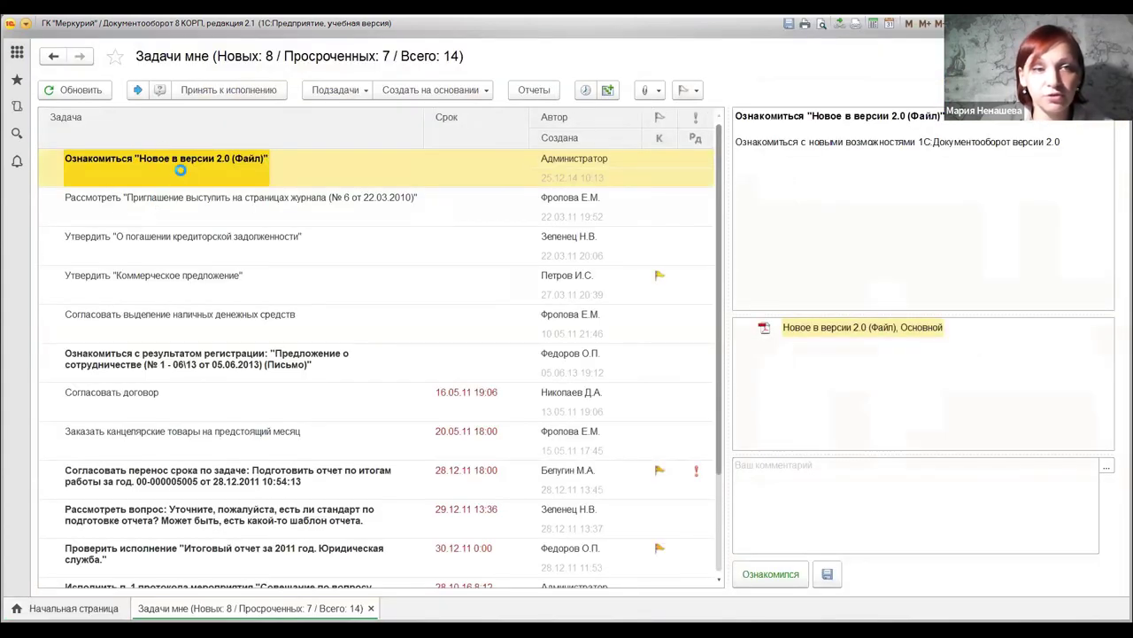
double_click(180, 169)
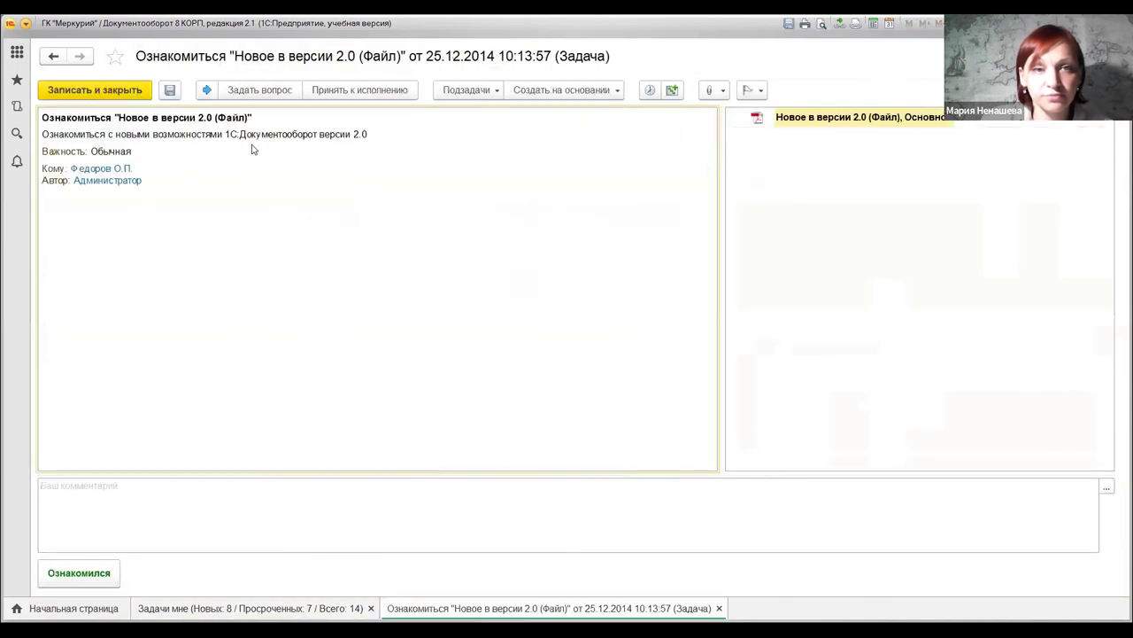
- Look through the task's subtask types and the approval option «Согласование приказа по основной деятельности», then close the task without creating a subtask
click(482, 91)
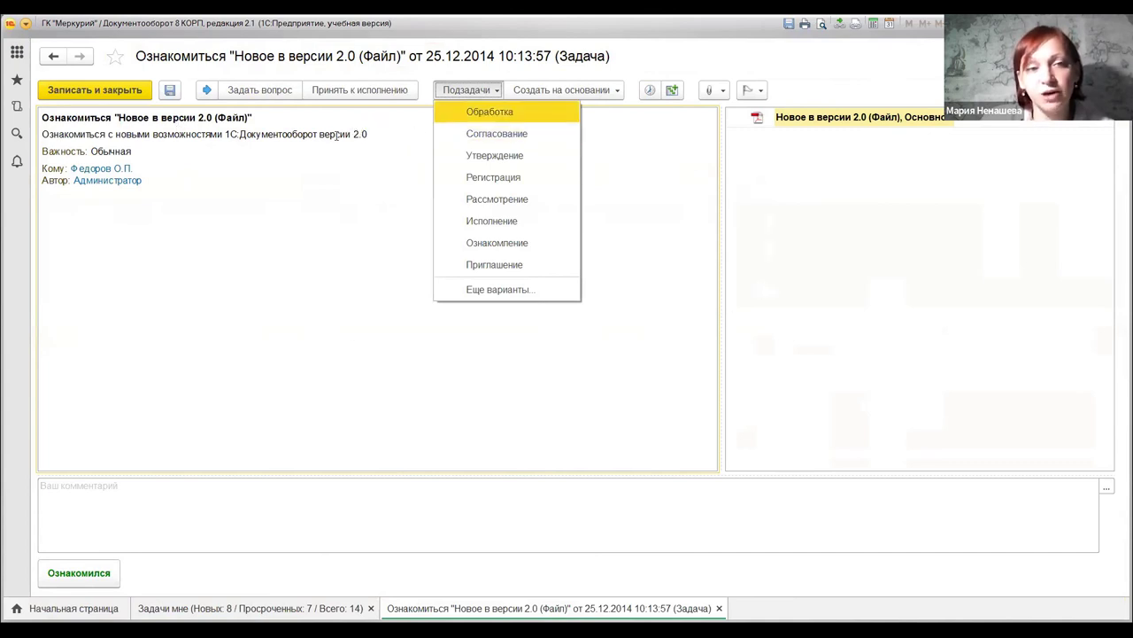
click(493, 135)
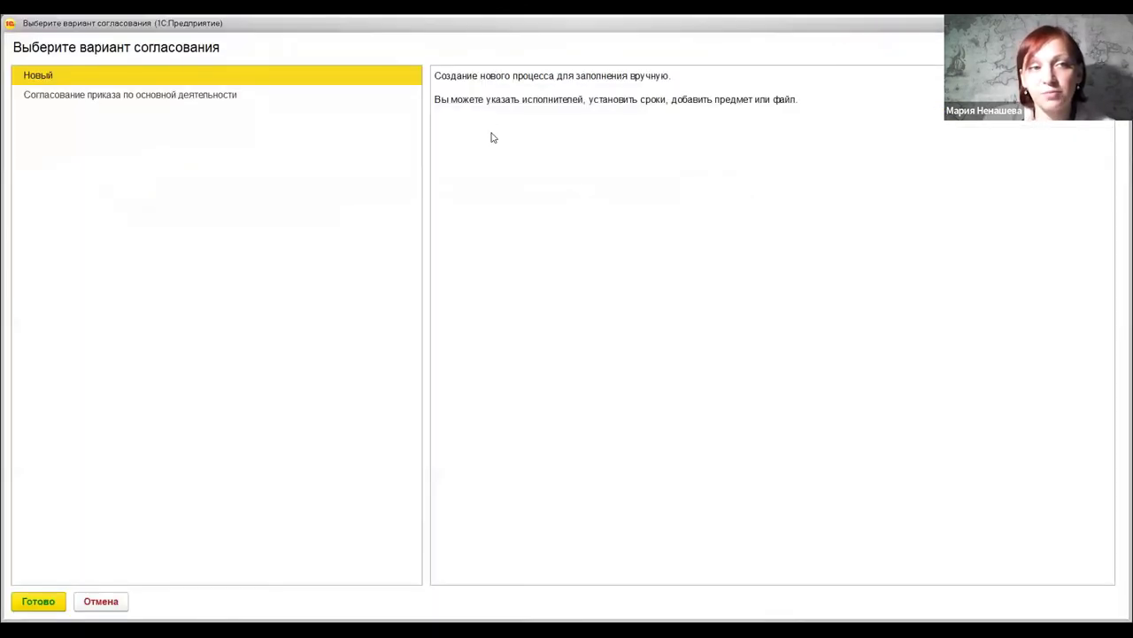
click(203, 100)
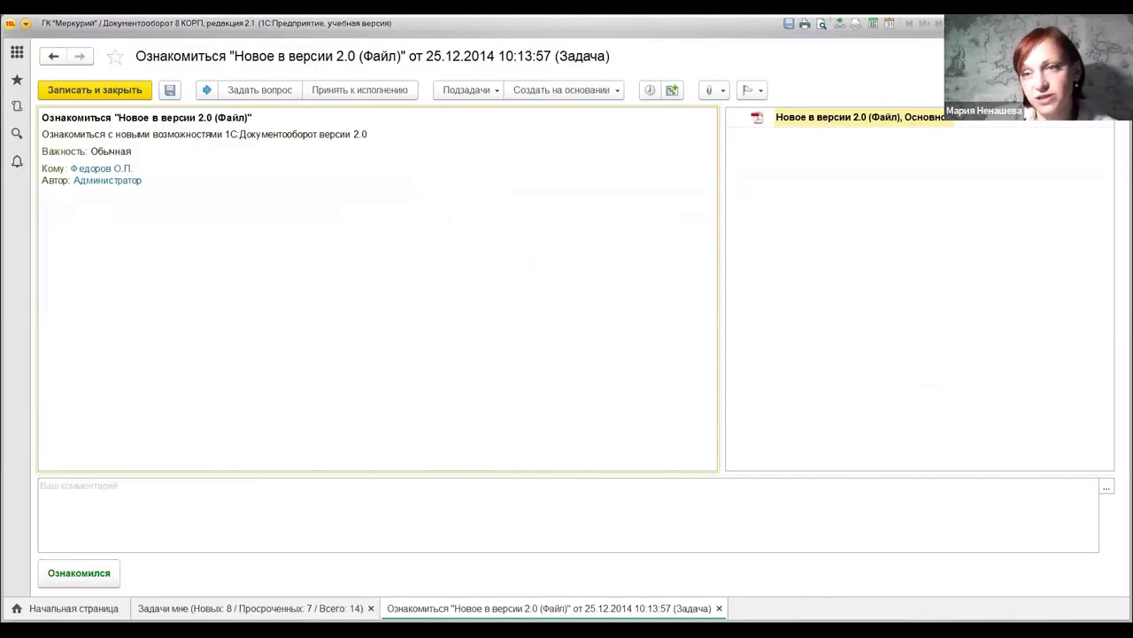
key(Escape)
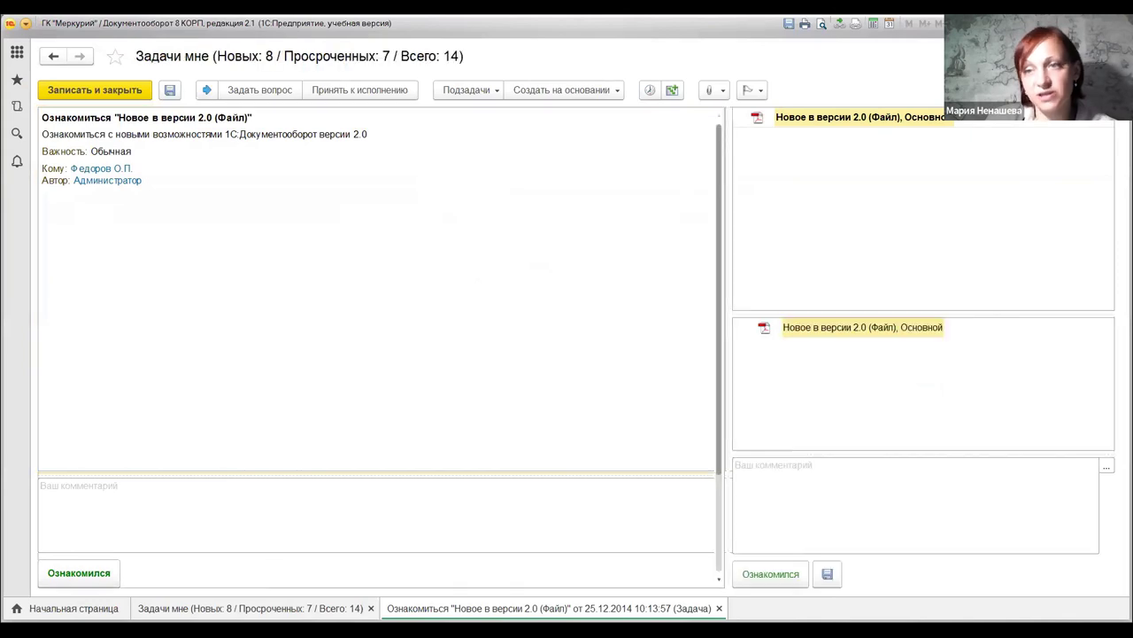